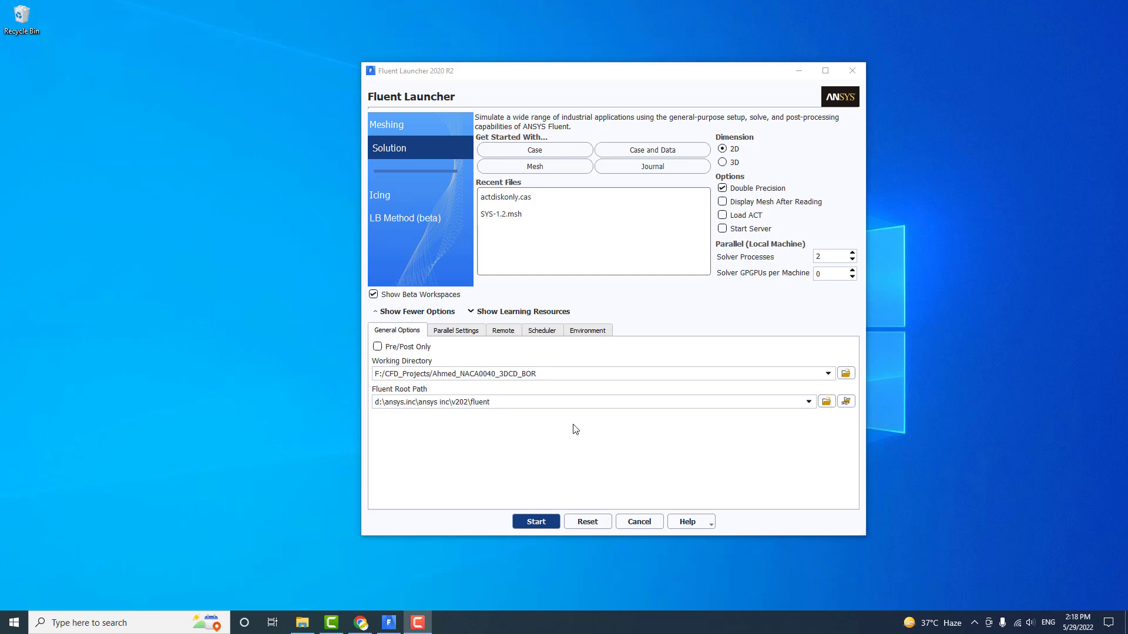
Switch from the Fluent Launcher to the Google results for 'how to compile udf in fluent'
key(alt+Tab)
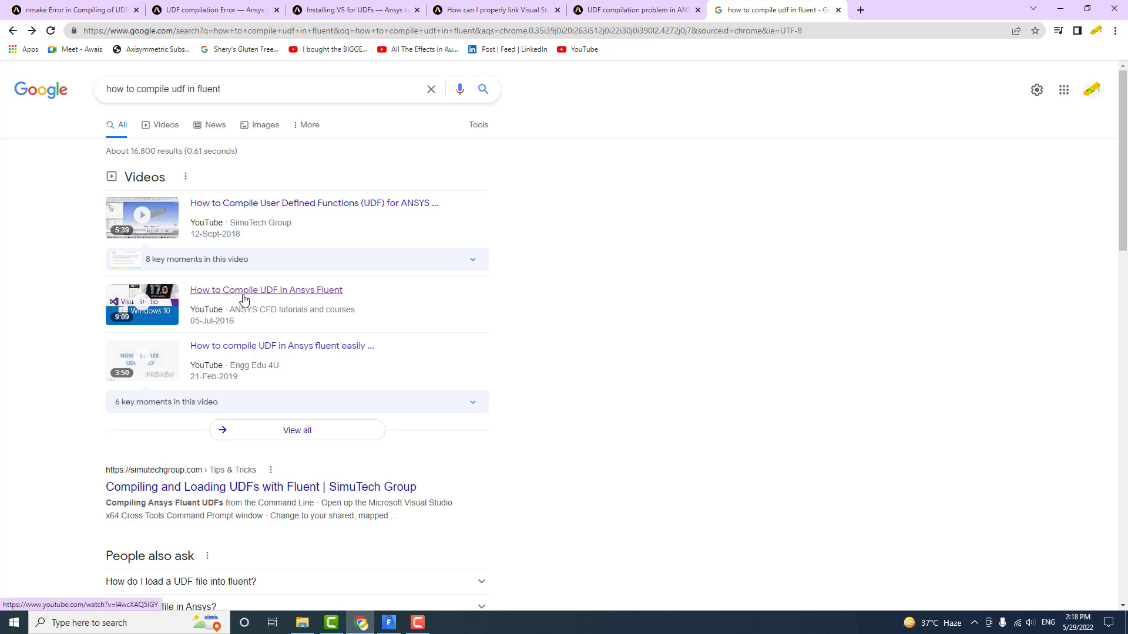
Open the 'How to Compile UDF in Ansys Fluent' video, read its full description, then return to Fluent Launcher
click(154, 310)
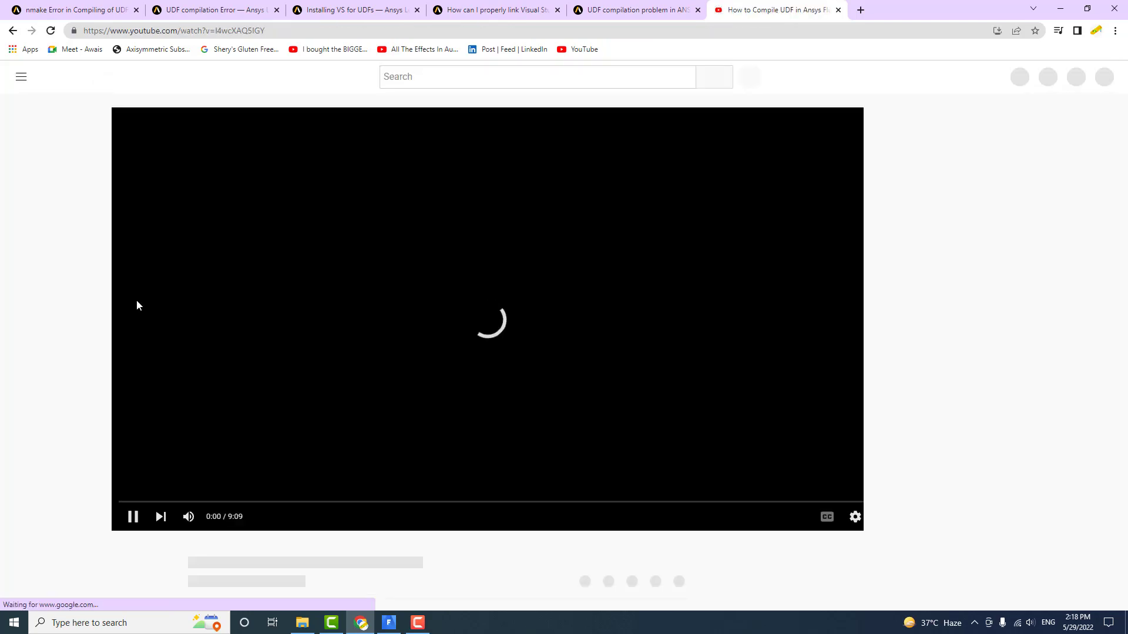
scroll(111, 445, down, 3)
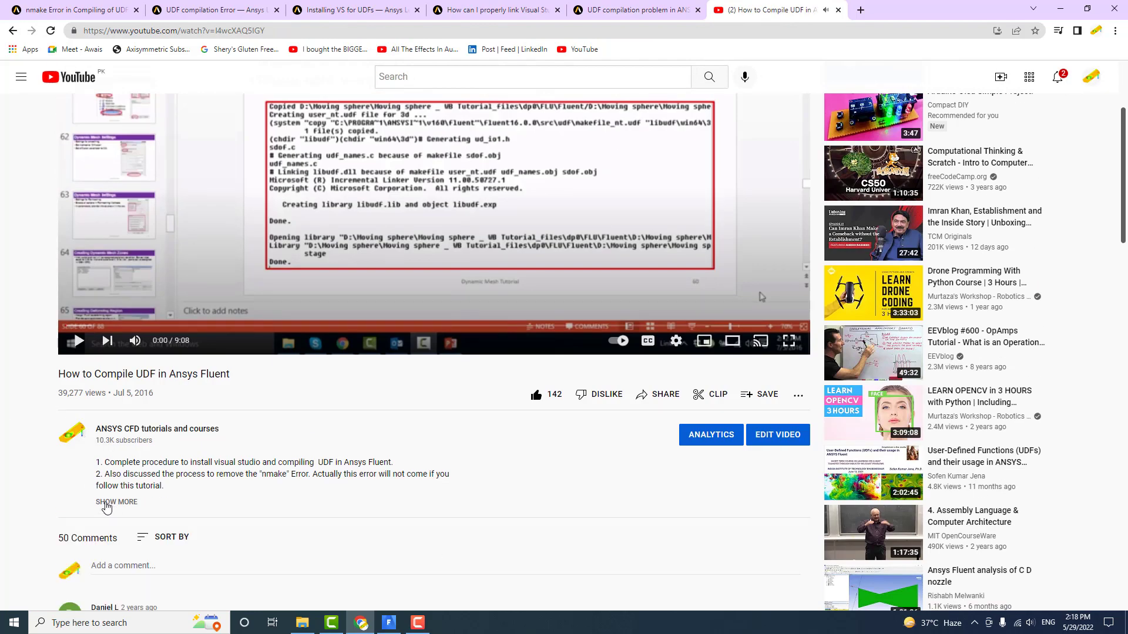
click(103, 502)
scroll(24, 470, down, 3)
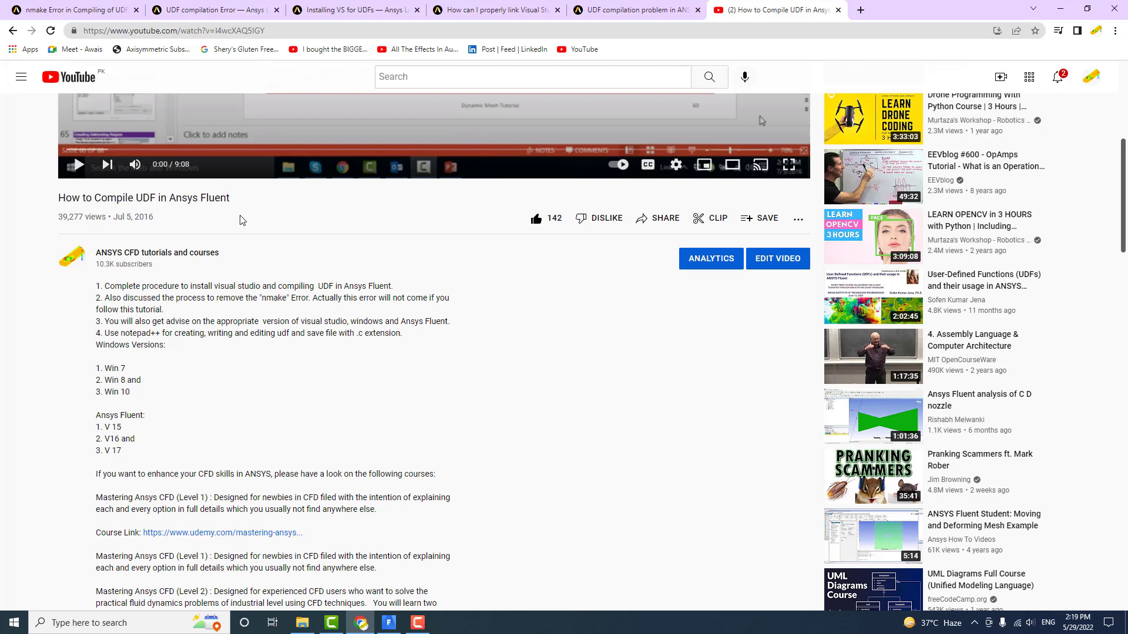
click(386, 625)
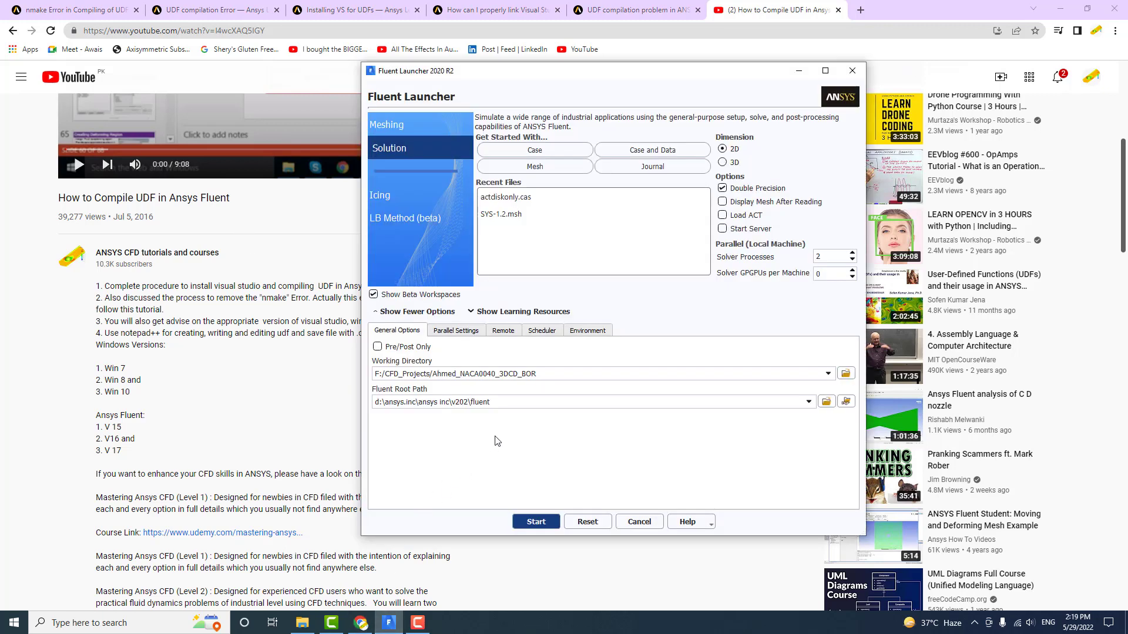
Launch a 2D double-precision parallel Fluent session and bring up the File read options
click(529, 522)
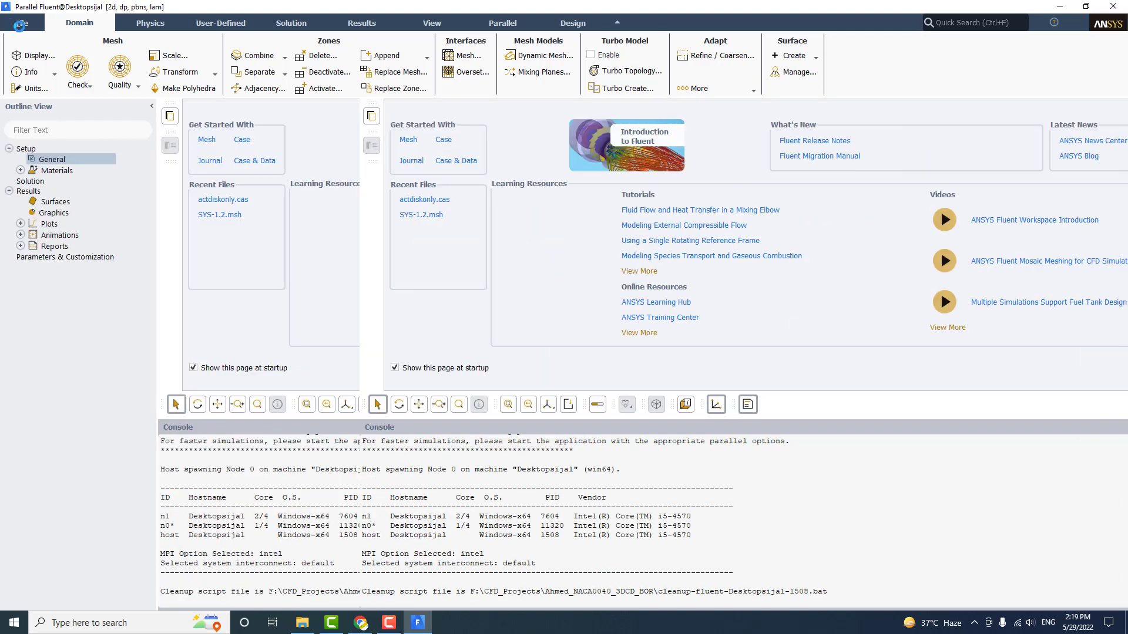
click(22, 24)
Read the actdiskonly.cas case file into Fluent
mouse_move(79, 39)
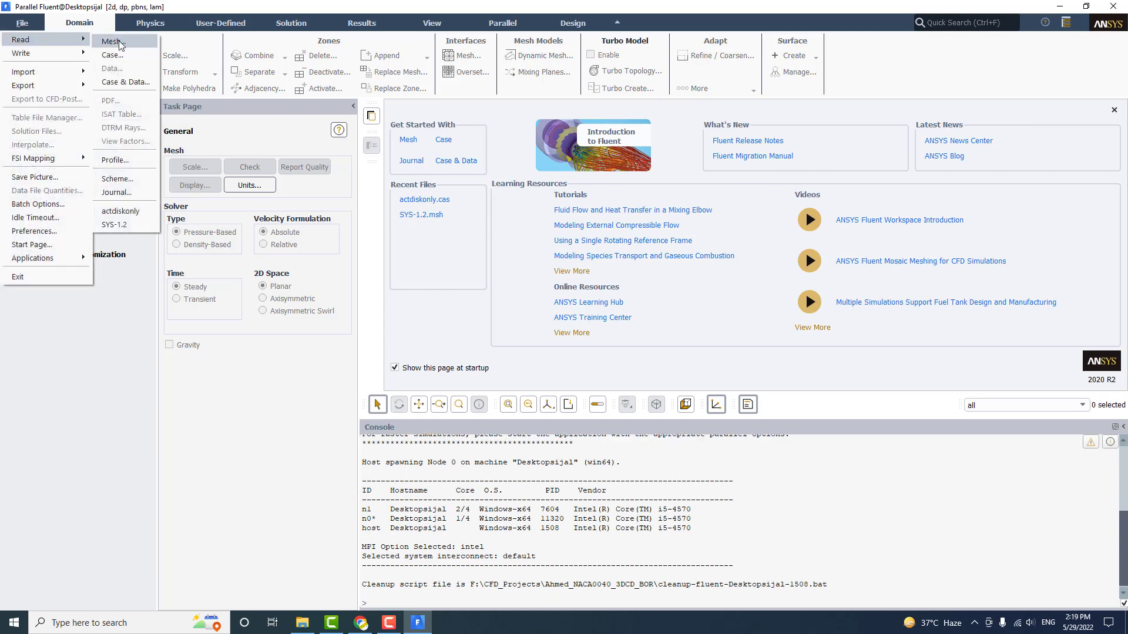
click(113, 56)
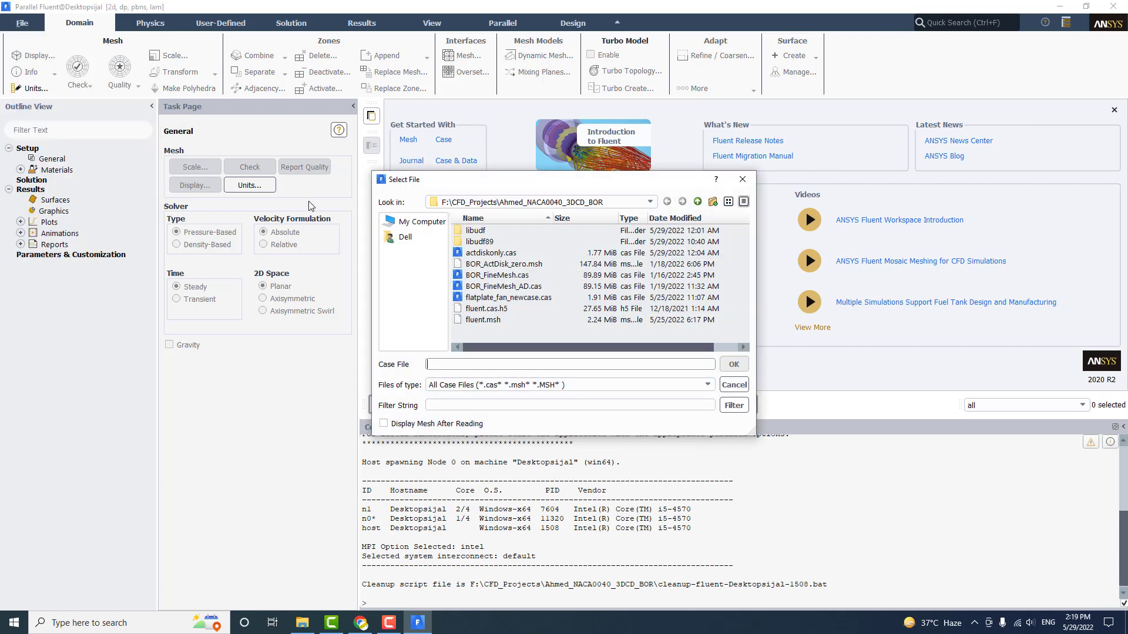
double_click(485, 253)
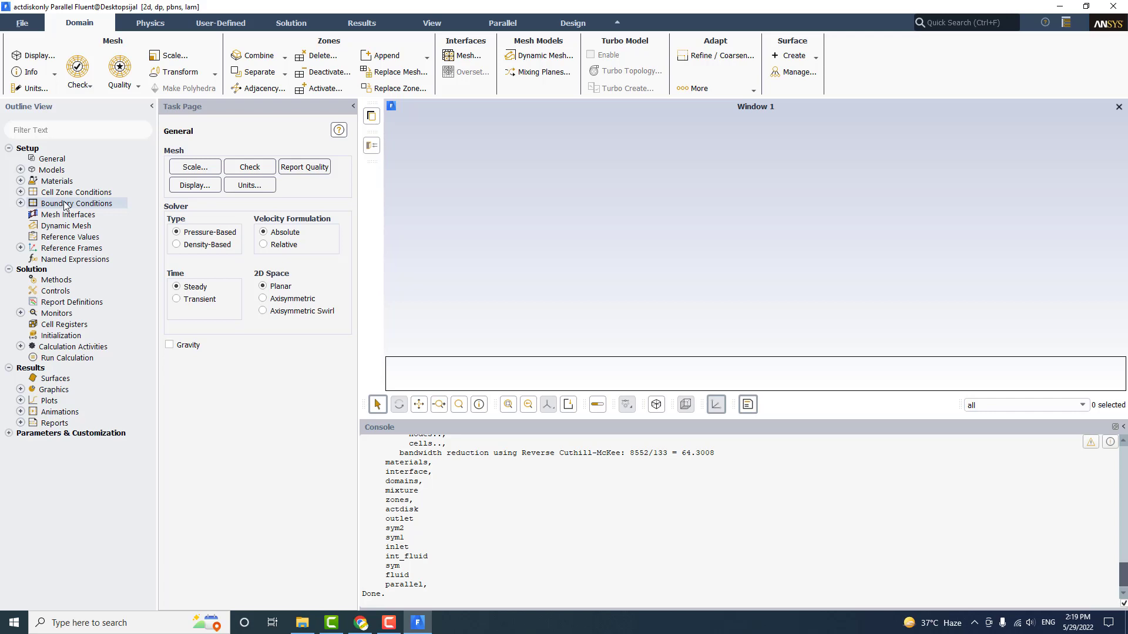
click(9, 434)
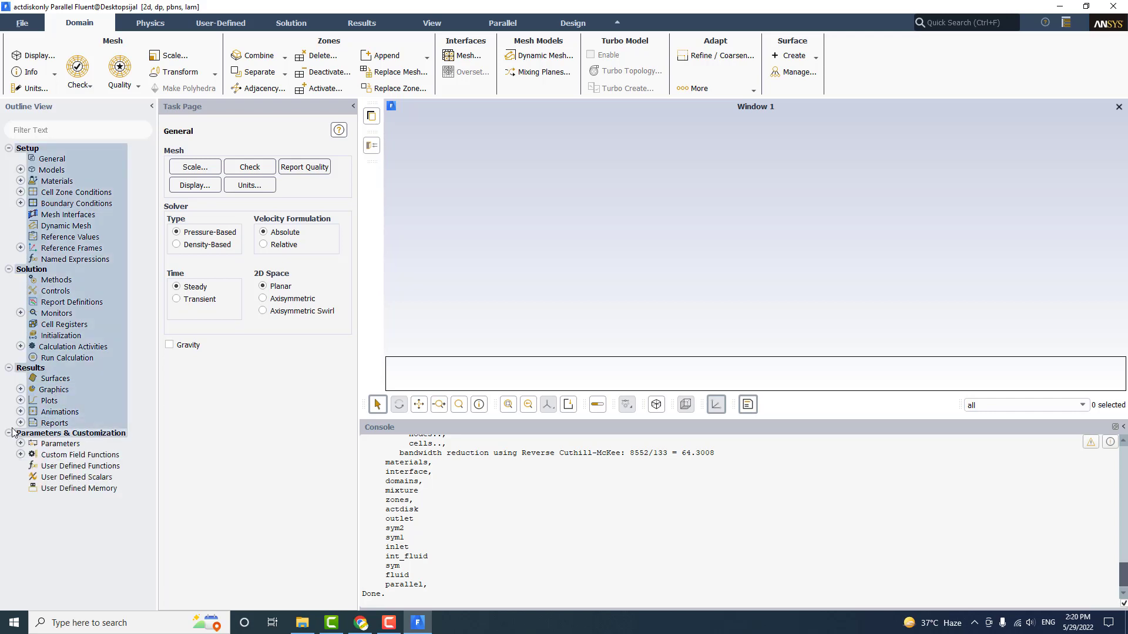
Unload the libudf library in the UDF Library Manager
right_click(75, 469)
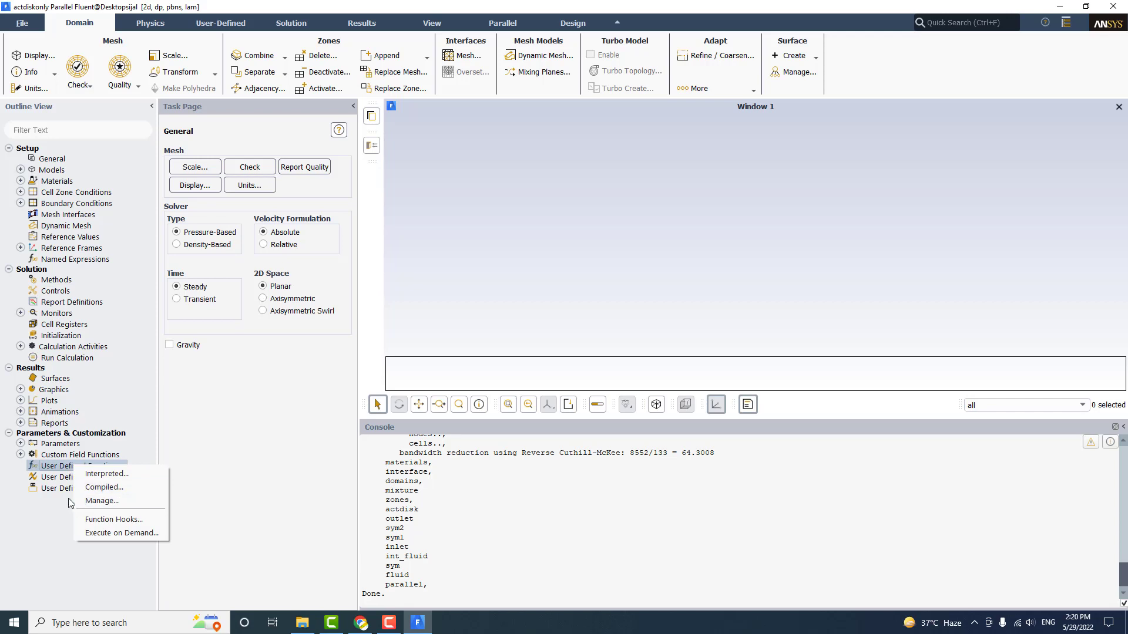
click(108, 503)
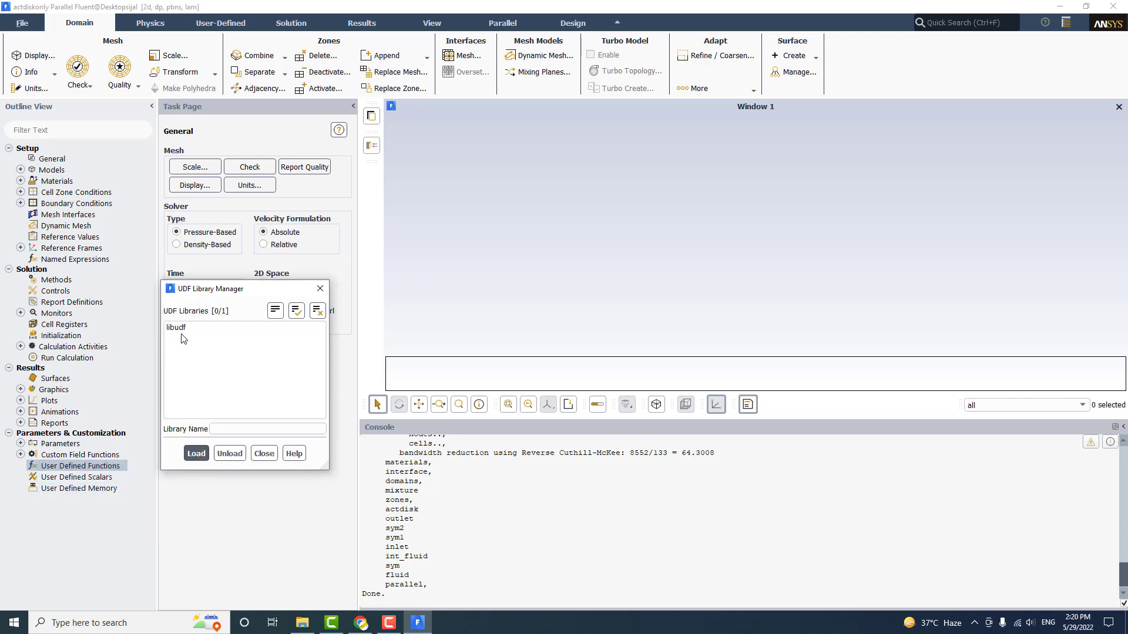
click(185, 330)
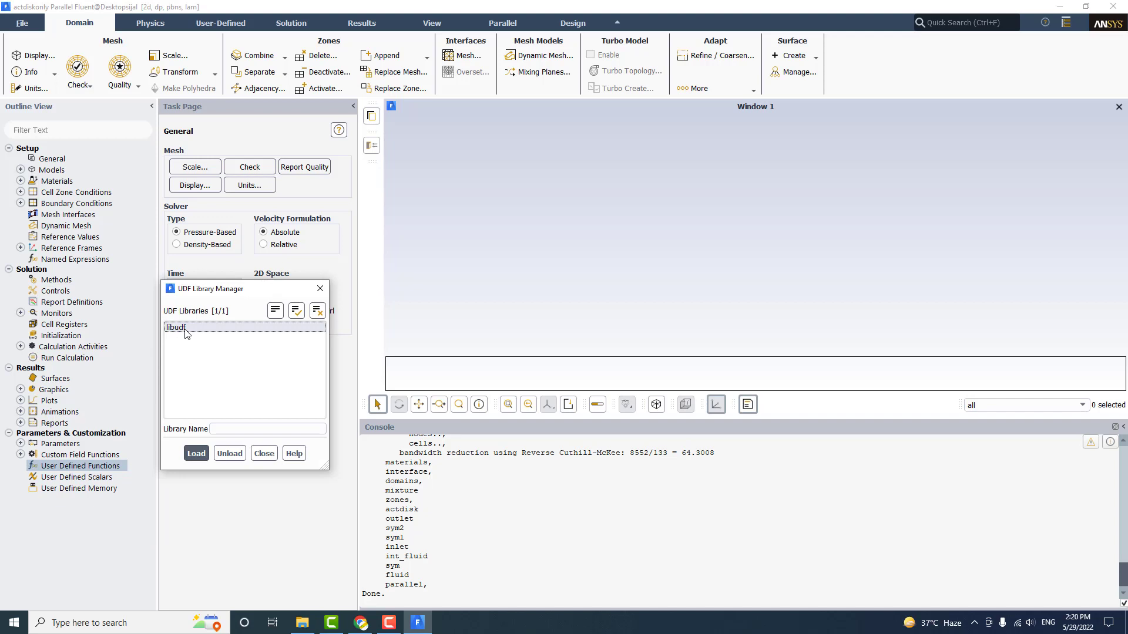
click(230, 454)
click(264, 454)
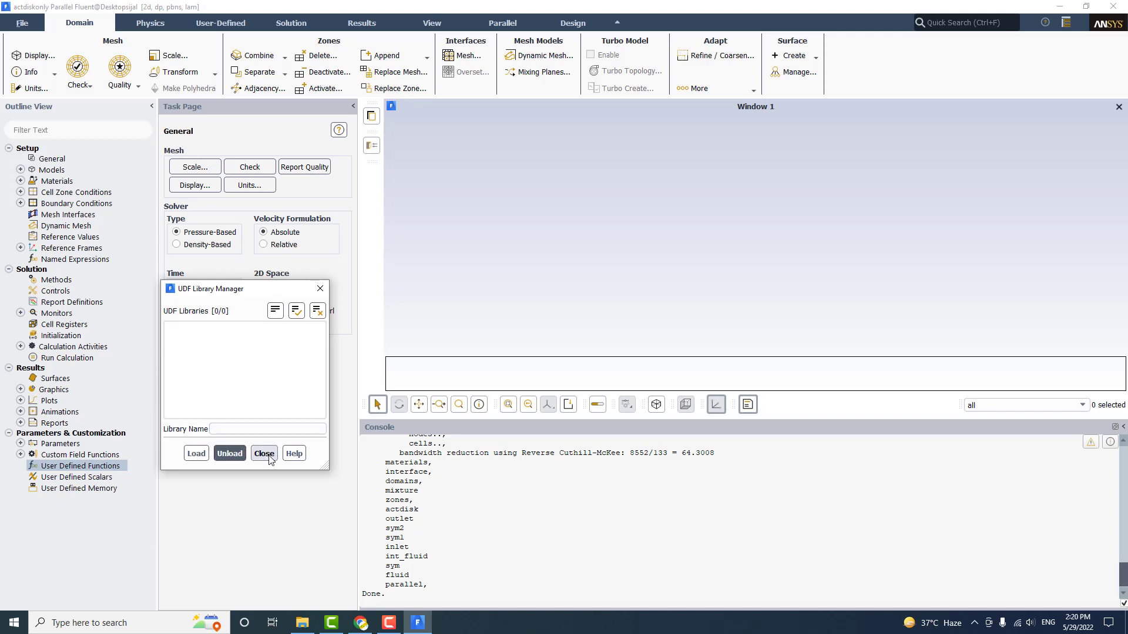
right_click(74, 468)
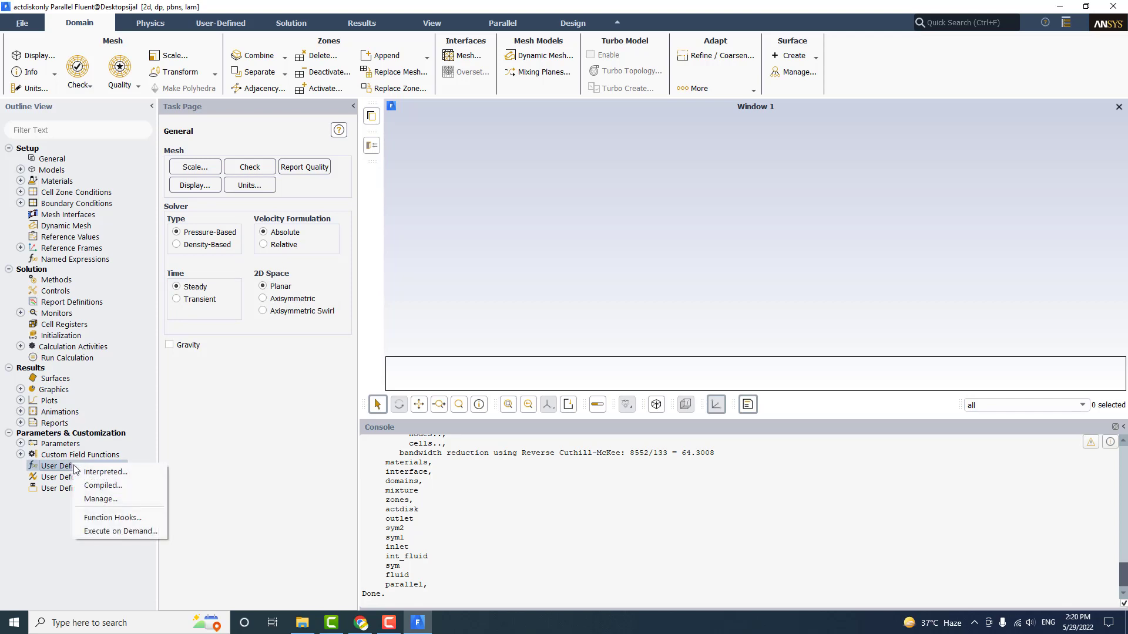
Add abcded.cpp as a source file for libudf in the Compiled UDFs dialog
click(103, 486)
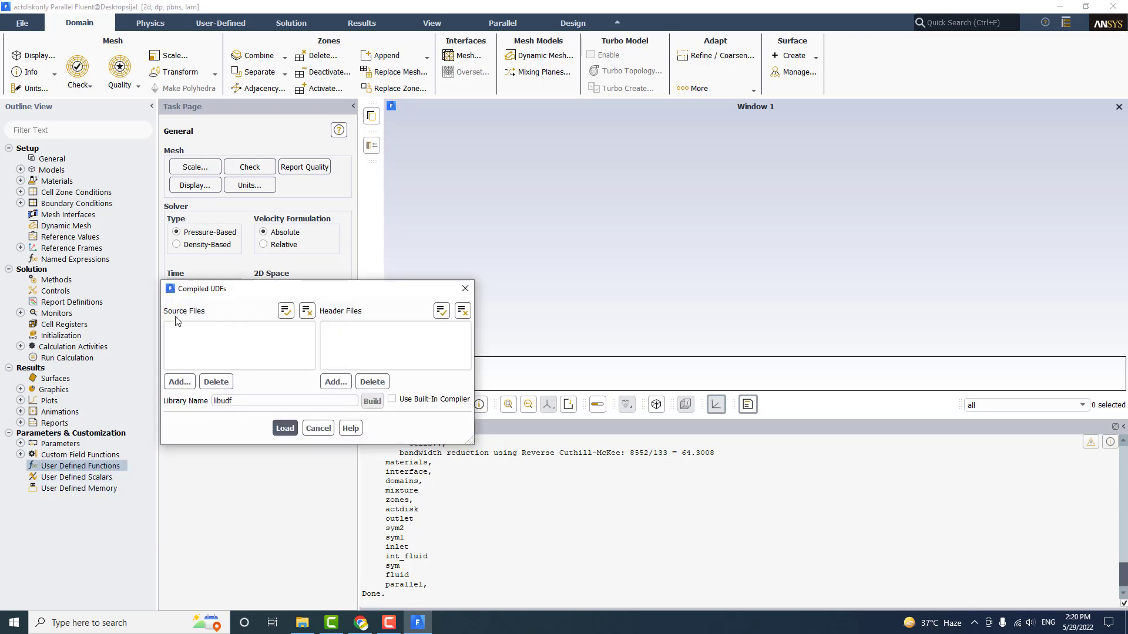
click(179, 383)
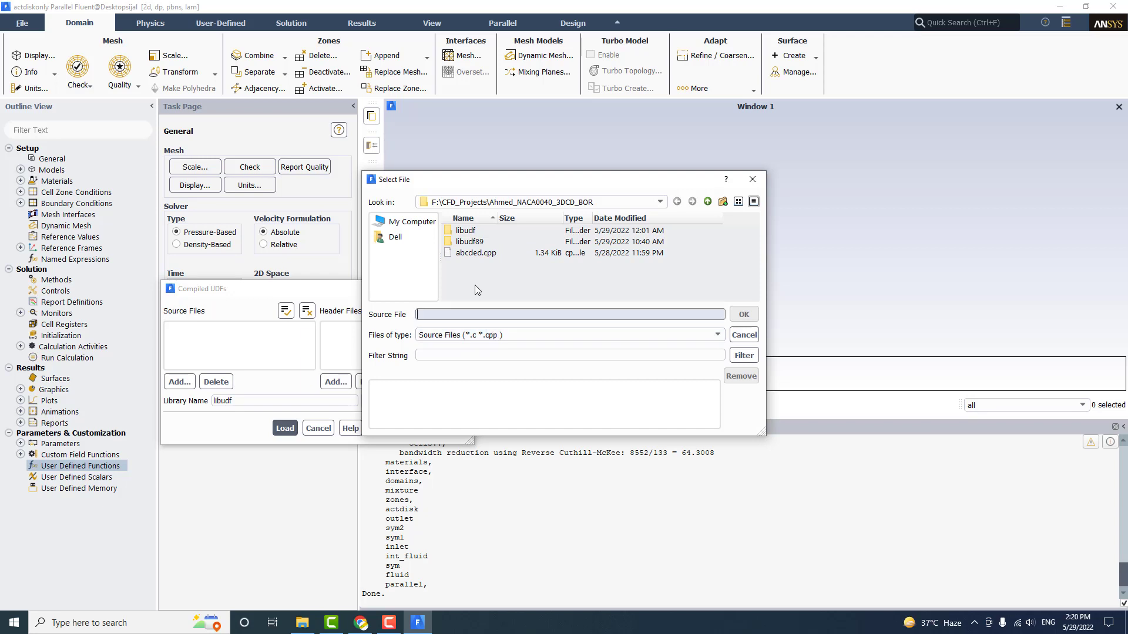
double_click(476, 252)
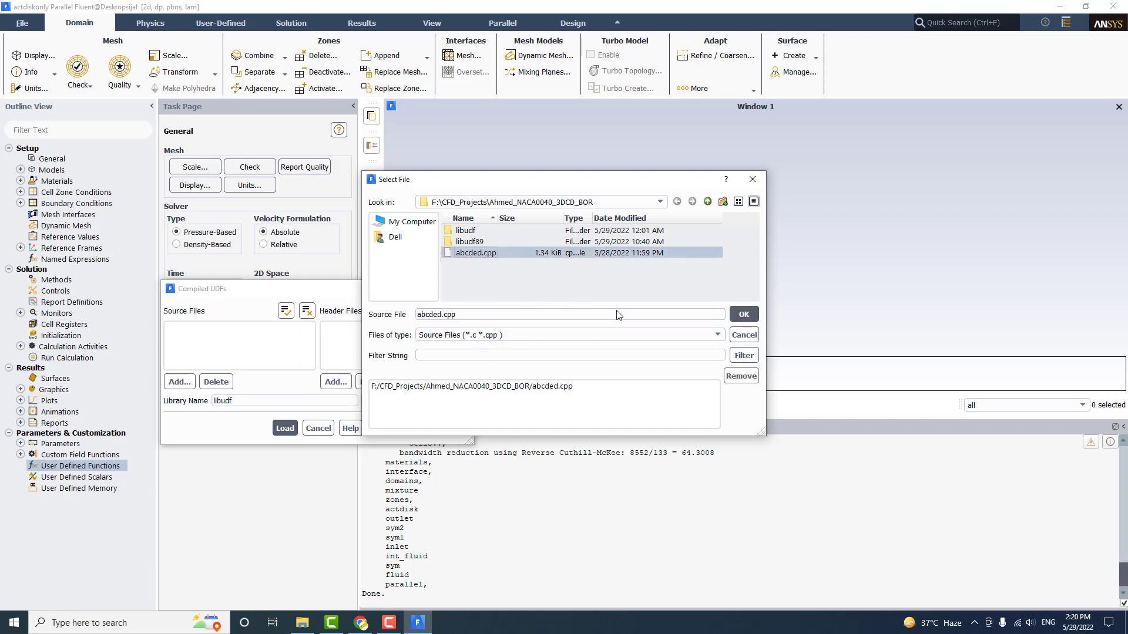
click(743, 316)
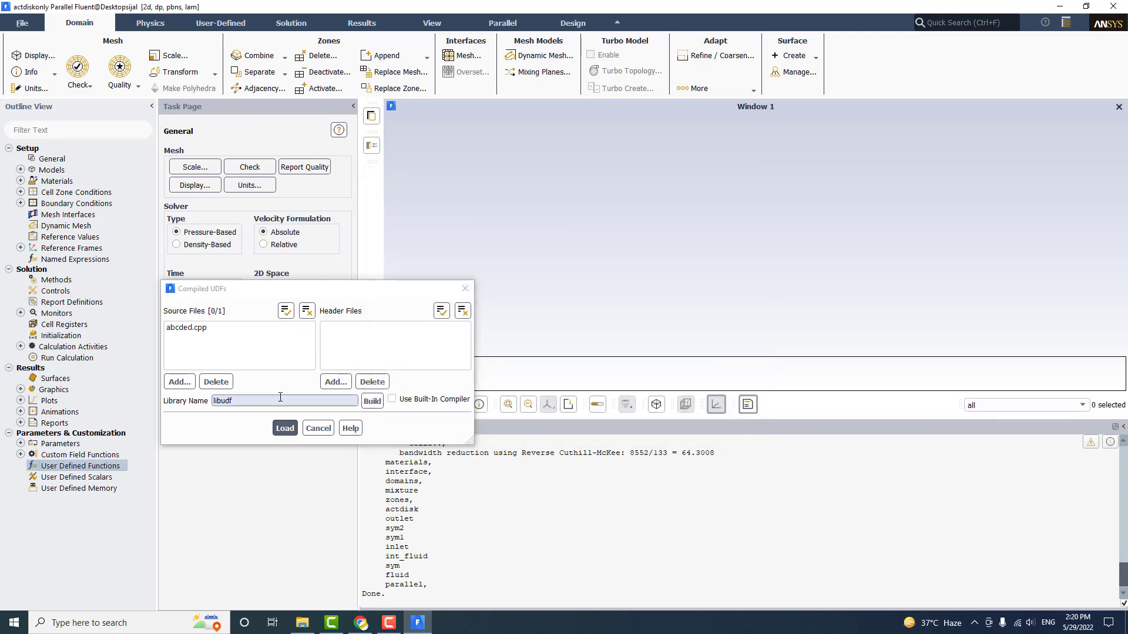
click(303, 622)
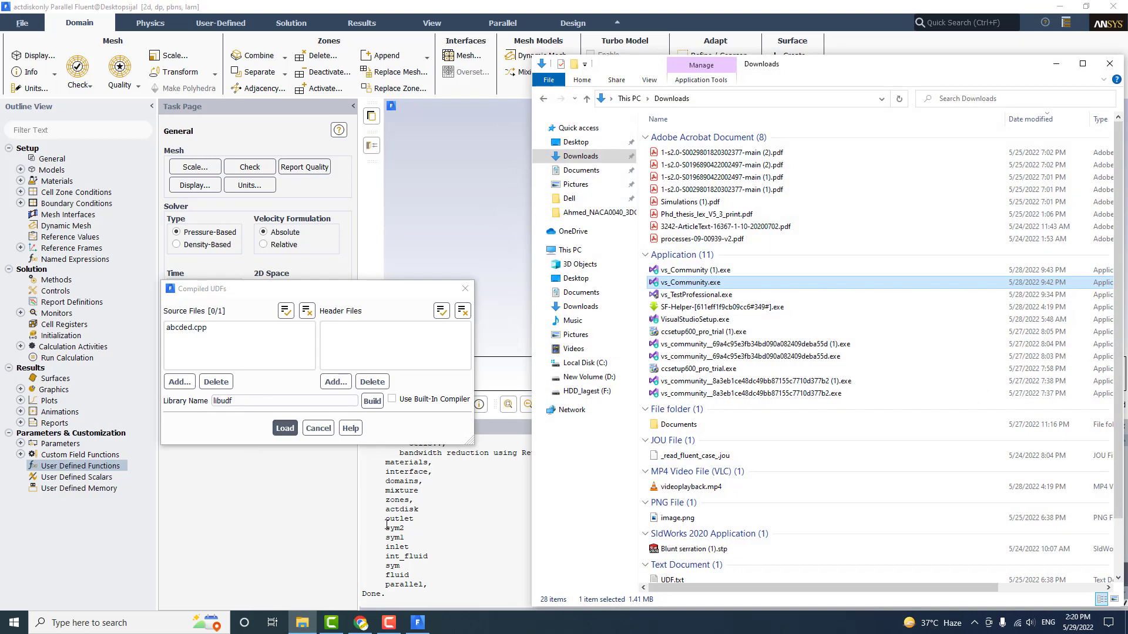
Delete the old libudf build folders from the Ahmed_NACA0040_3DCD_BOR project folder
click(600, 212)
click(679, 138)
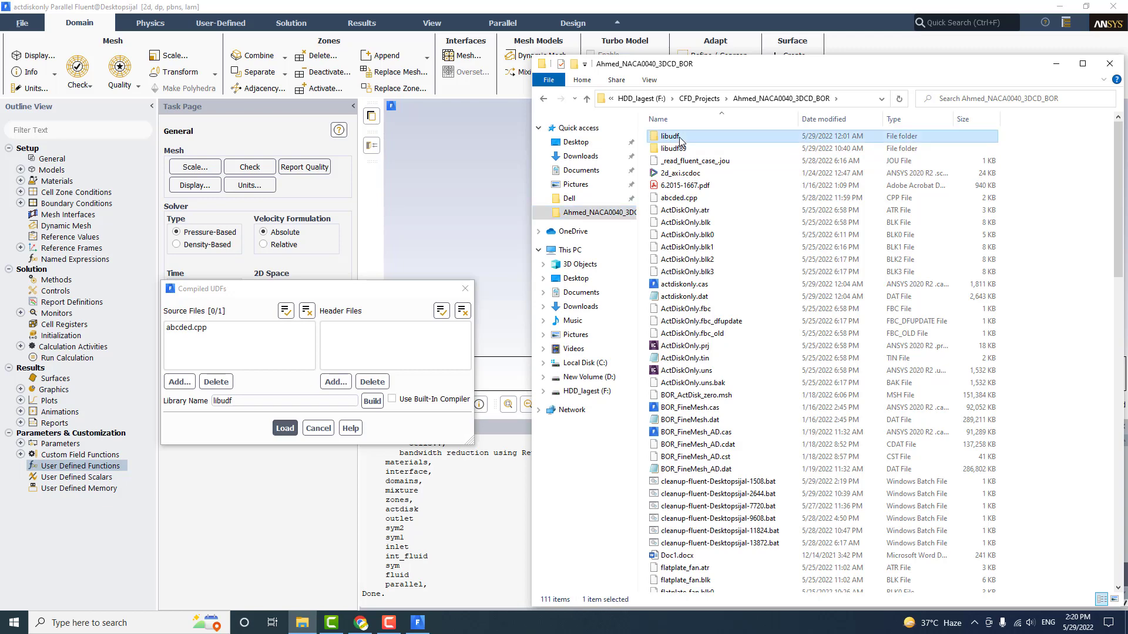
key(Delete)
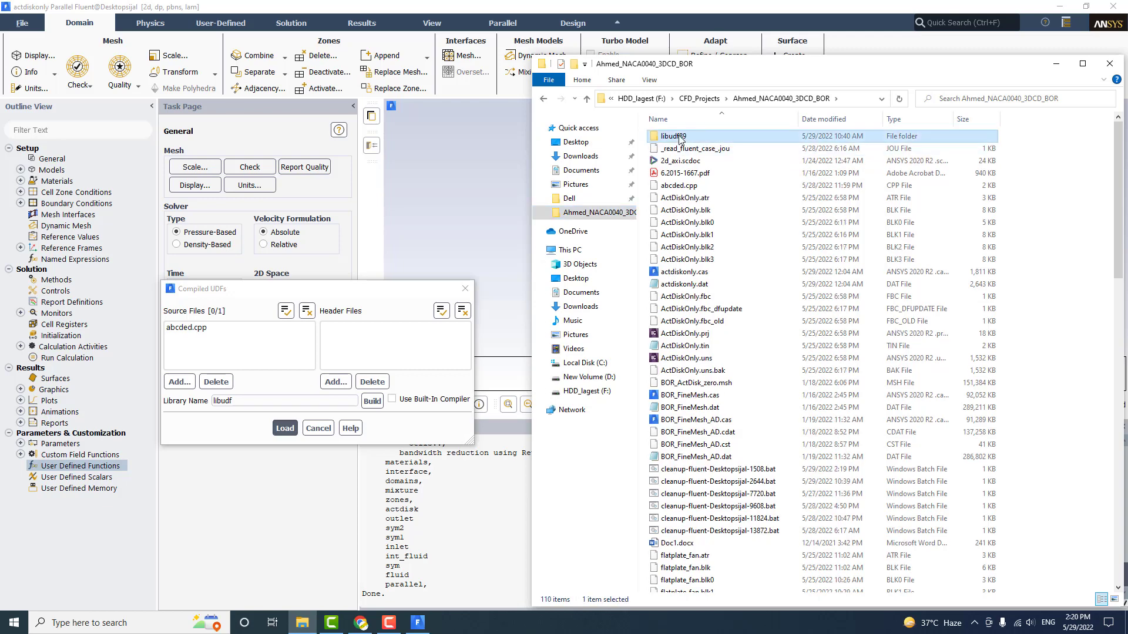
key(Delete)
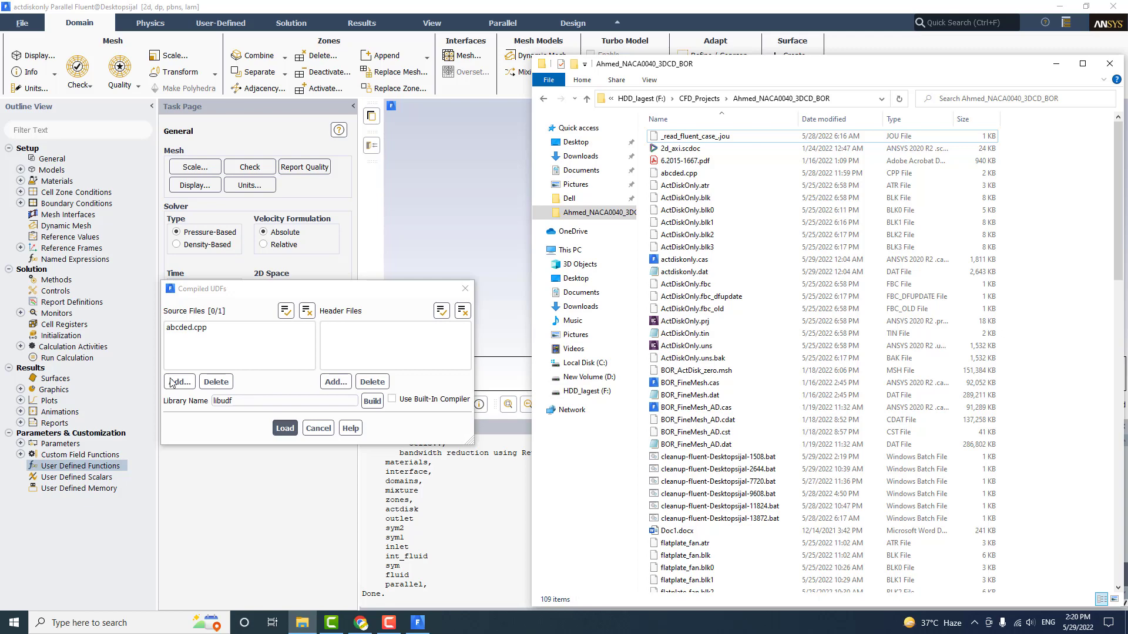
click(197, 329)
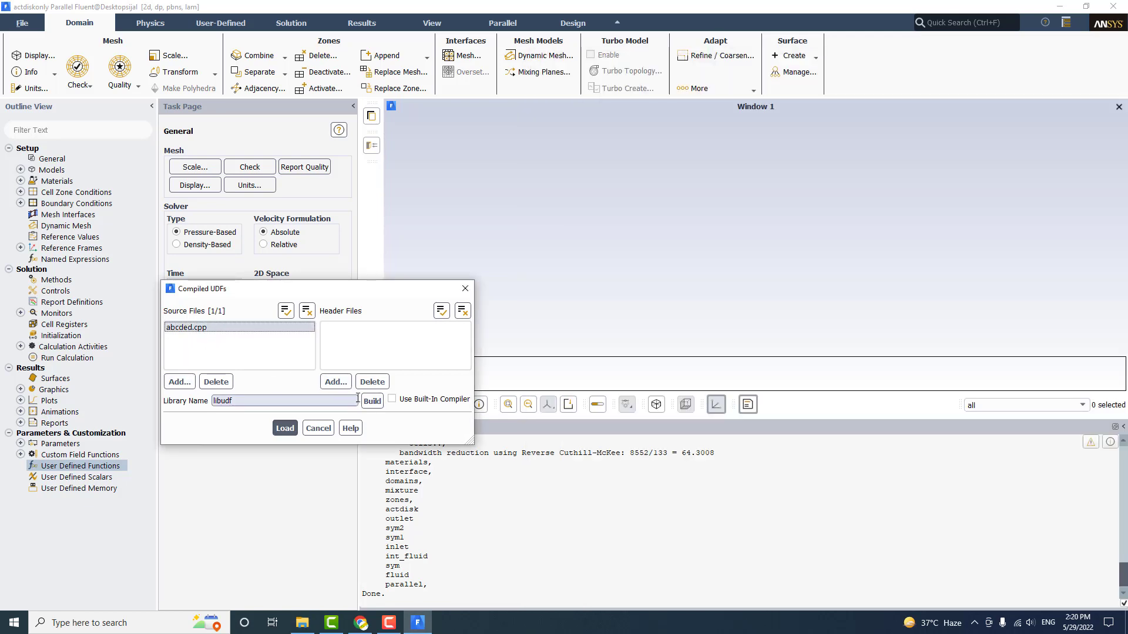
Build libudf from abcded.cpp and check the console's 'nmake' is not recognized error
click(367, 402)
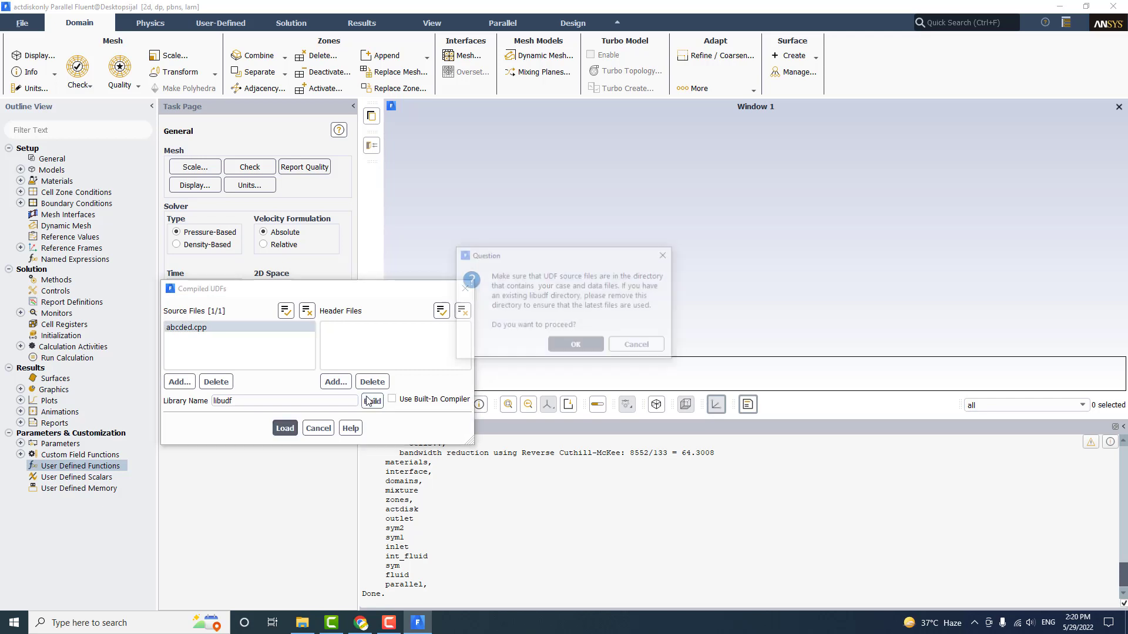
click(582, 350)
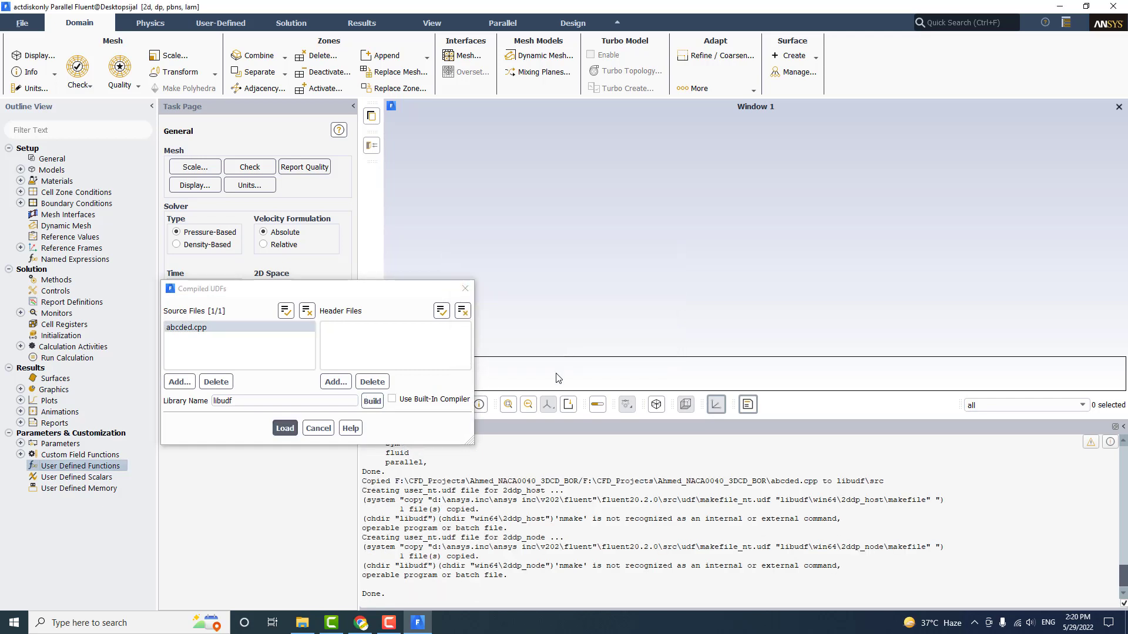
drag(374, 287, 354, 151)
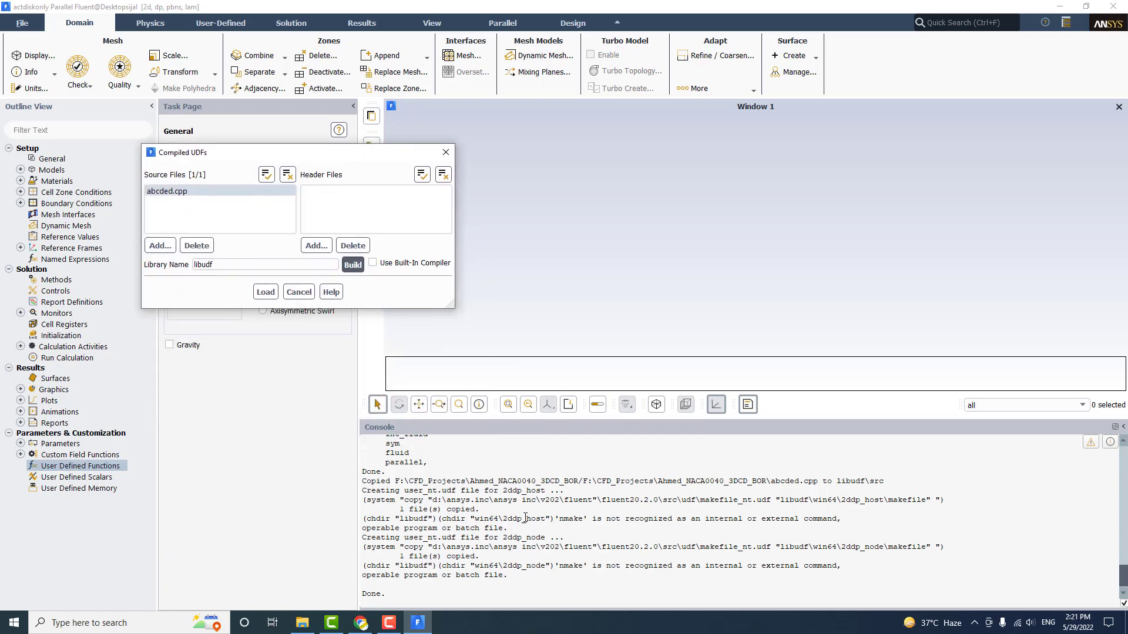
click(361, 623)
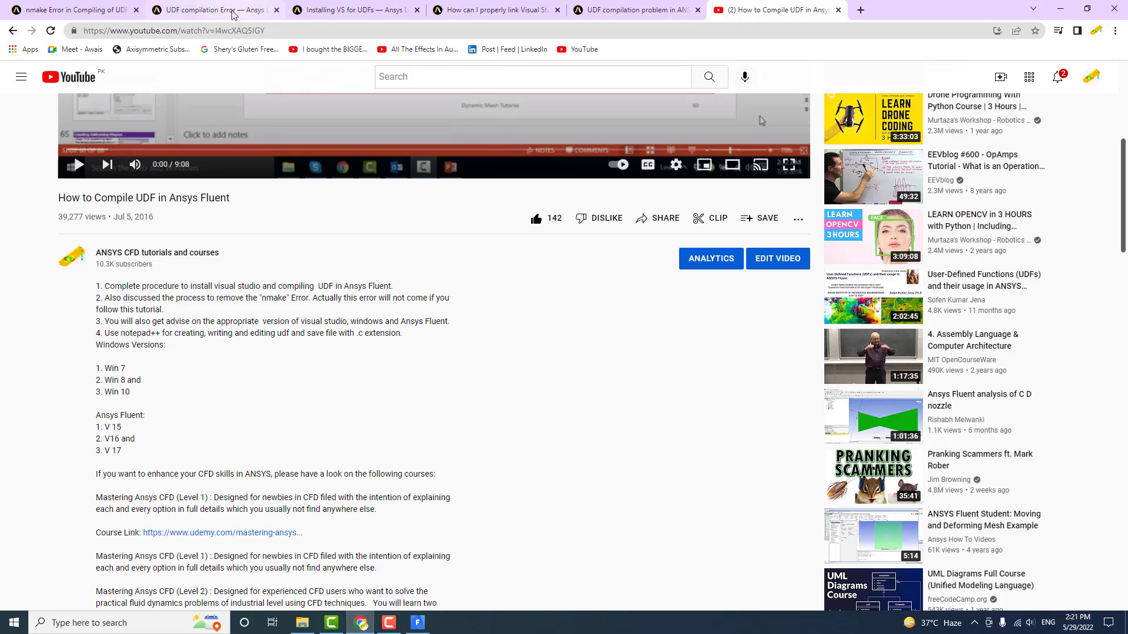
Review the 'nmake Error' forum thread, highlighting nmake in its error line
click(74, 10)
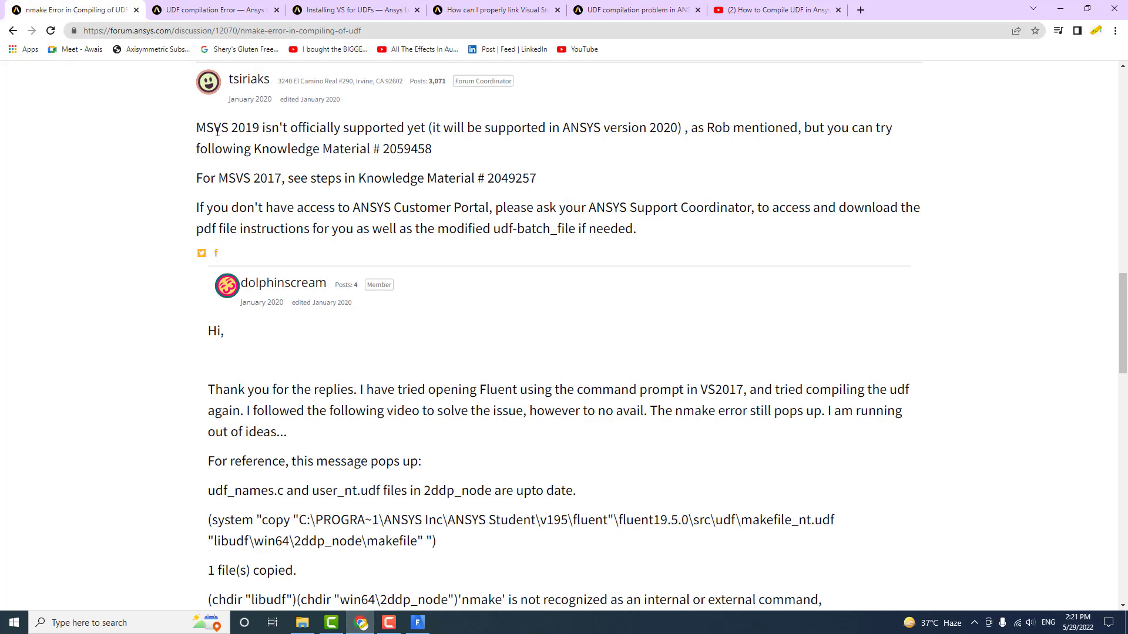
scroll(145, 214, up, 10)
scroll(145, 214, up, 10)
scroll(145, 213, down, 5)
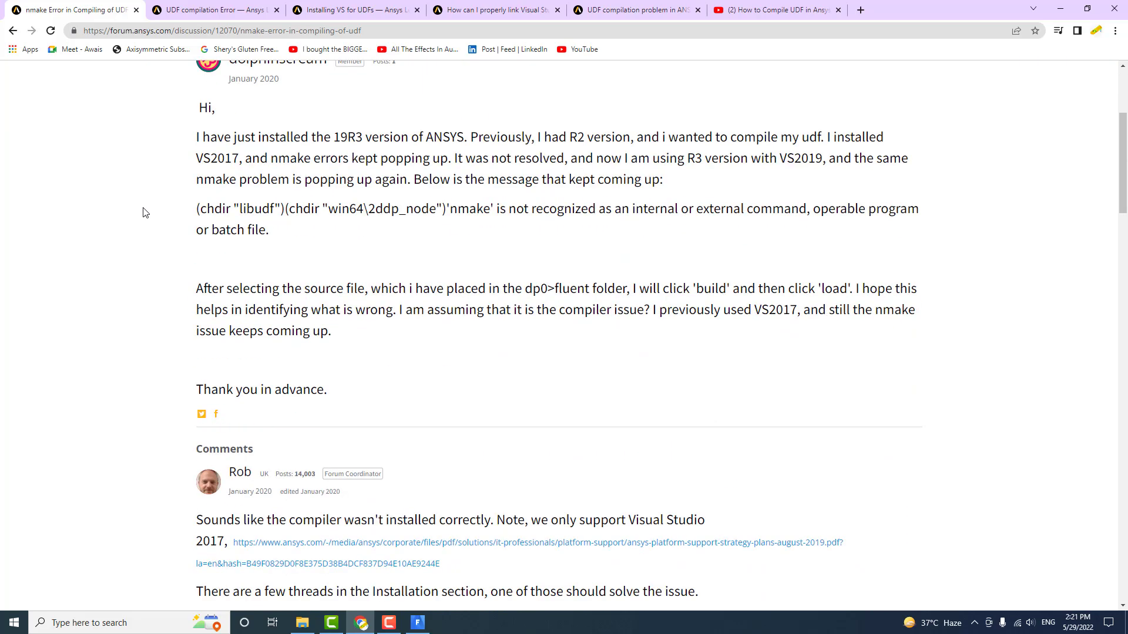
drag(452, 208, 491, 210)
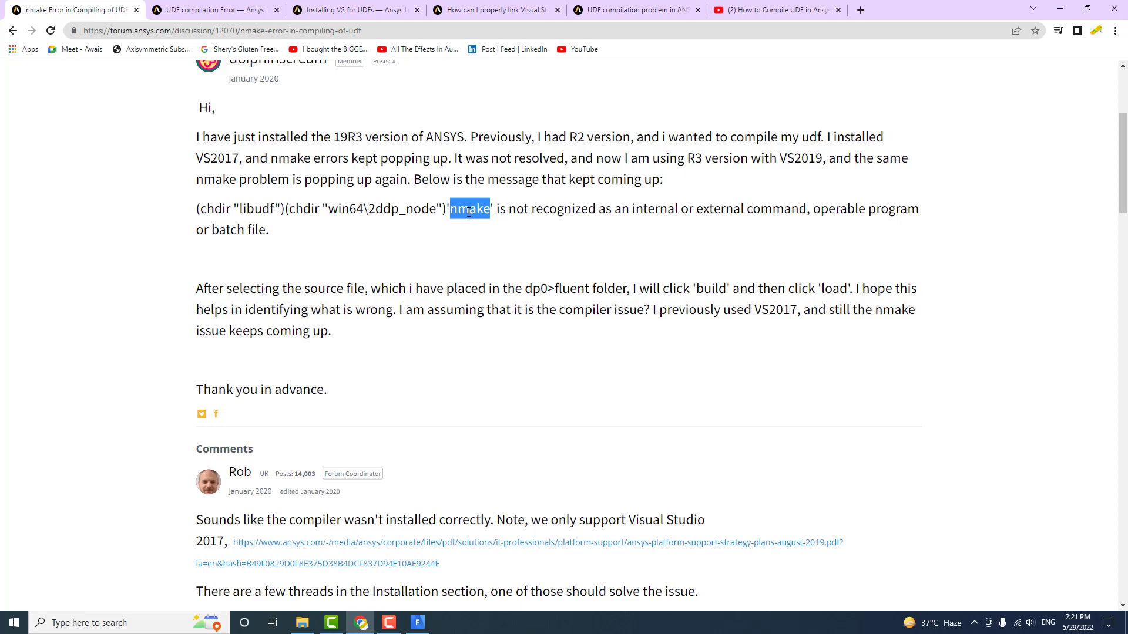
Compare it with the 'UDF compilation Error' thread's LNK1104 kernel32.lib link error
click(182, 17)
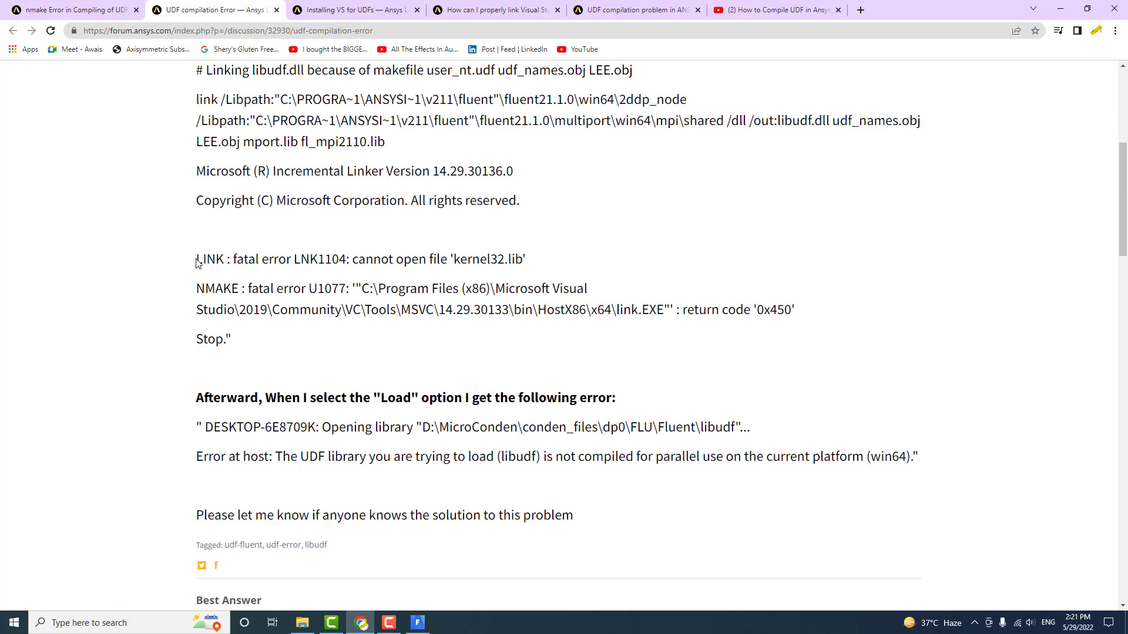
drag(197, 259, 418, 259)
scroll(414, 234, up, 3)
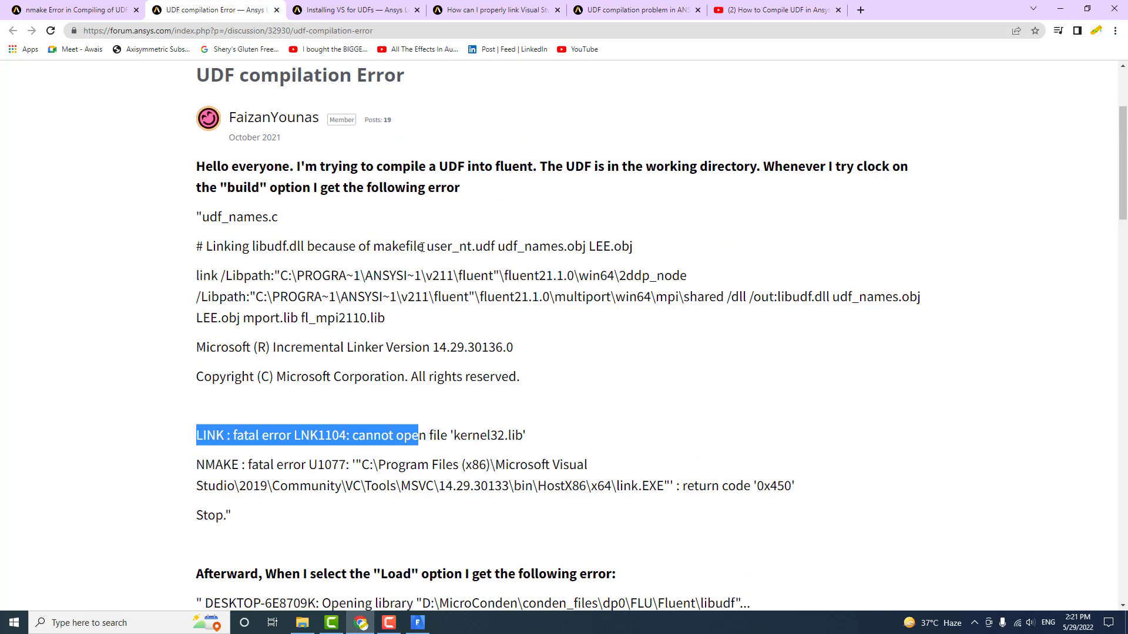
click(129, 6)
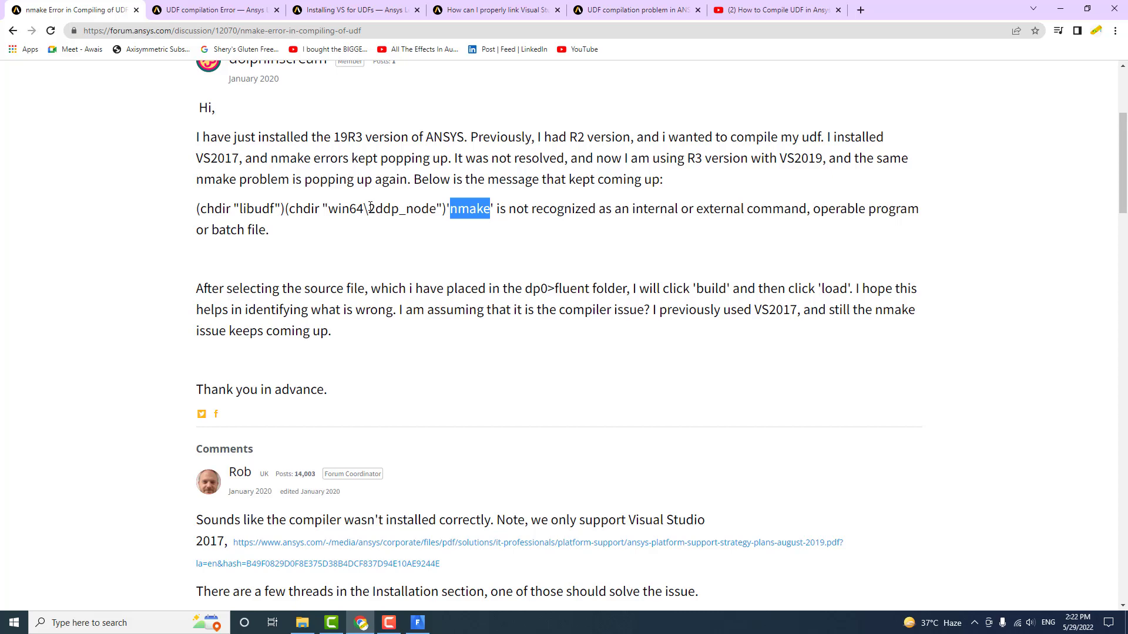
key(ctrl+Tab)
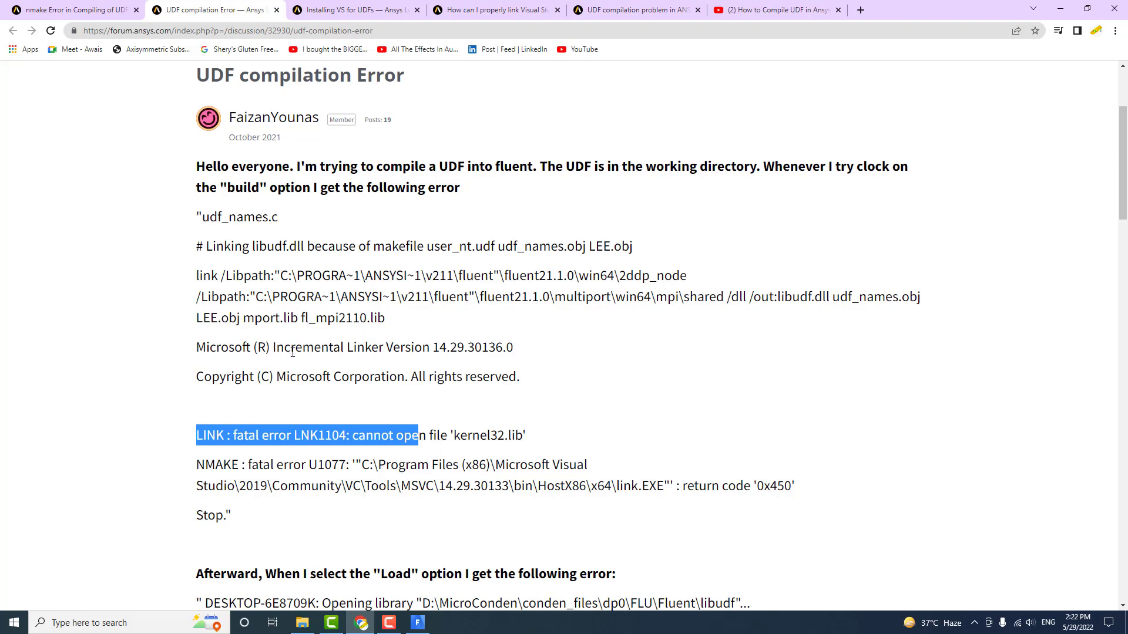
click(240, 438)
drag(196, 435, 530, 435)
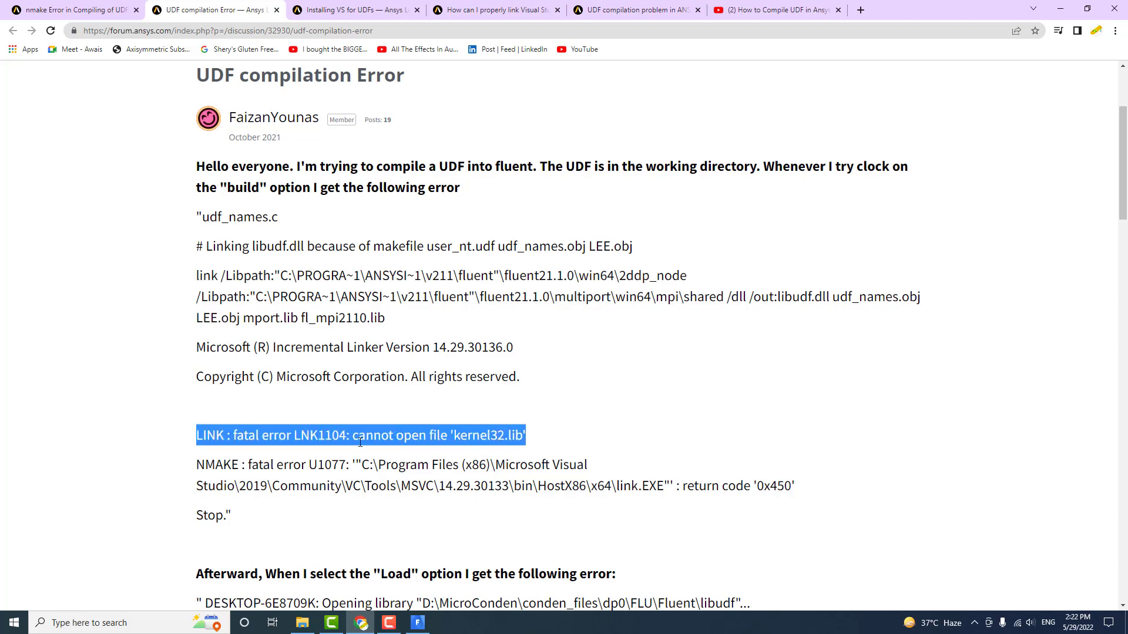
click(338, 439)
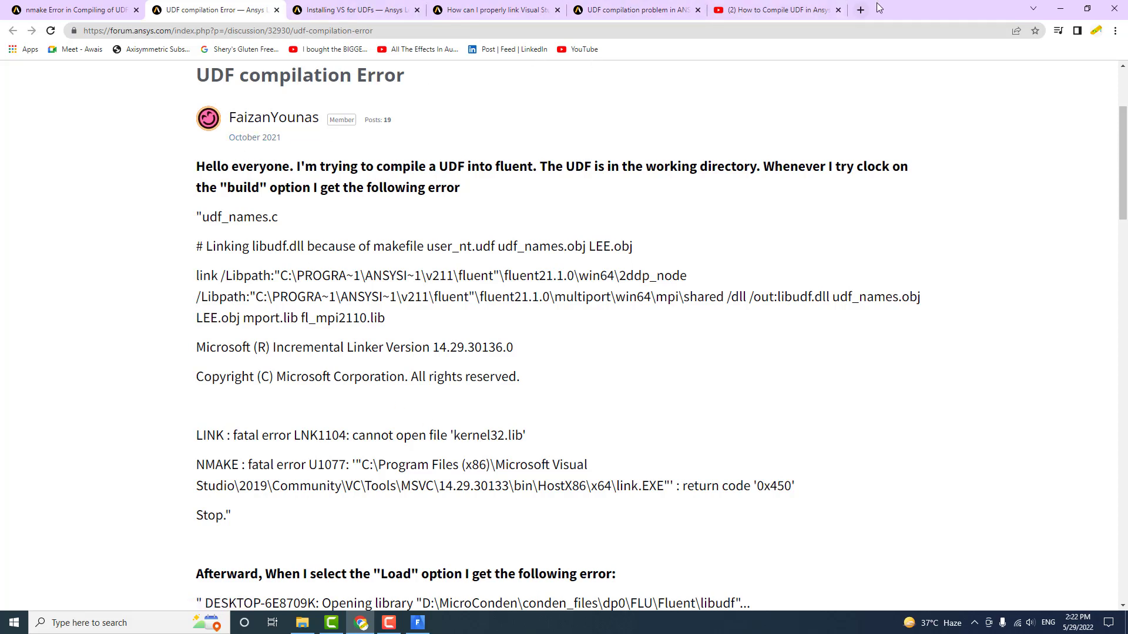
Search the web for Visual Studio 2017 and open the older downloads page
click(861, 11)
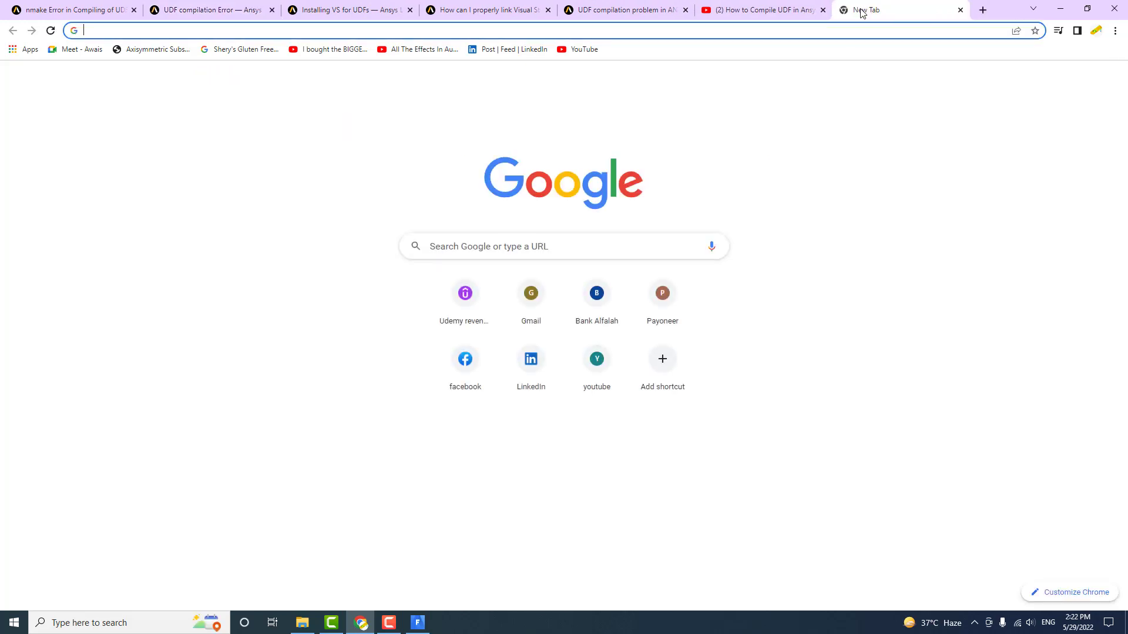
text(visual)
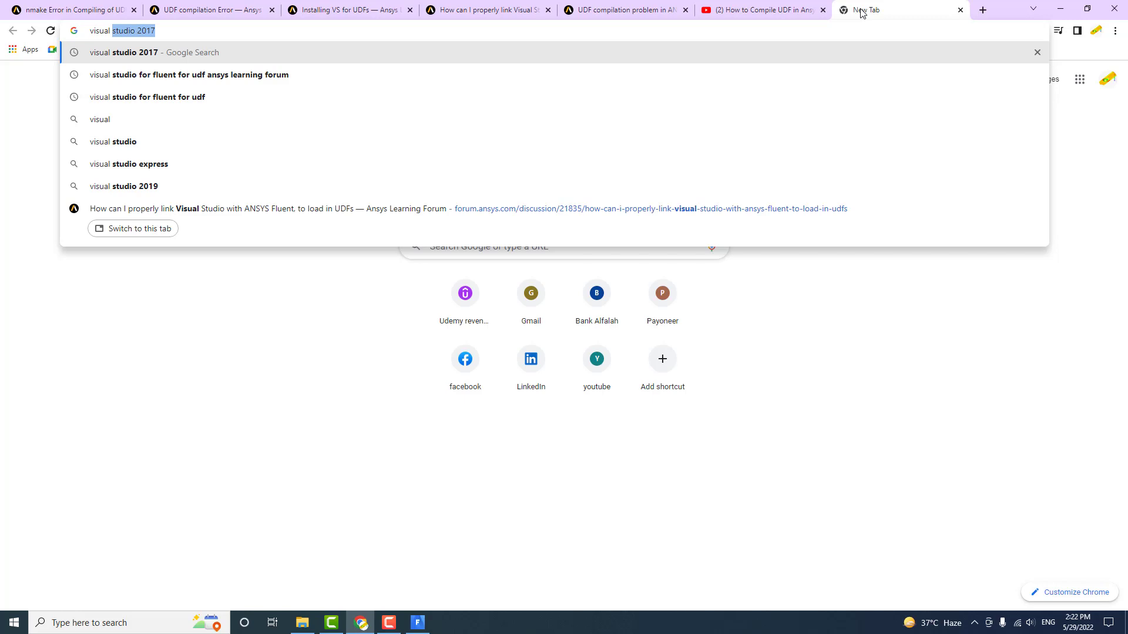
key(Return)
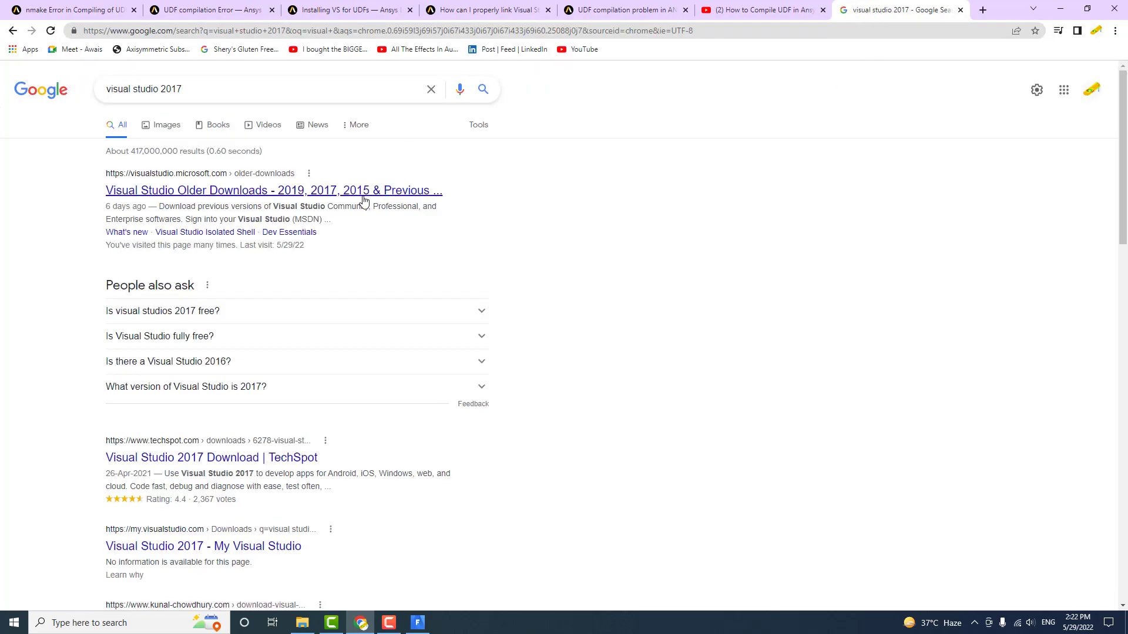
click(311, 196)
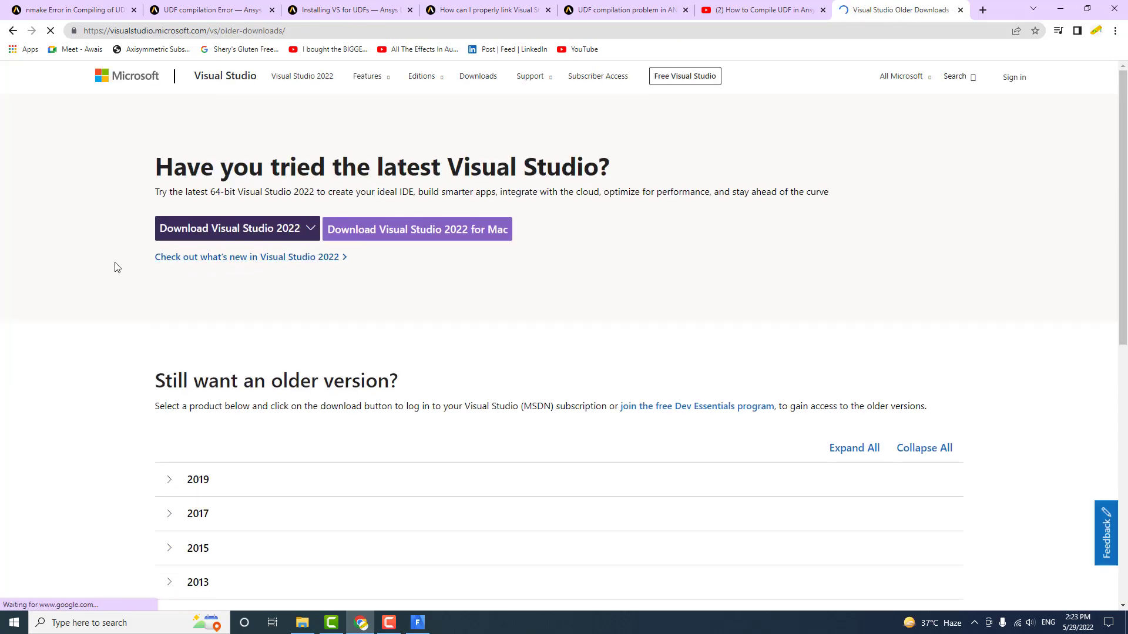
Expand the Visual Studio 2017 section and request its download
click(227, 233)
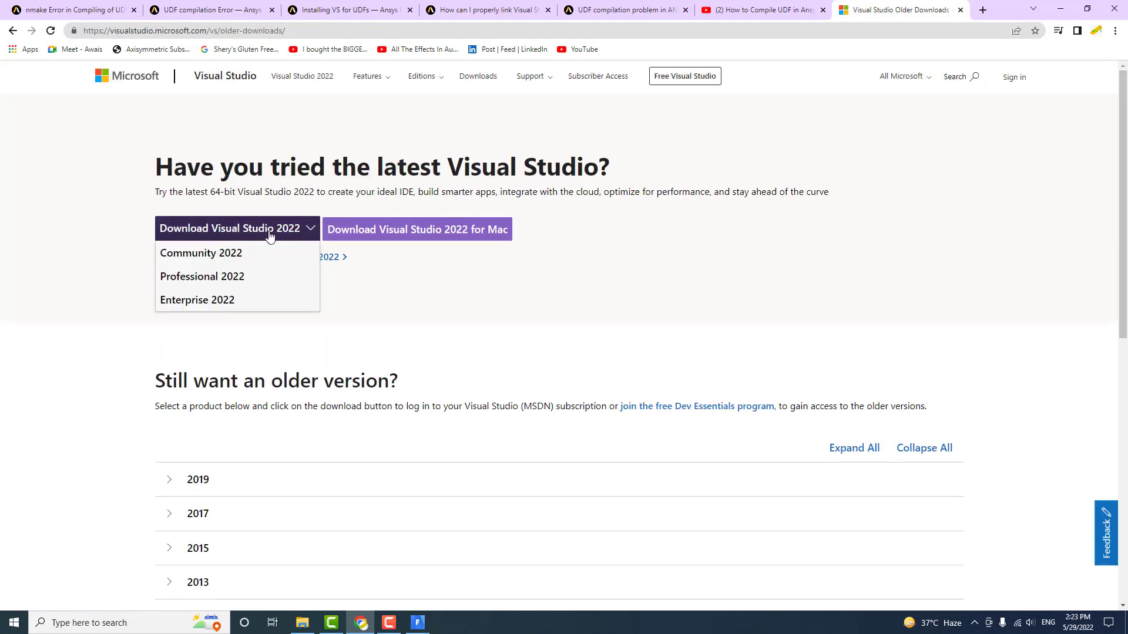
scroll(32, 359, down, 1)
scroll(31, 360, down, 2)
click(188, 339)
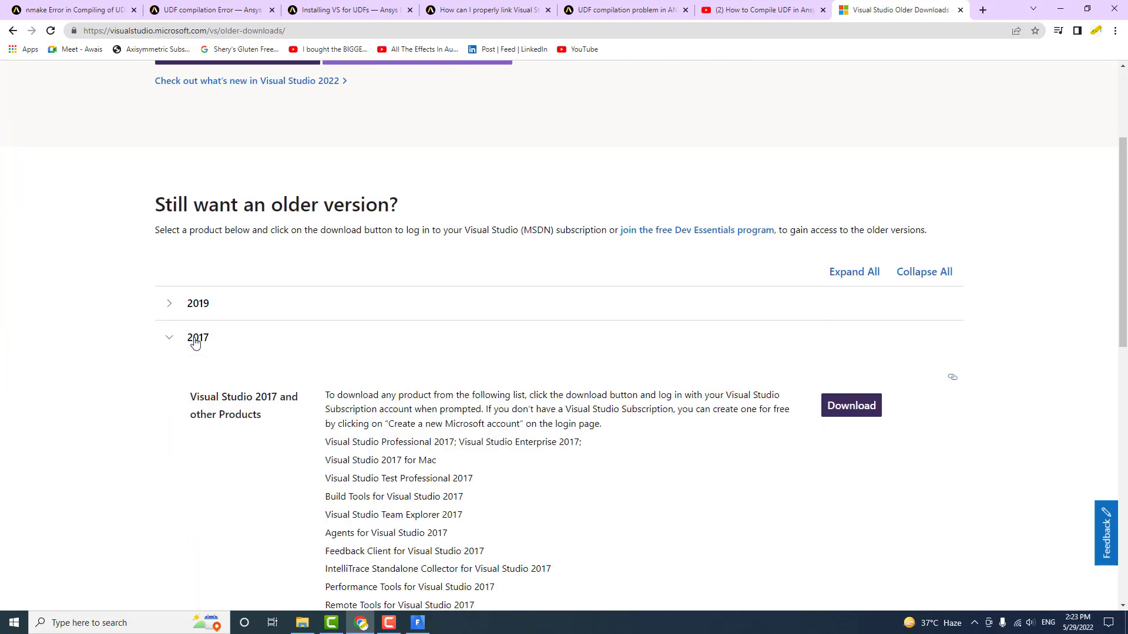
scroll(114, 353, down, 2)
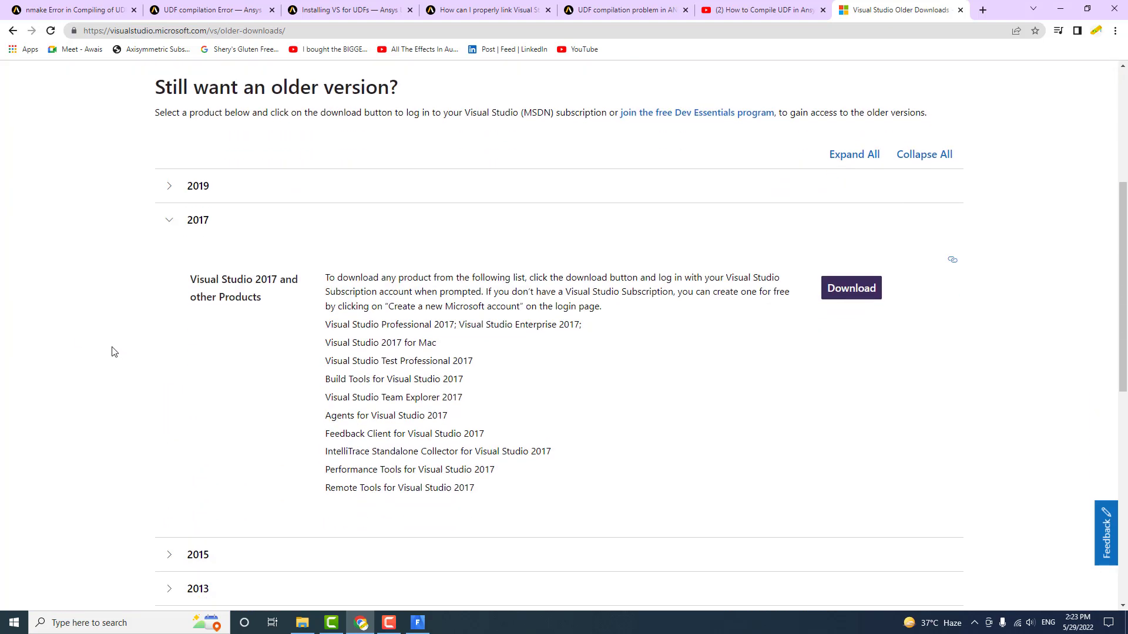
click(865, 295)
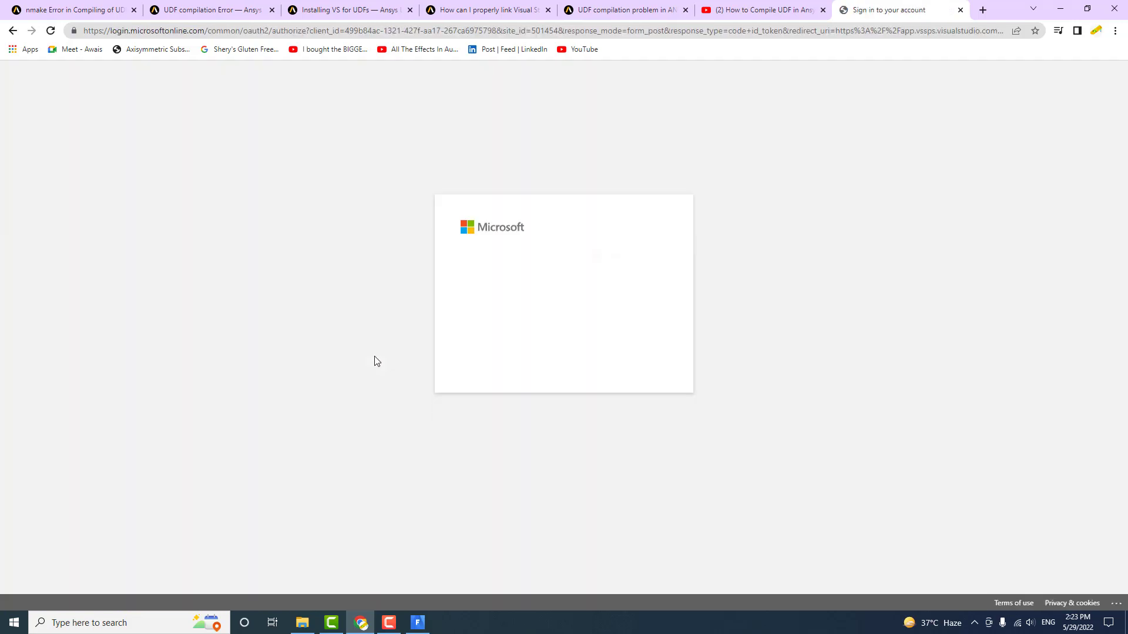
Replace the prefilled sign-in account name with the user's own account and submit it
drag(590, 278, 394, 279)
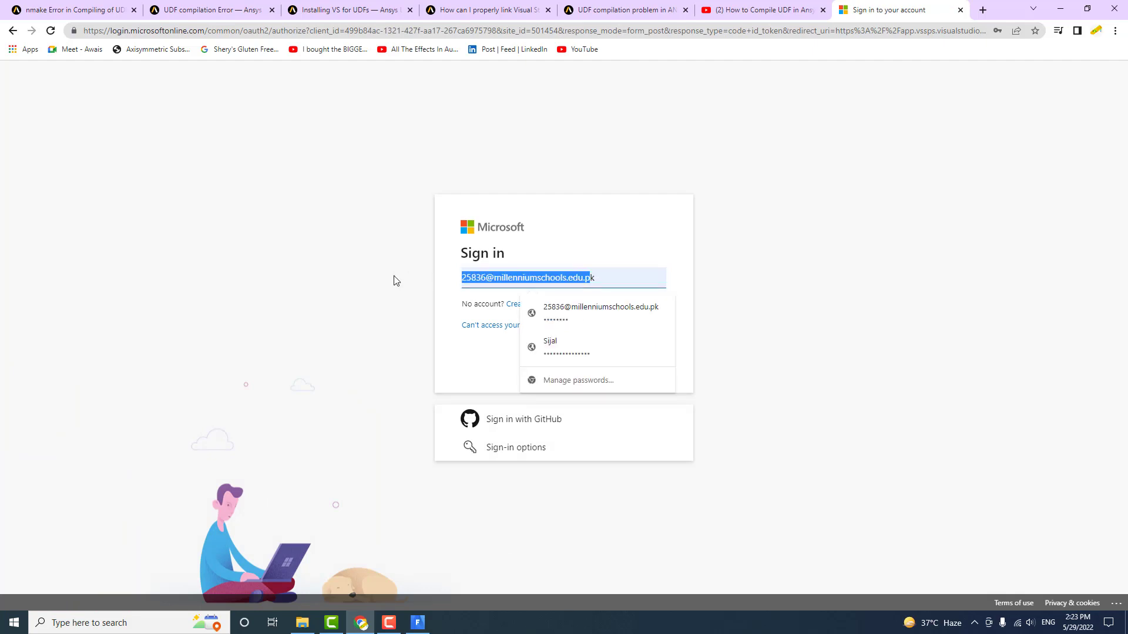
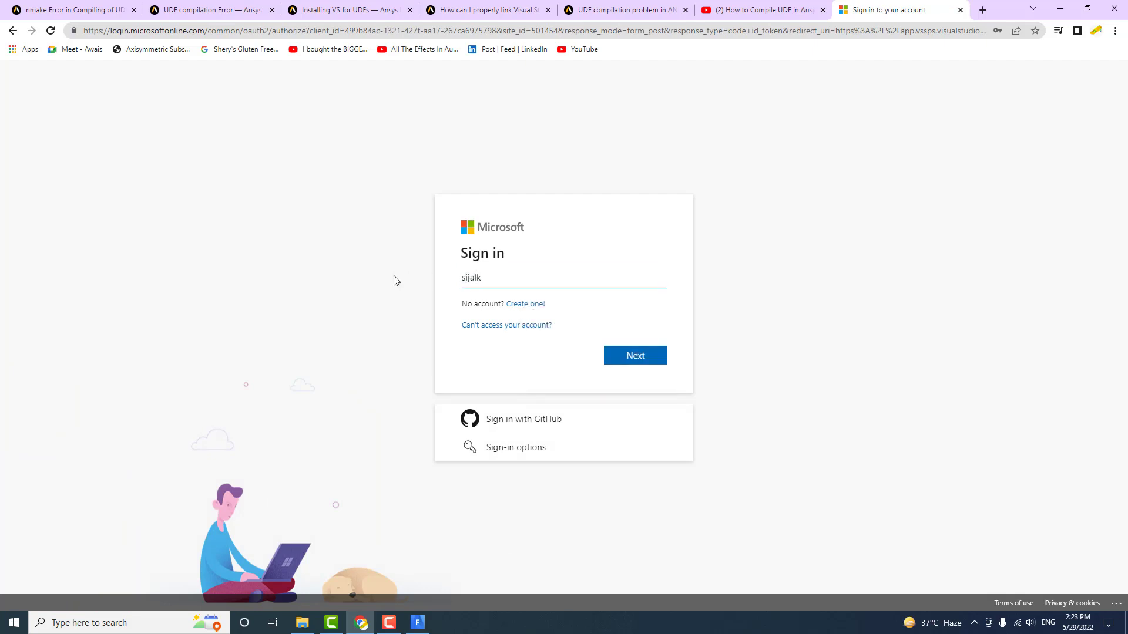
key(Delete)
key(Return)
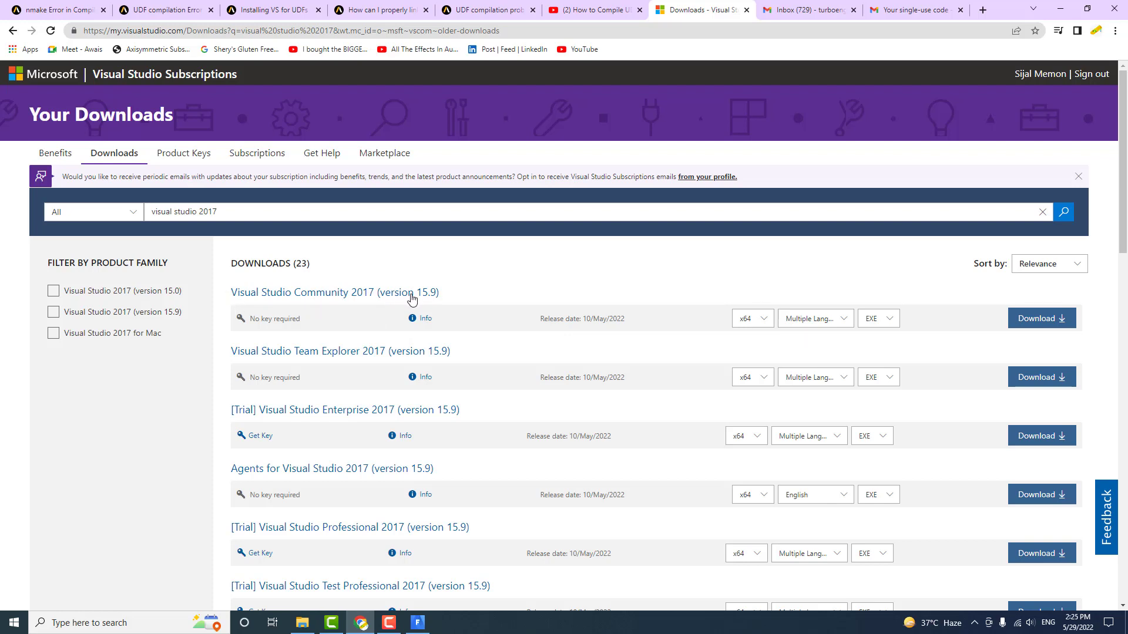
Download the Visual Studio Community 2017 (15.9) installer and show it in its Downloads folder
click(1065, 321)
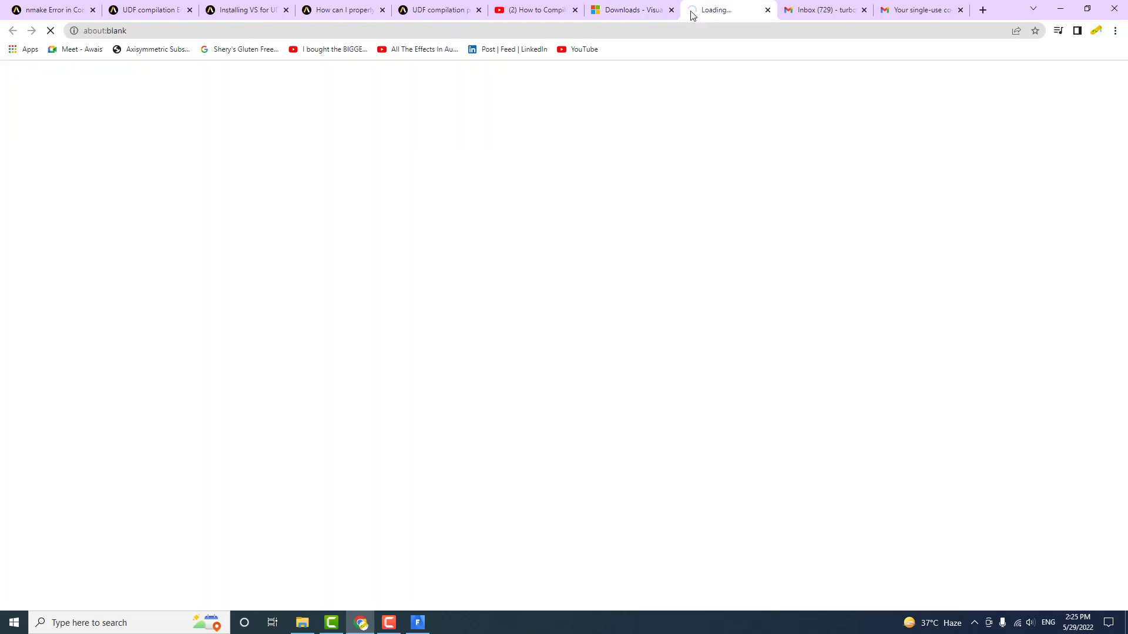
click(622, 10)
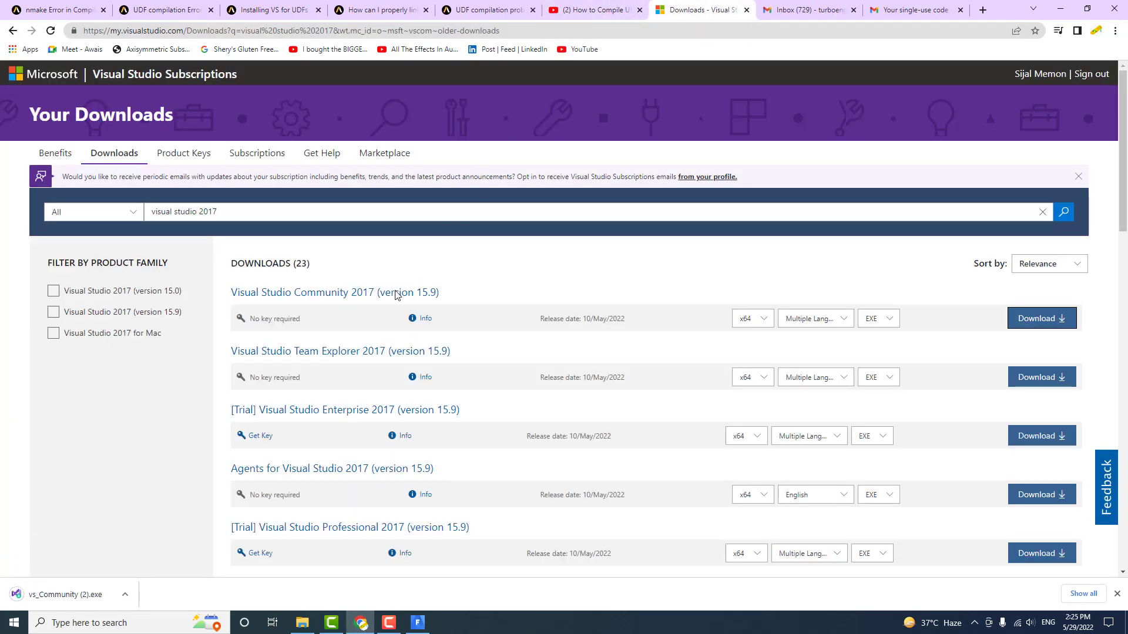
click(1082, 595)
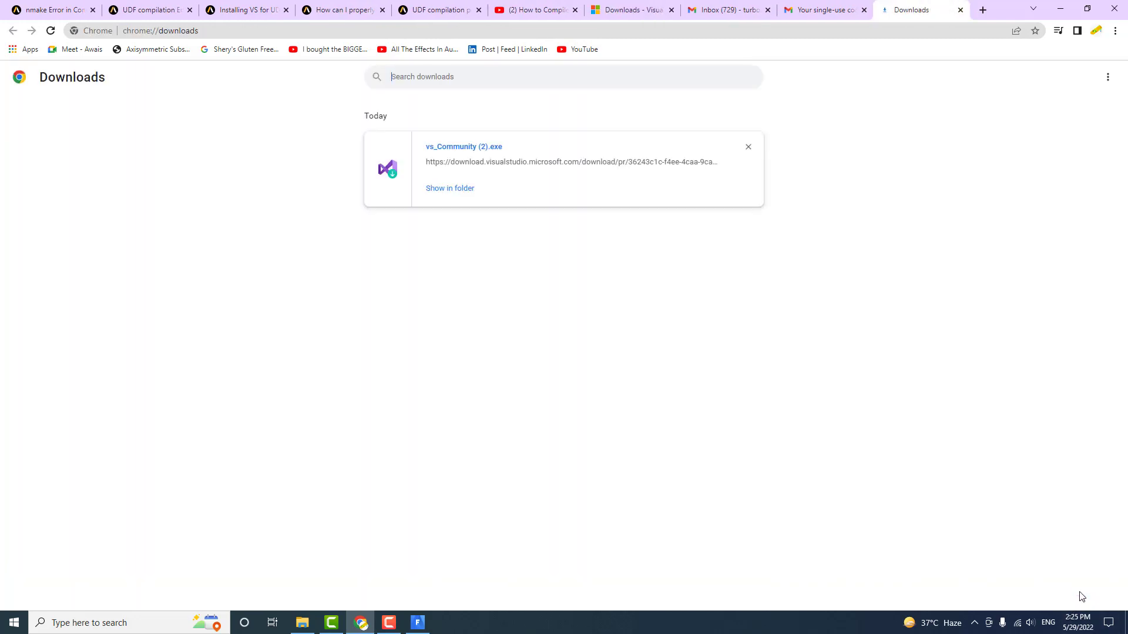
click(449, 190)
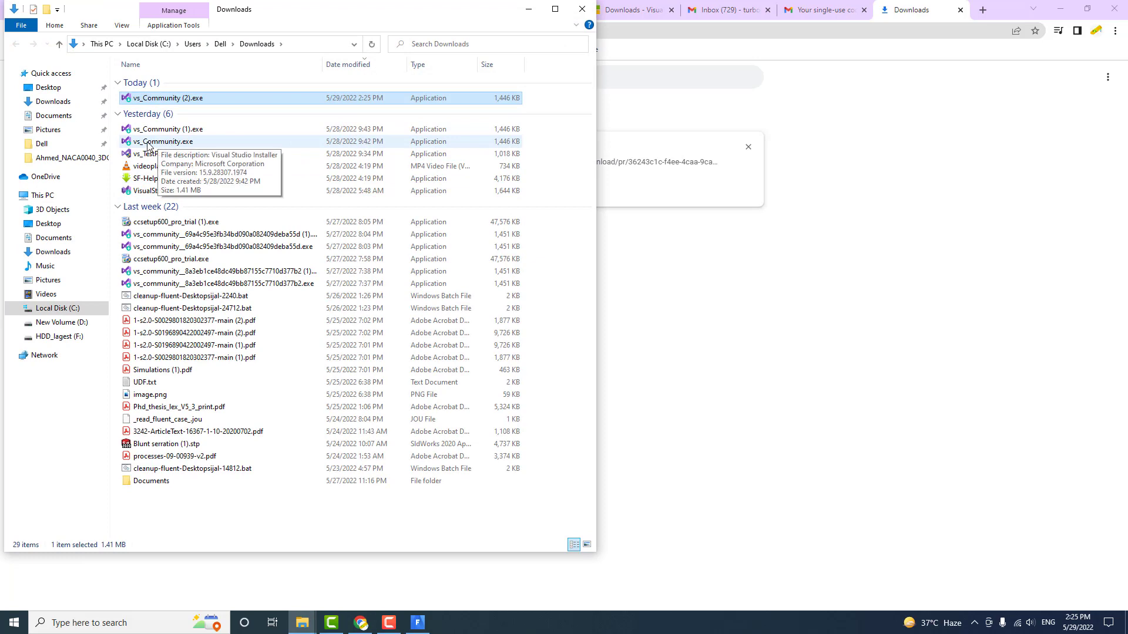
Delete the duplicate installer downloads vs_Community (1).exe and vs_Community (2).exe
click(162, 130)
key(Delete)
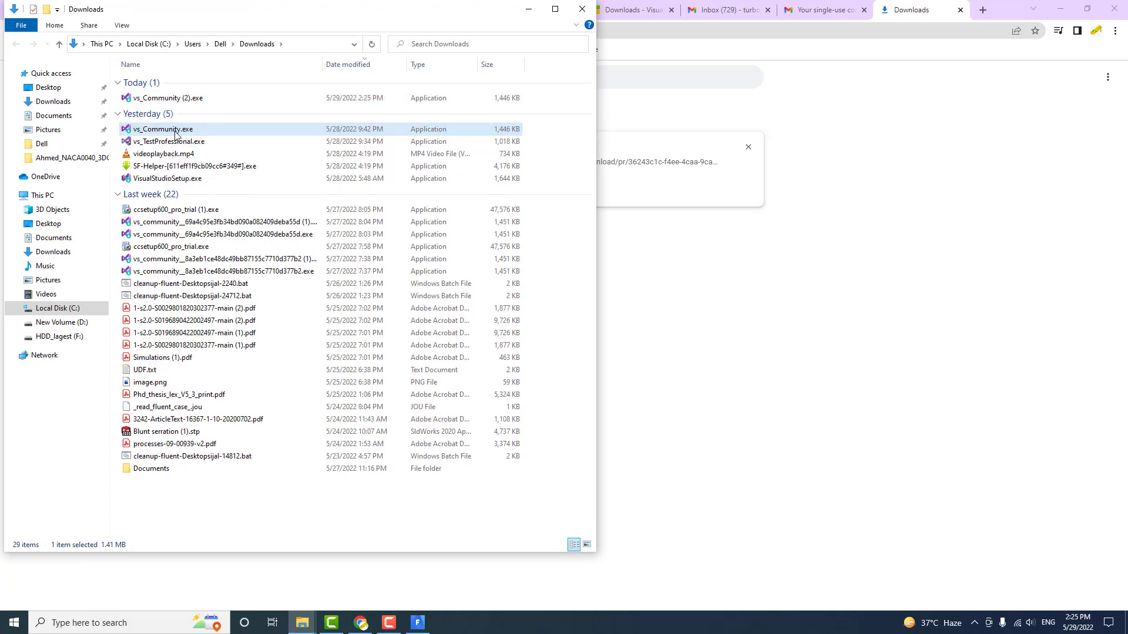
click(164, 98)
key(Delete)
Run vs_Community.exe as administrator, continue into the installer setup, and minimize File Explorer
right_click(165, 98)
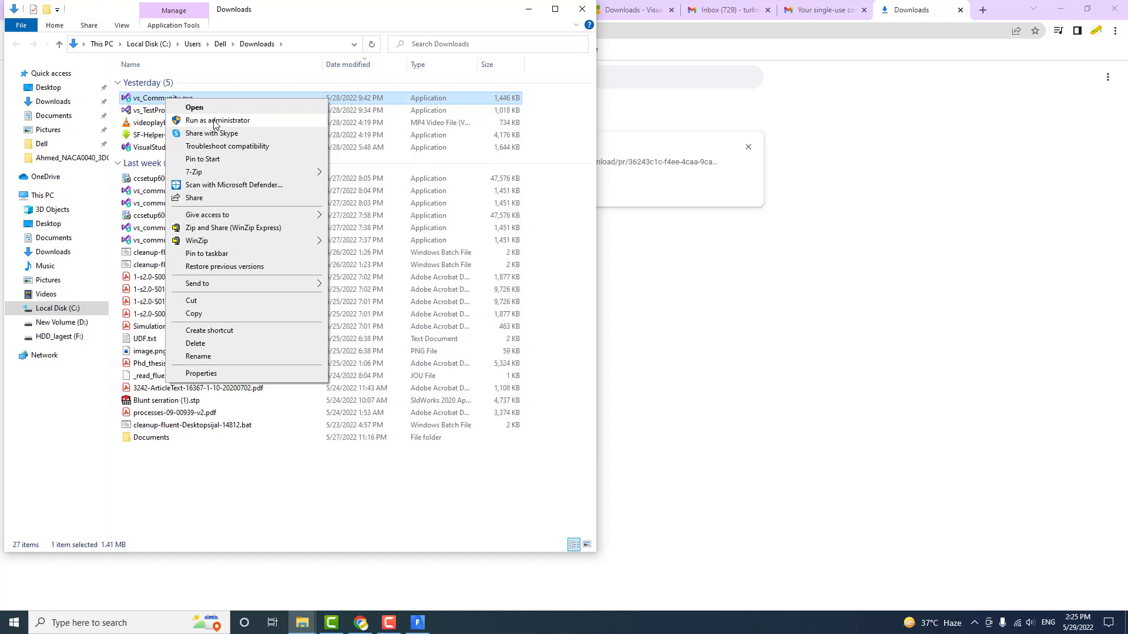
click(211, 121)
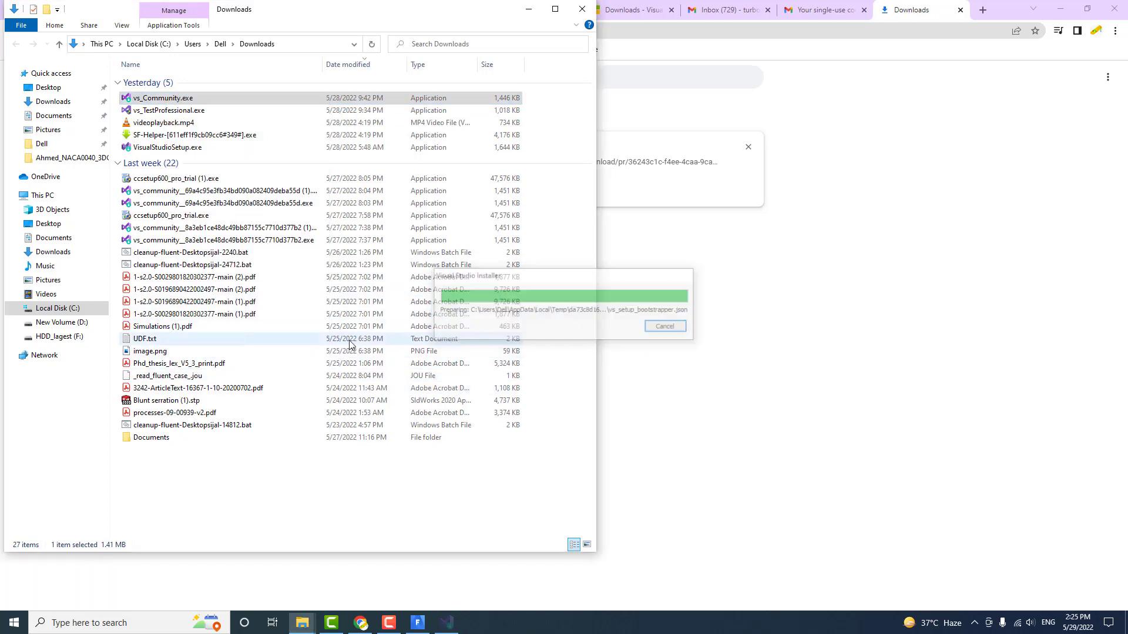
click(674, 376)
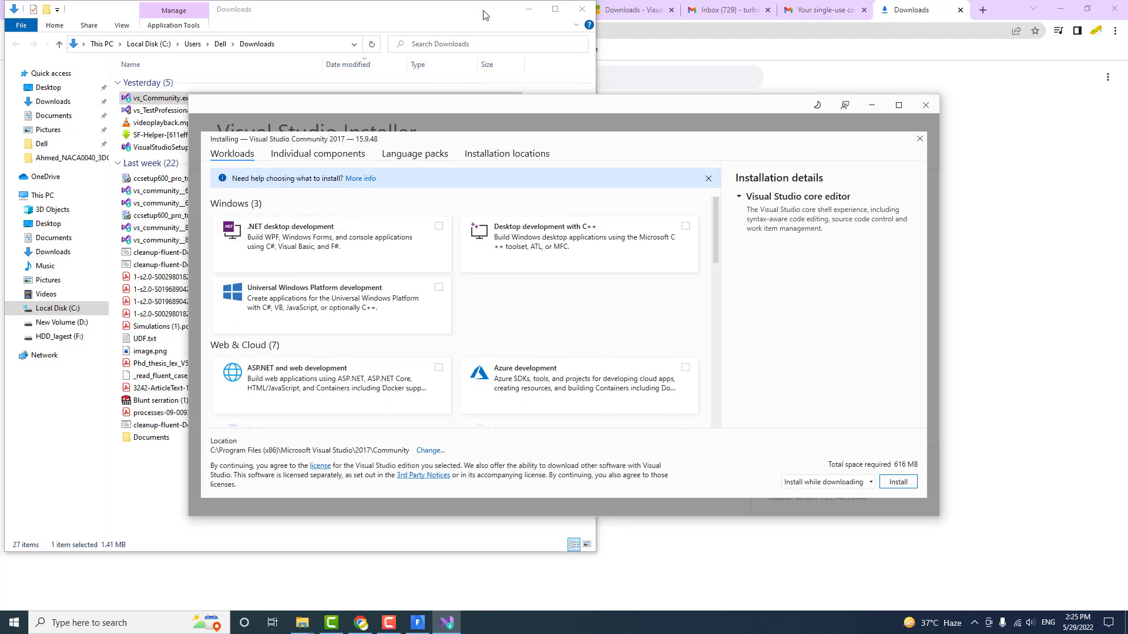
click(526, 10)
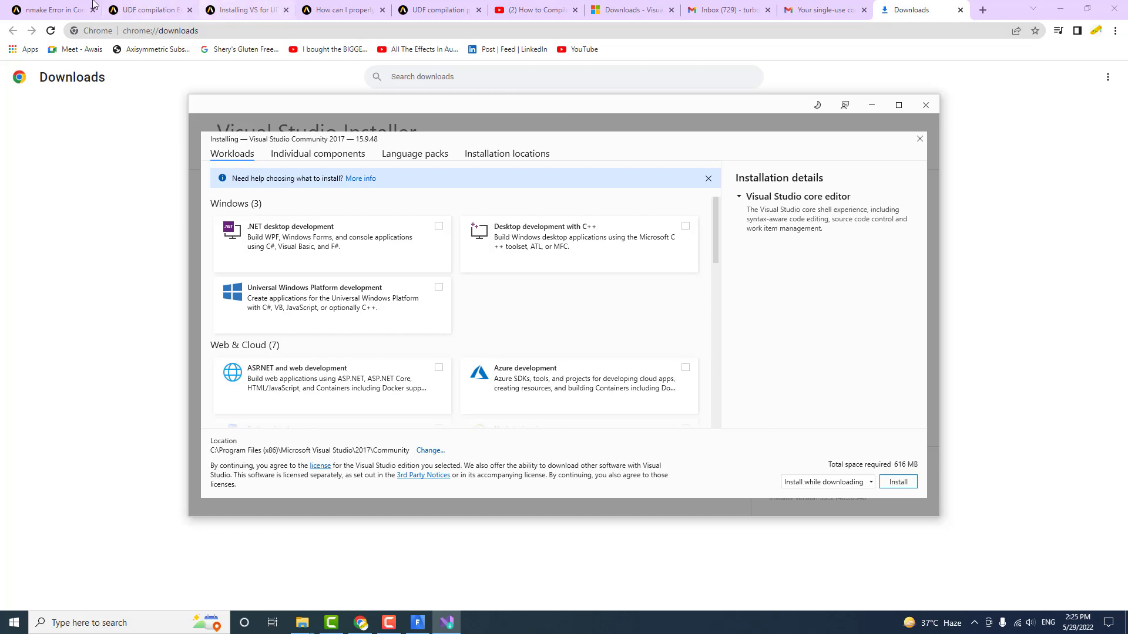
Browse the nmake and UDF forum threads, ending on 'How can I properly link Visual Studio' options screenshot
click(50, 10)
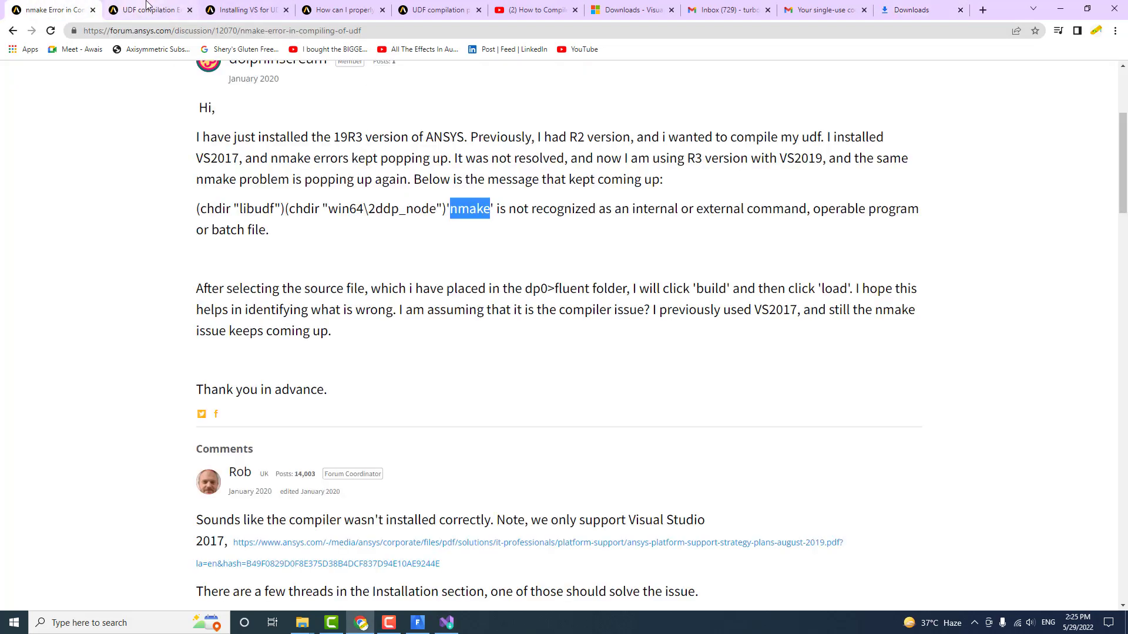
click(147, 9)
scroll(93, 258, down, 1)
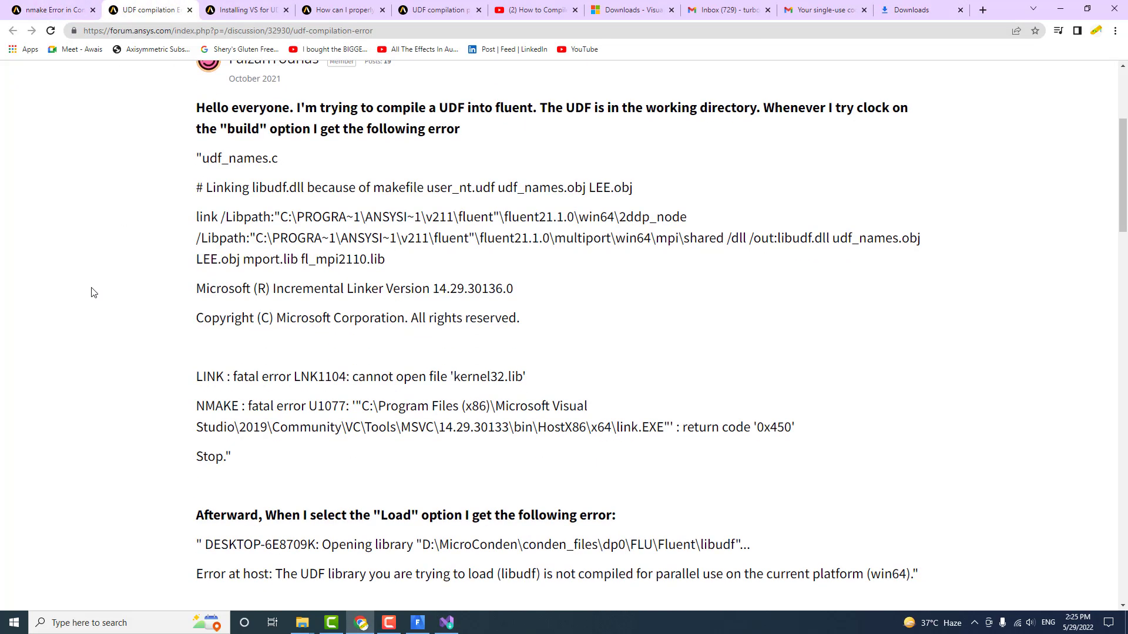
click(233, 7)
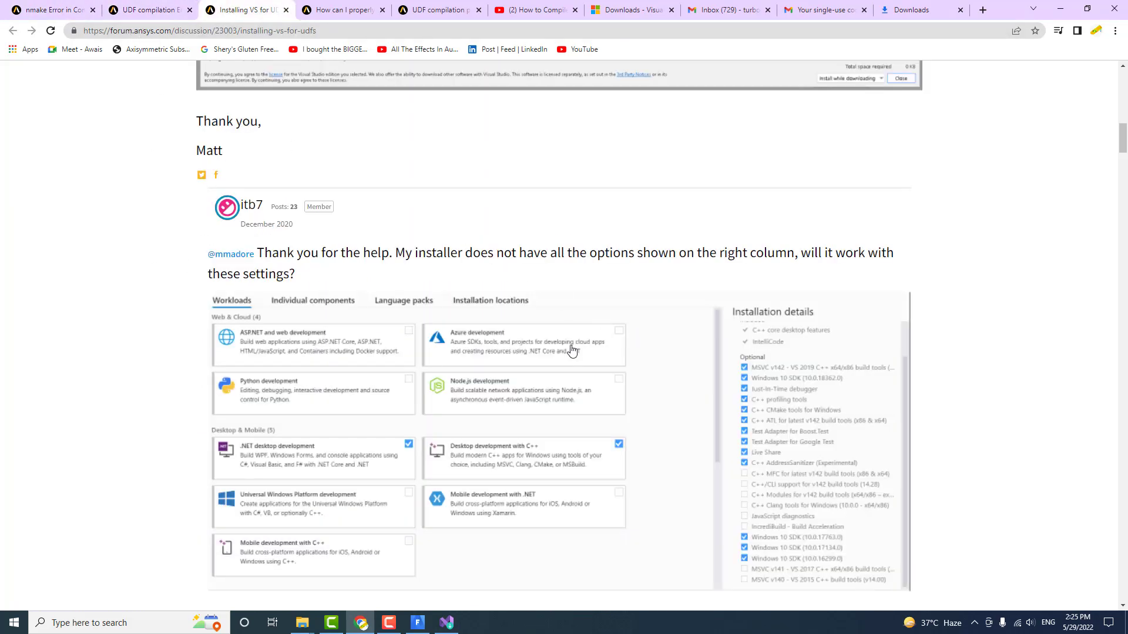
scroll(505, 413, down, 1)
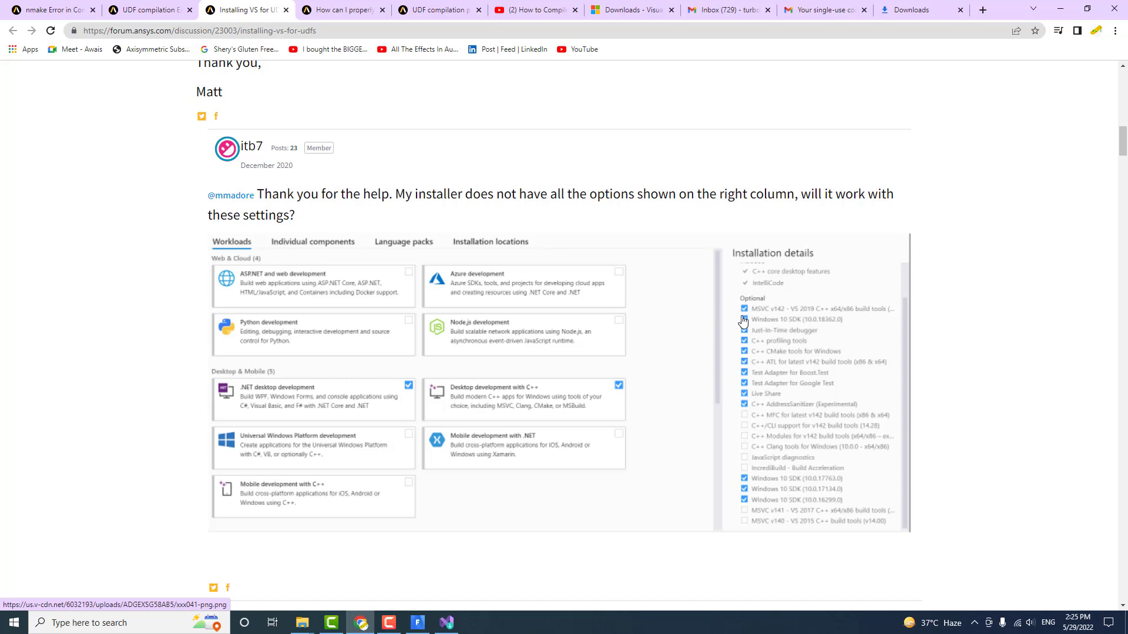
click(342, 10)
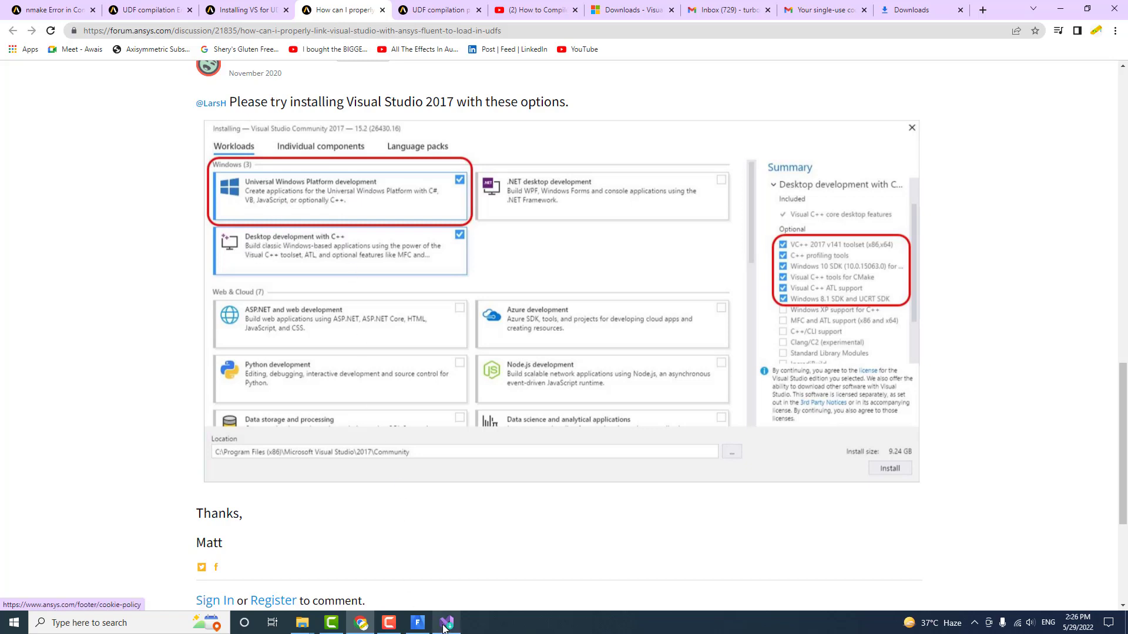
Tick Universal Windows Platform development (13.81 GB) and place the installer beside the restored-down Chrome window
mouse_move(447, 622)
click(445, 594)
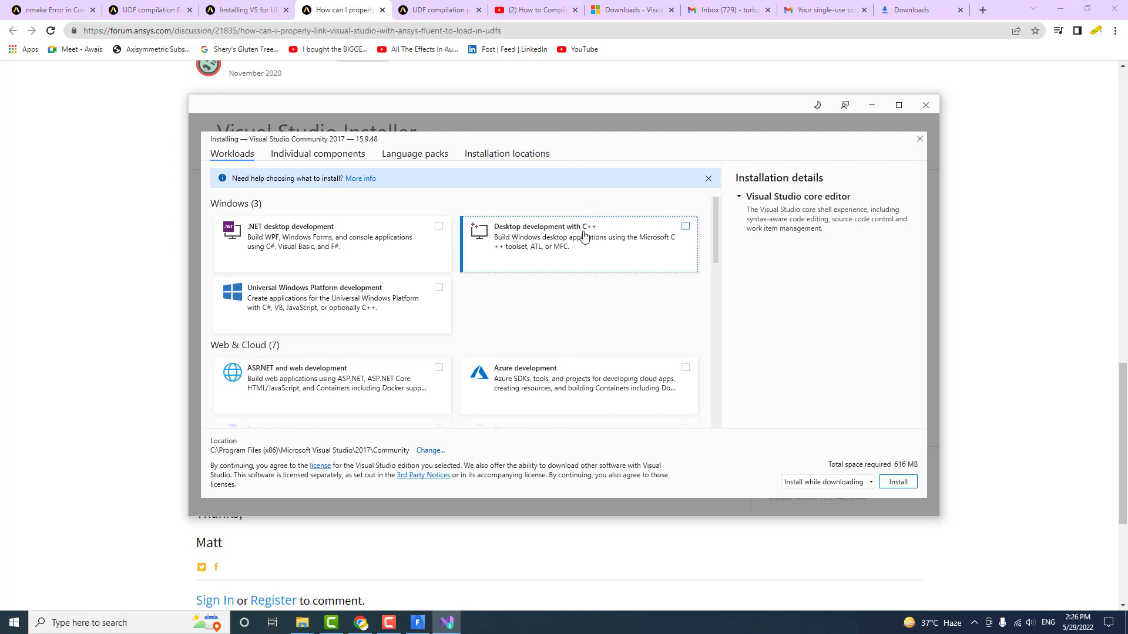
click(438, 288)
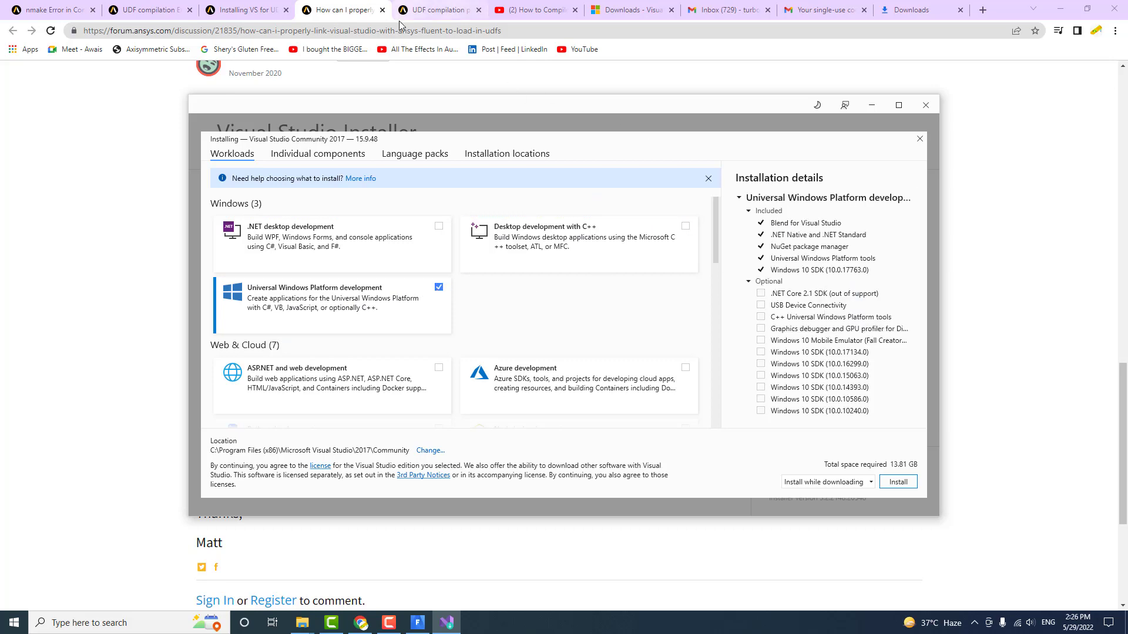
click(1087, 9)
drag(642, 103, 893, 92)
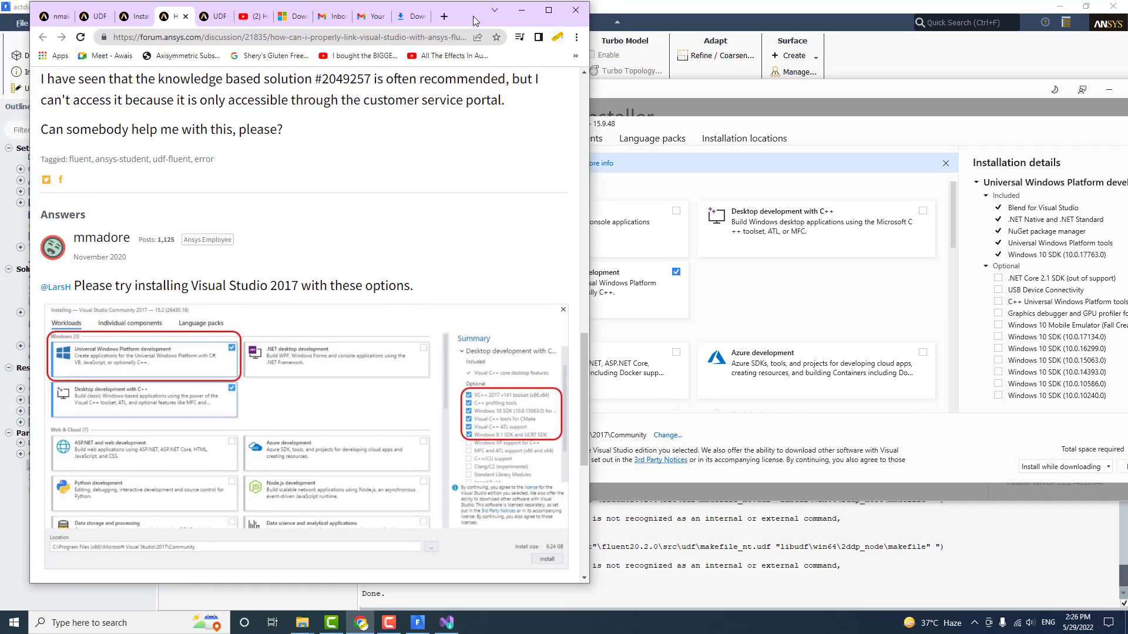
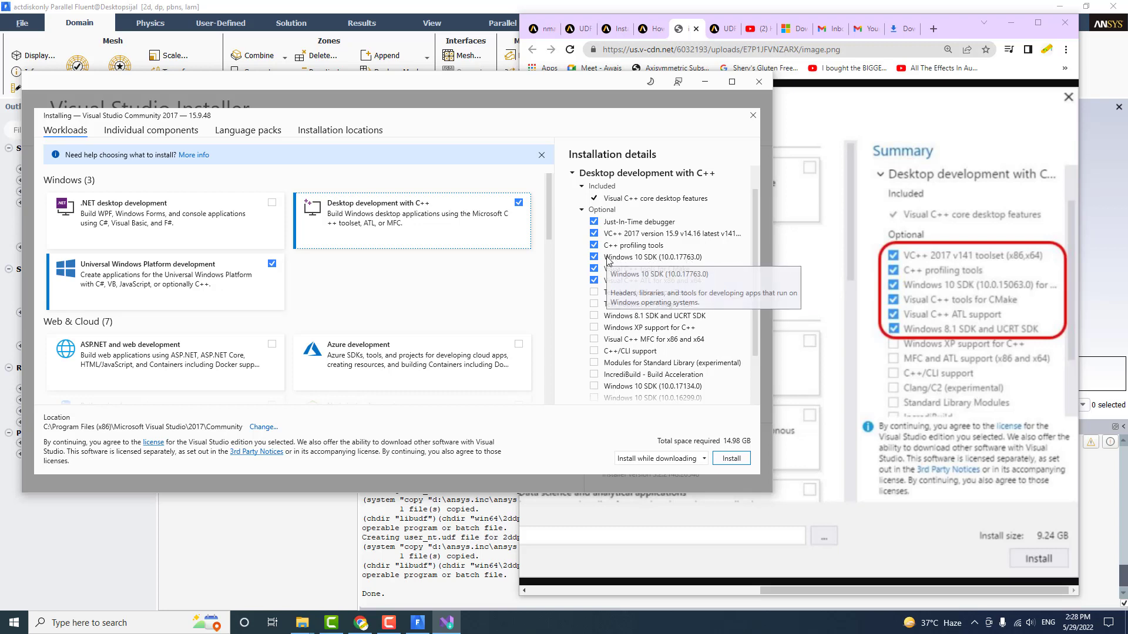
Check Windows 8.1 SDK and UCRT SDK in the C++ installation details and begin installing
scroll(608, 342, down, 1)
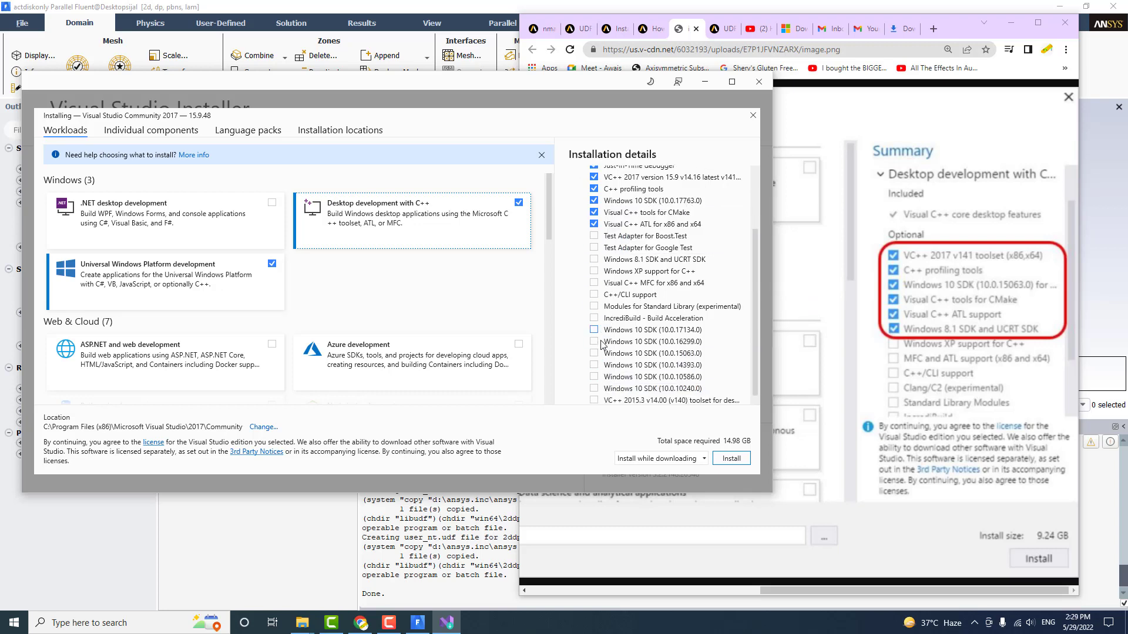
scroll(619, 329, up, 1)
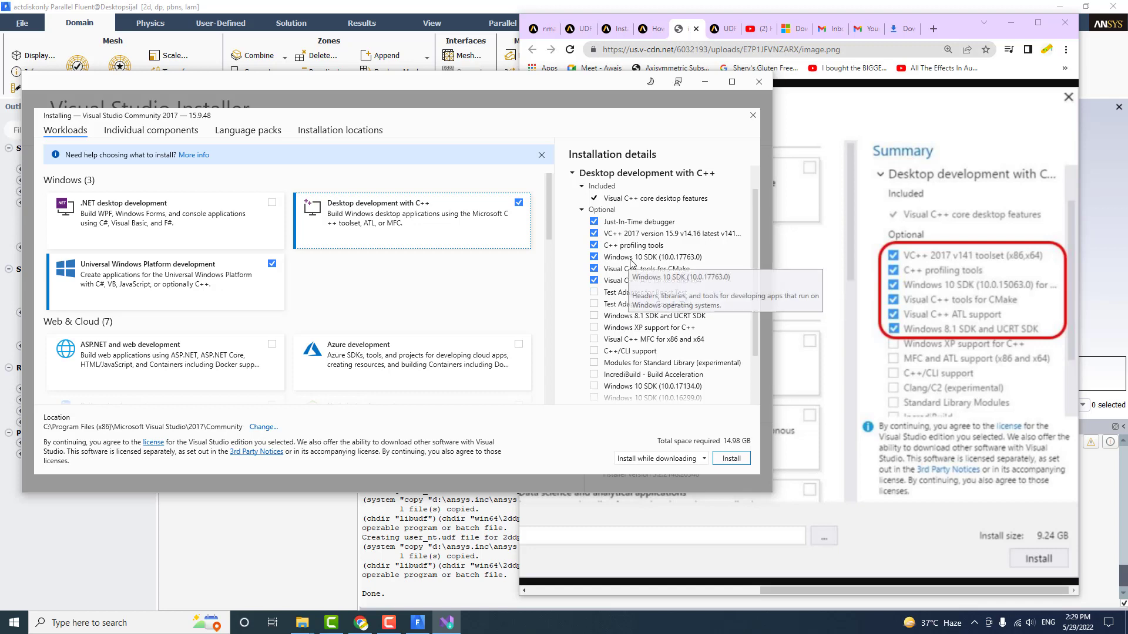
scroll(679, 263, down, 1)
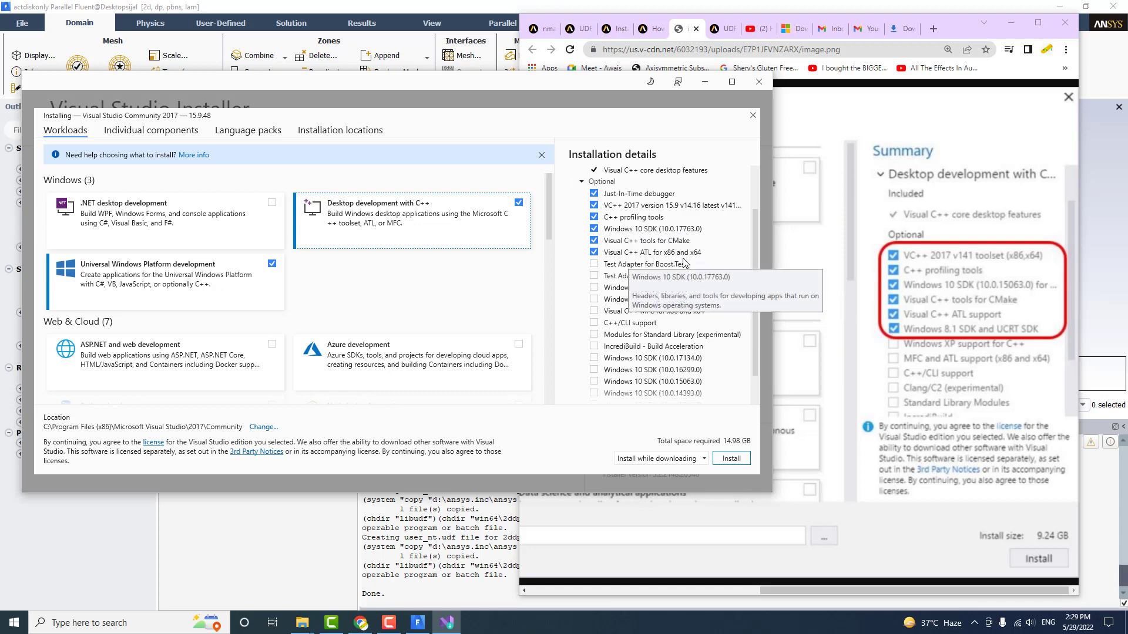
scroll(649, 357, down, 2)
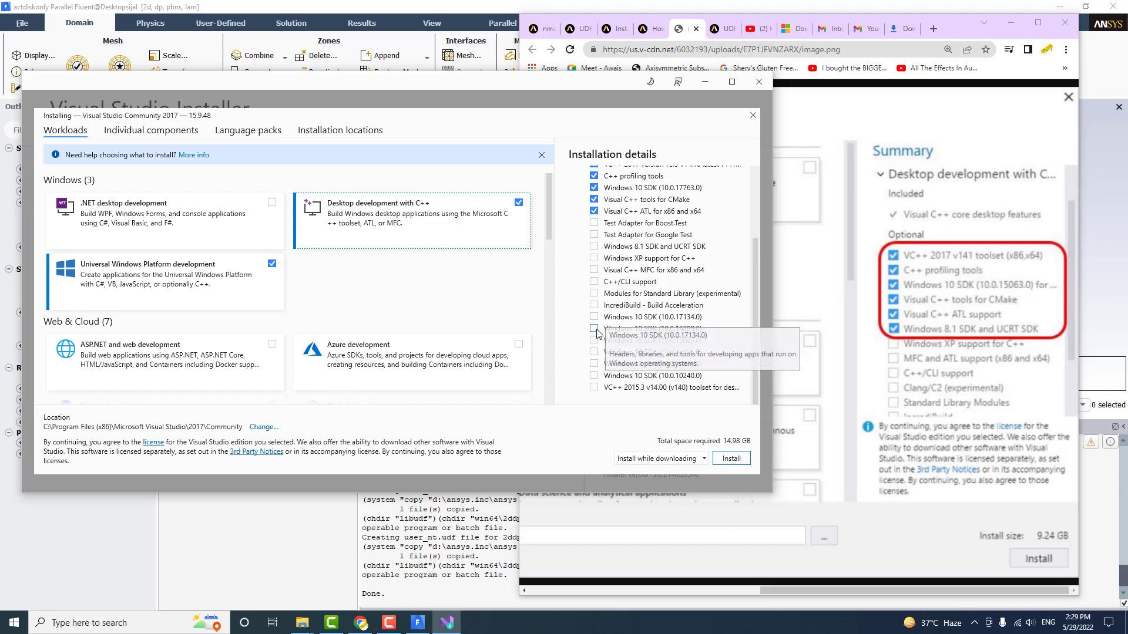
scroll(596, 319, up, 2)
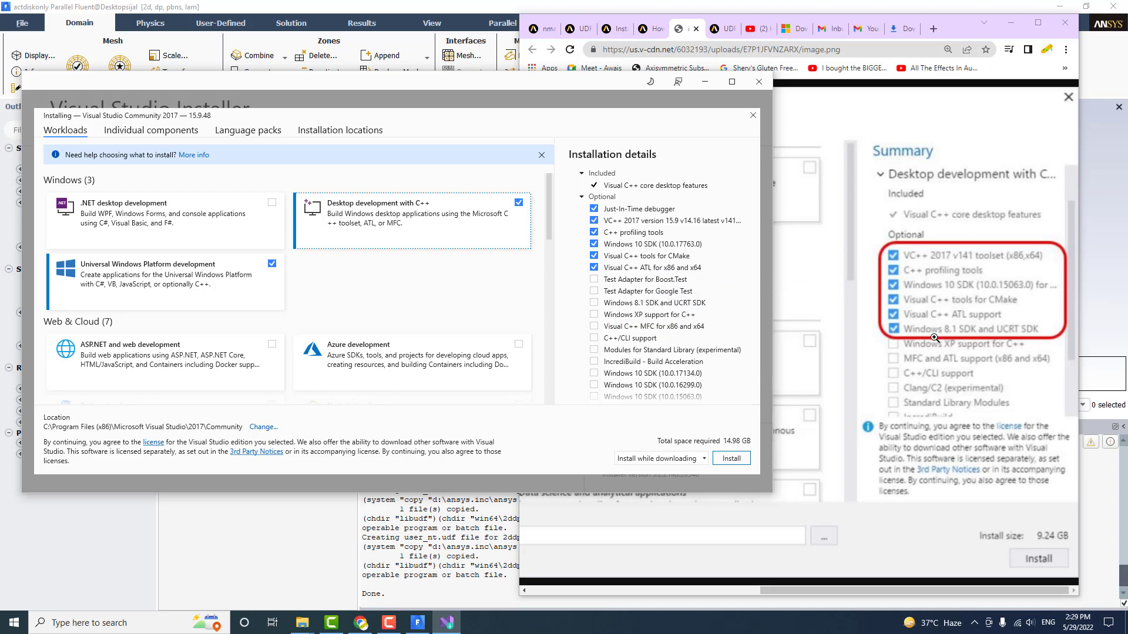
click(594, 303)
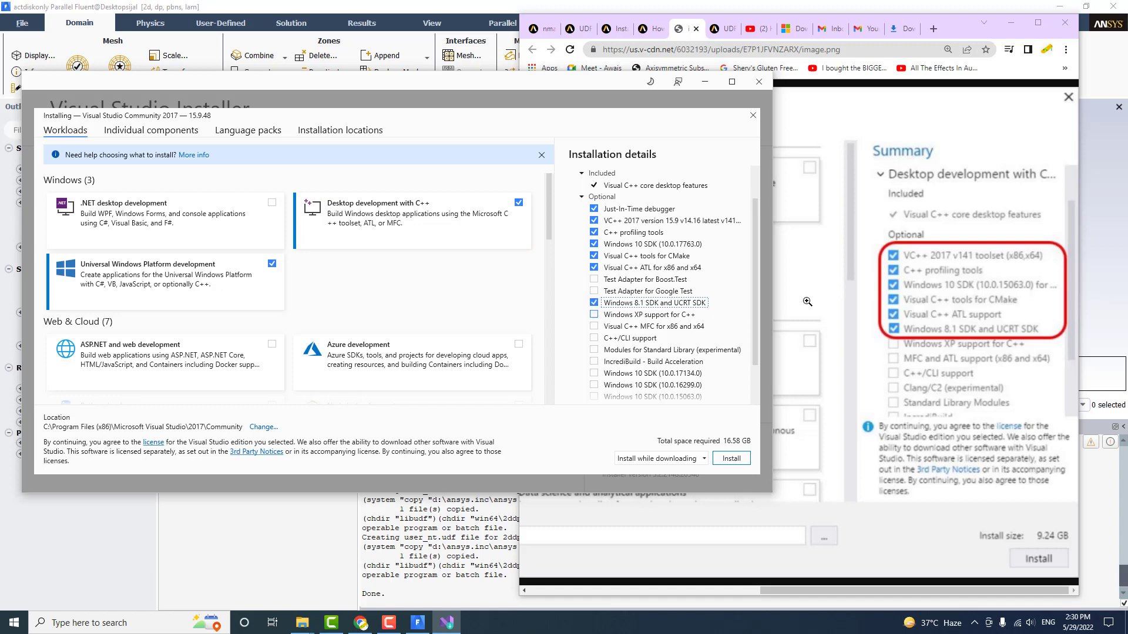
click(723, 462)
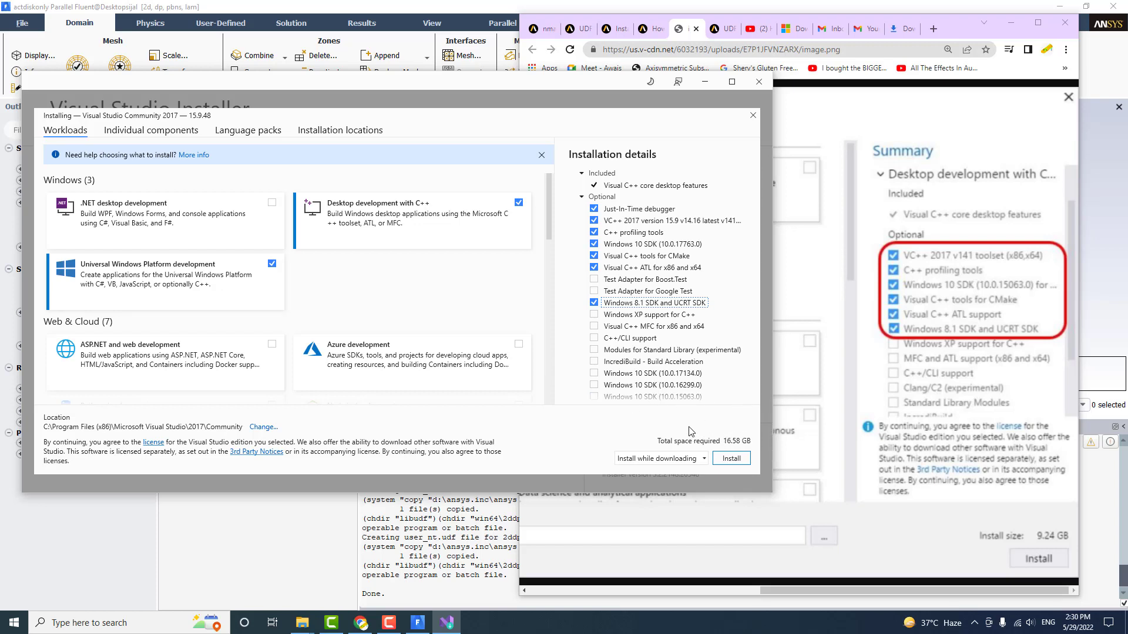
Confirm the install, skip signing in, and launch Visual Studio with General settings and Blue theme
click(732, 463)
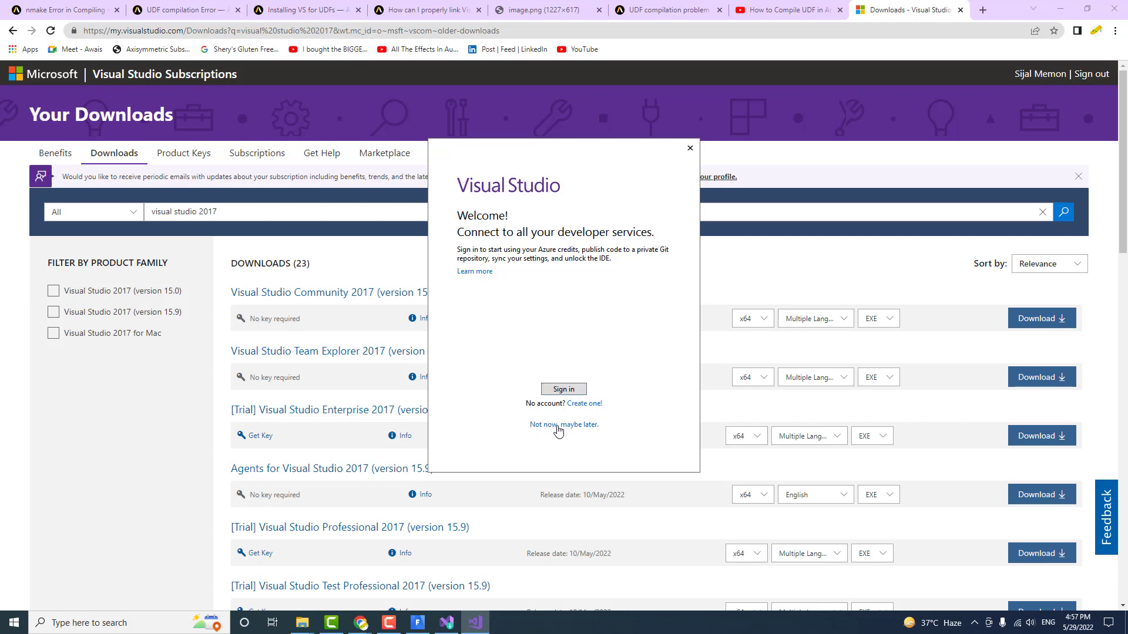
click(558, 426)
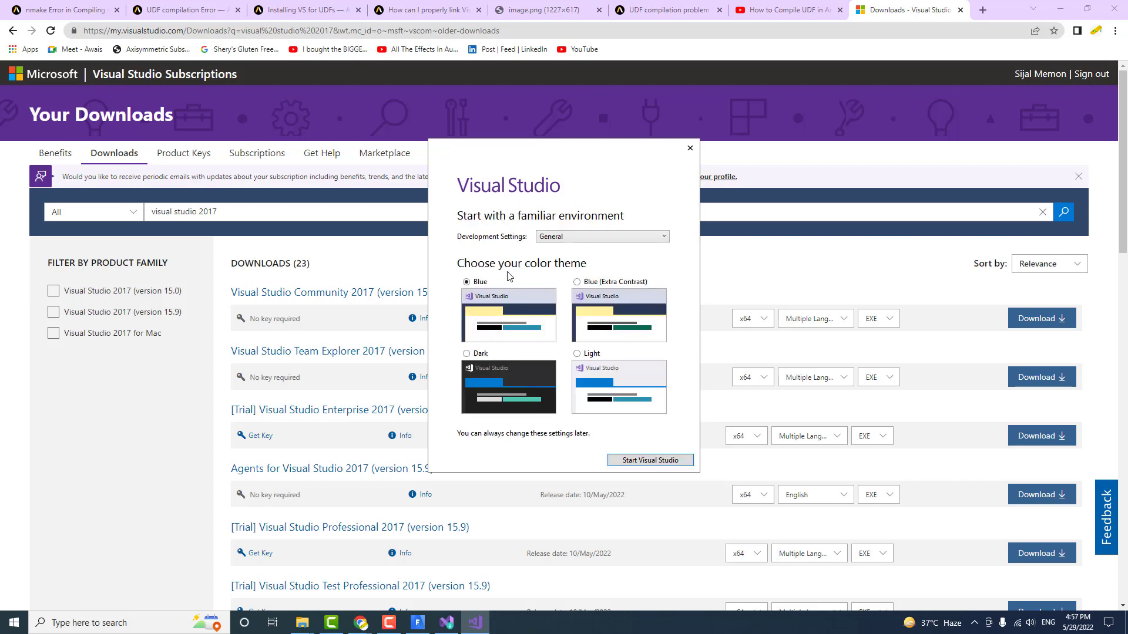
click(641, 461)
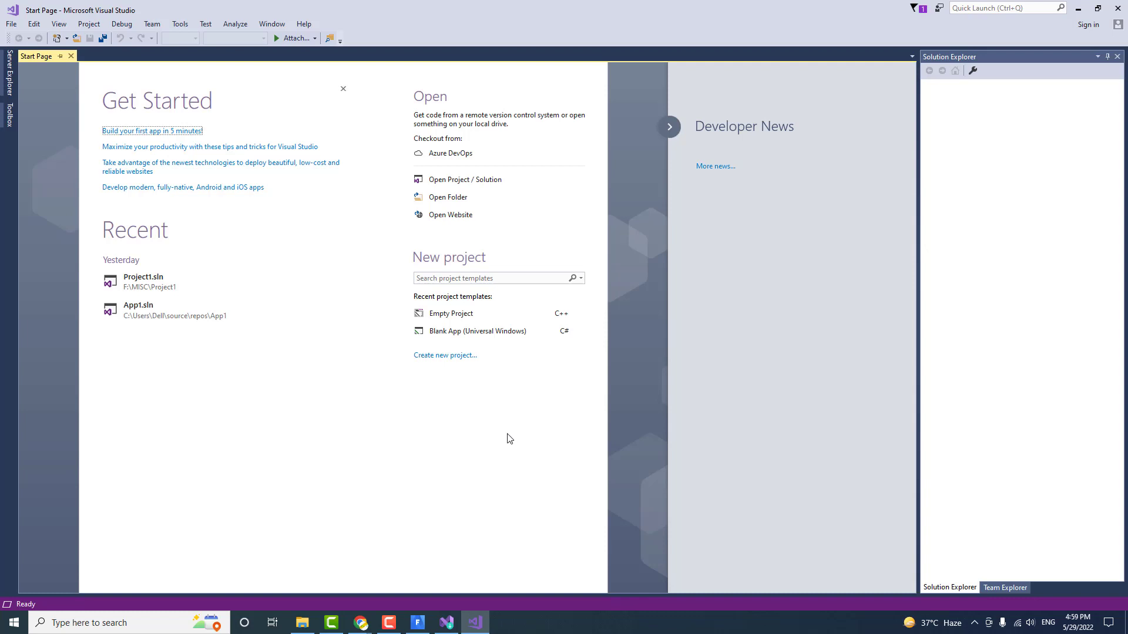
Start a new project using the Visual C++ Empty Project template
click(12, 24)
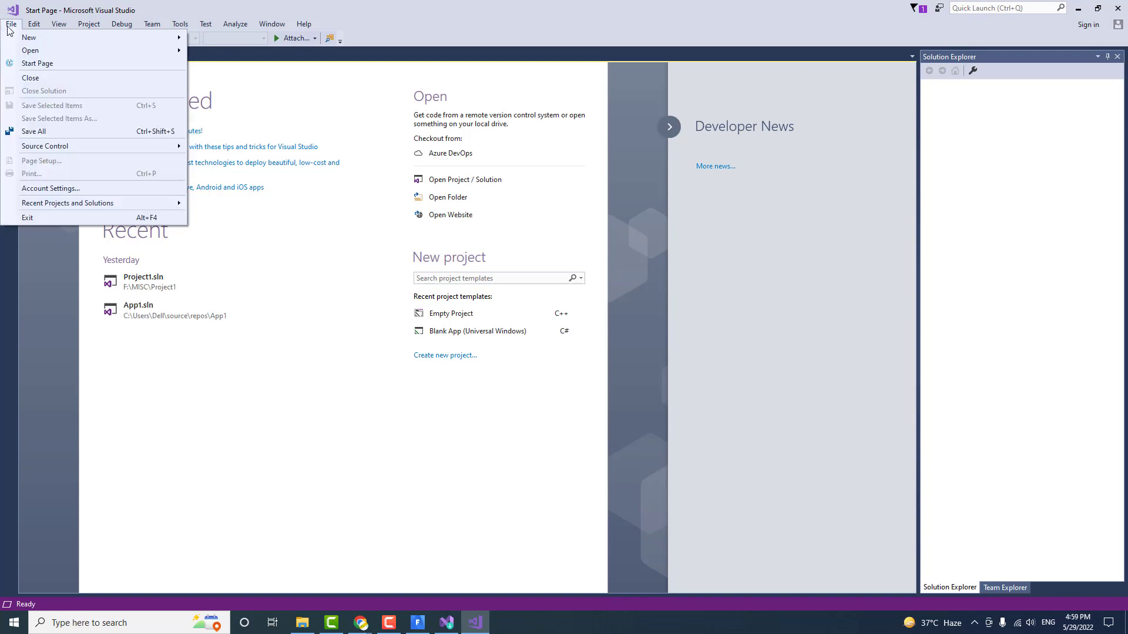
mouse_move(23, 40)
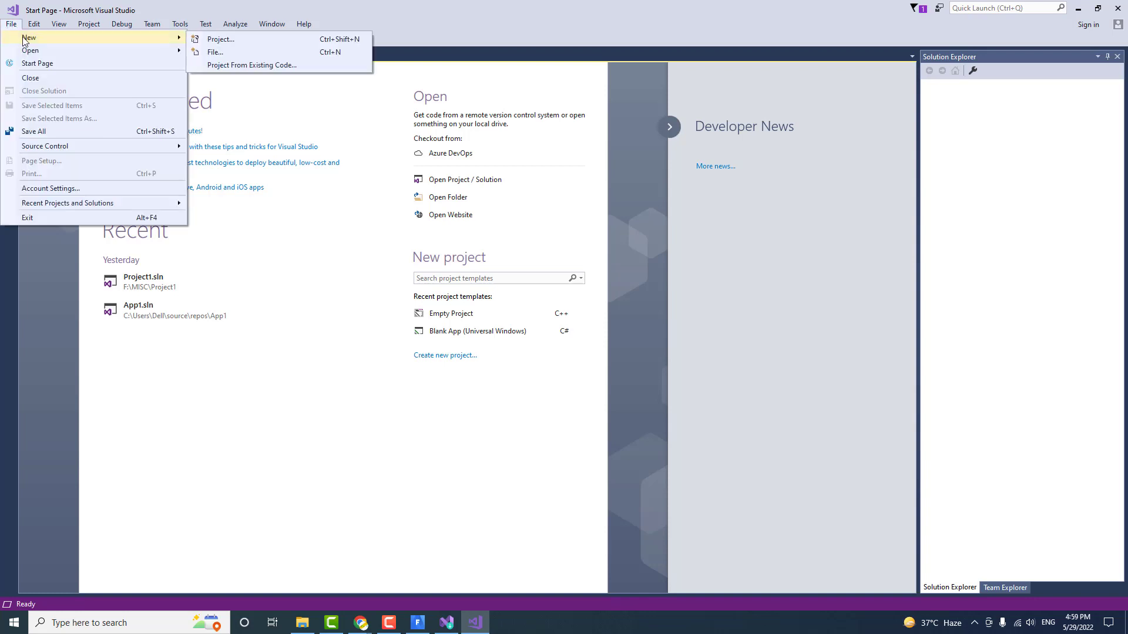
click(218, 41)
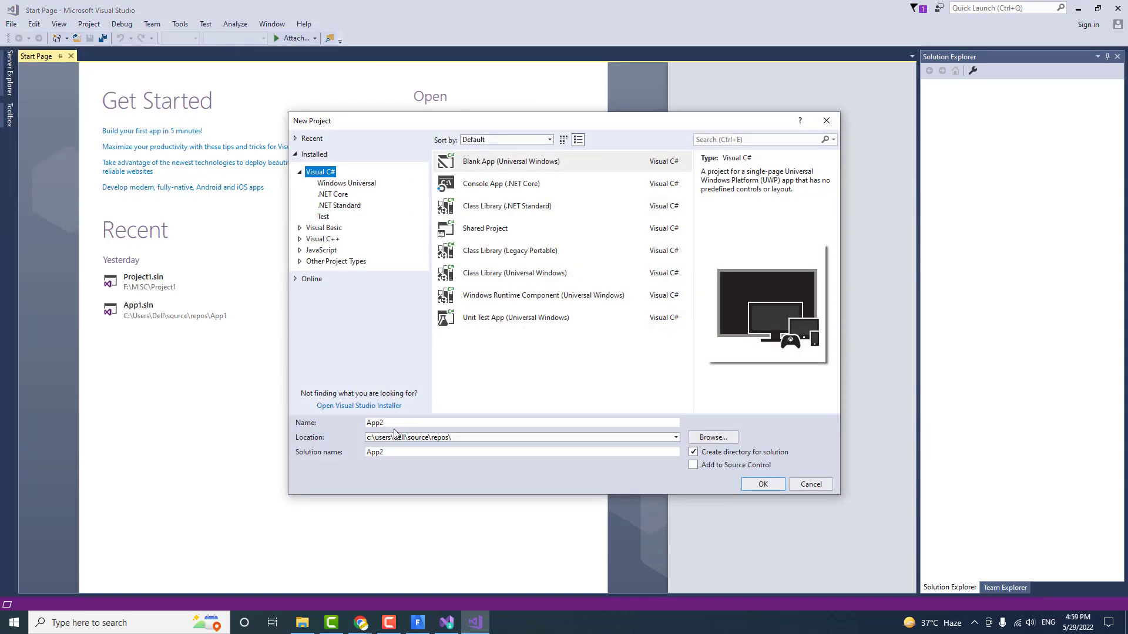
click(325, 239)
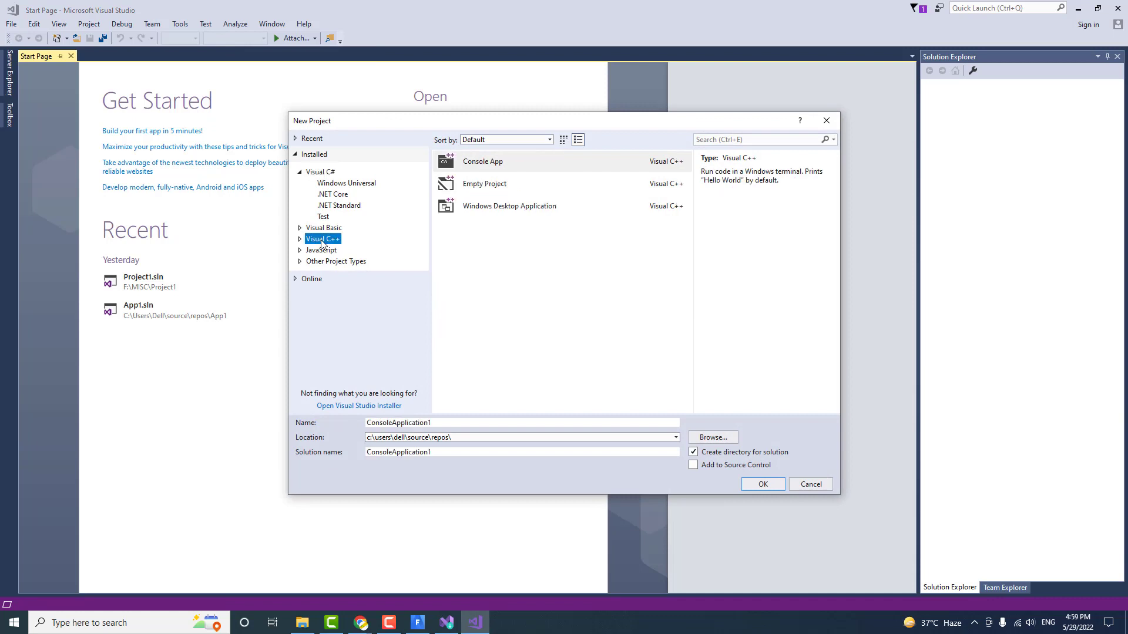
click(462, 186)
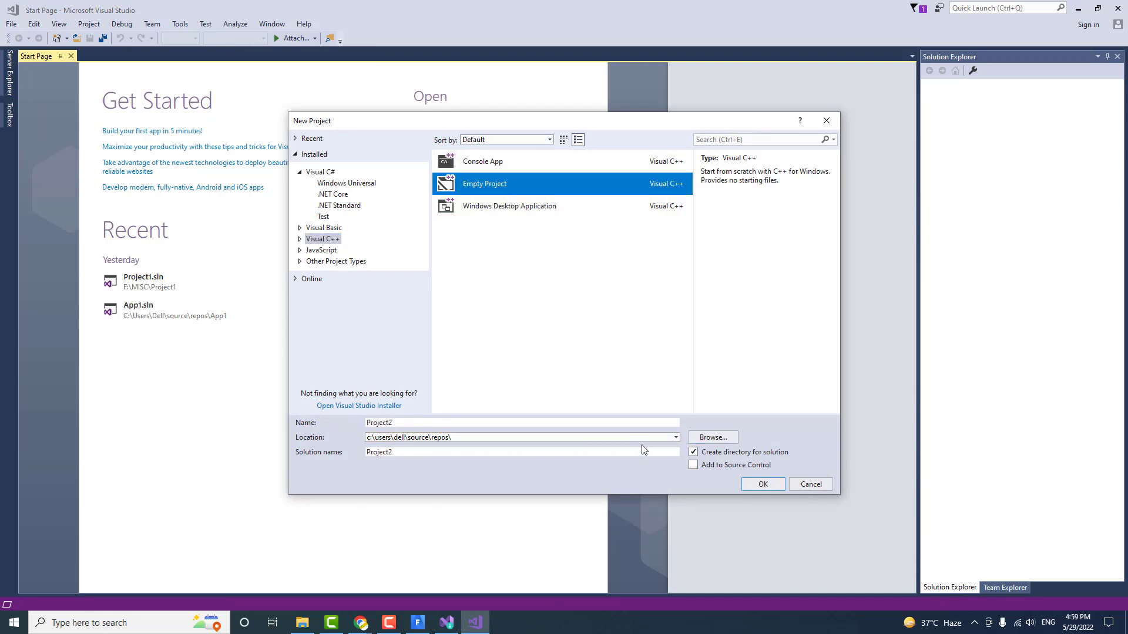
Set the project location to F:\MISC\ and turn off Create directory for solution
click(701, 435)
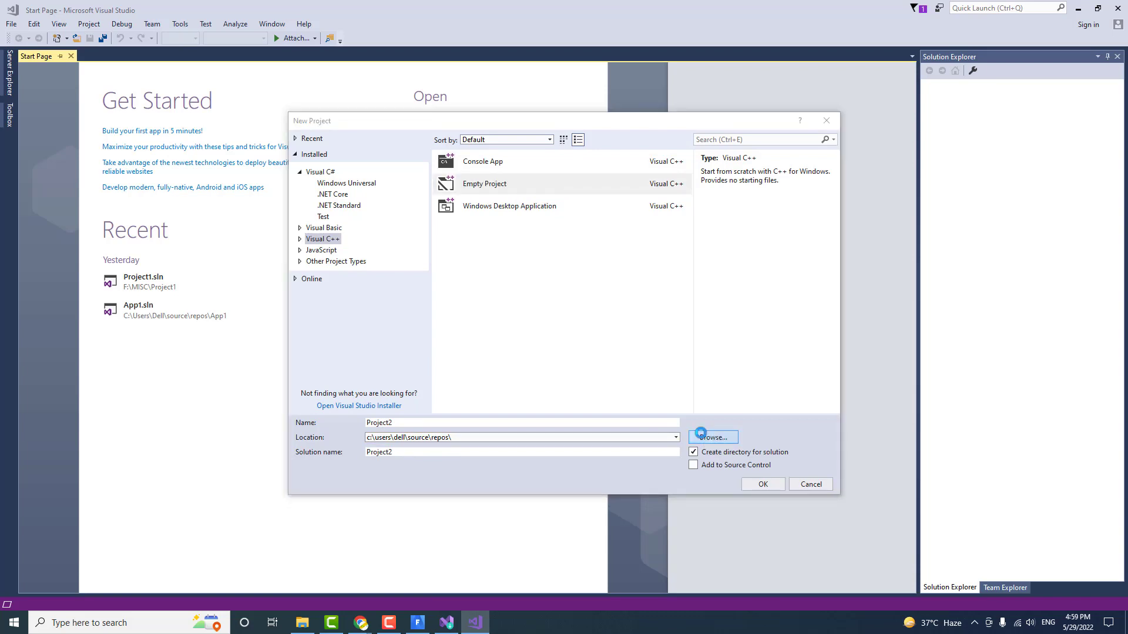
scroll(346, 319, down, 3)
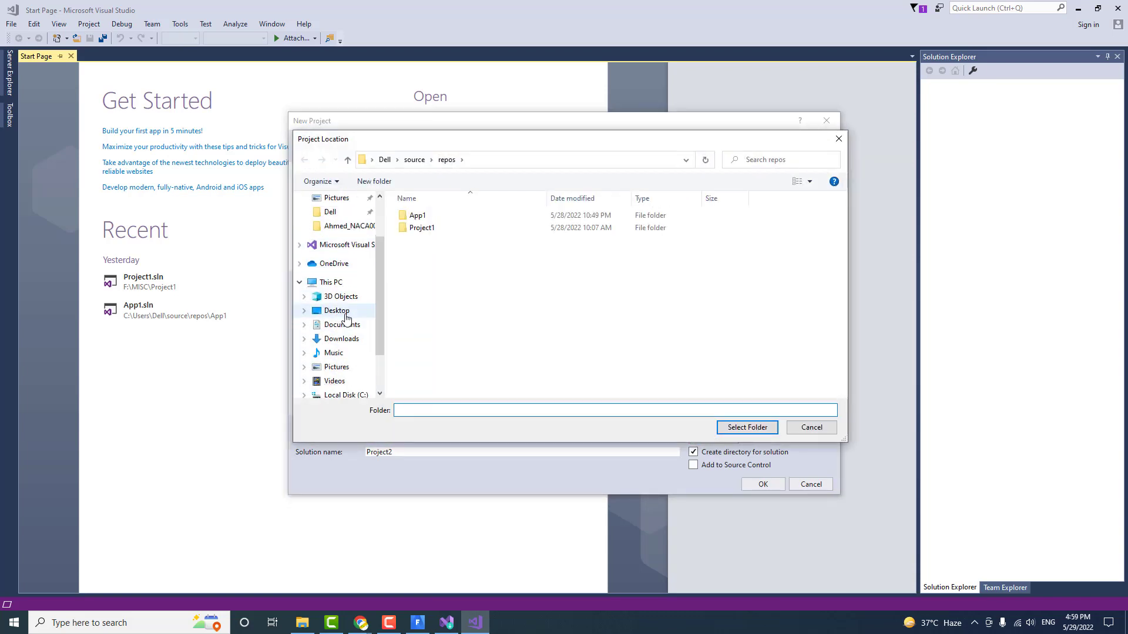
scroll(346, 319, down, 2)
click(345, 361)
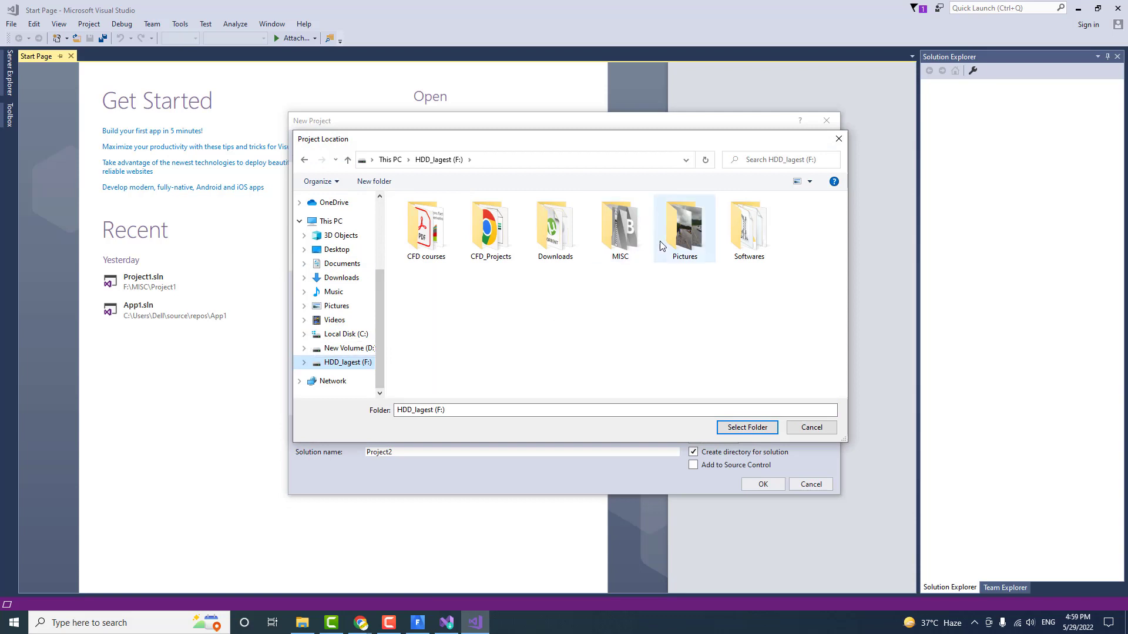
click(621, 238)
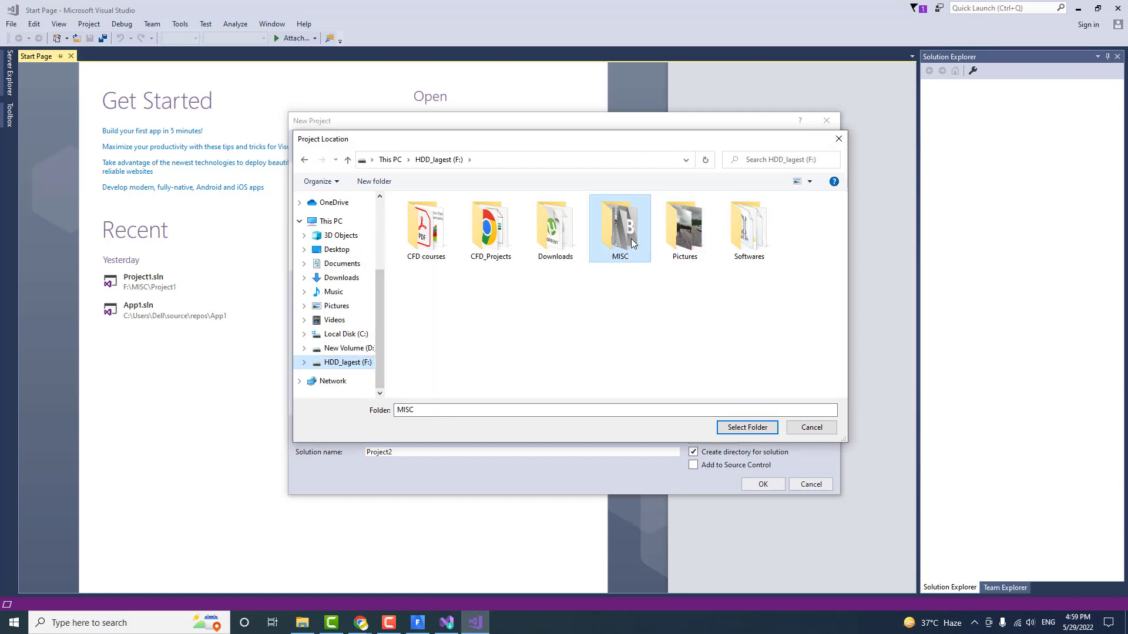
click(741, 428)
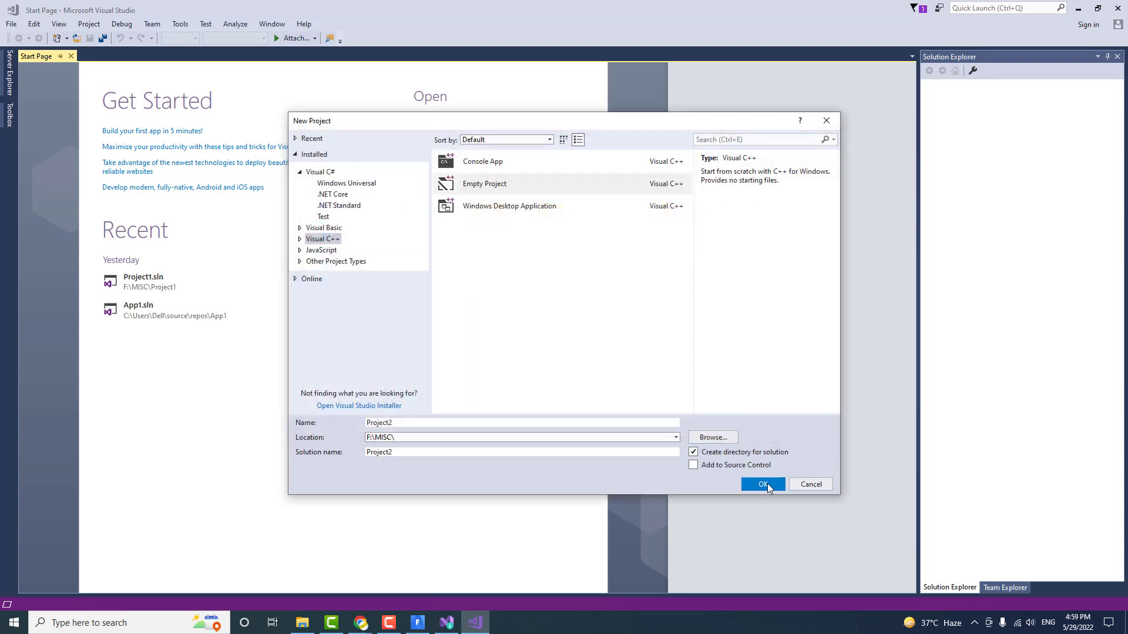
click(731, 452)
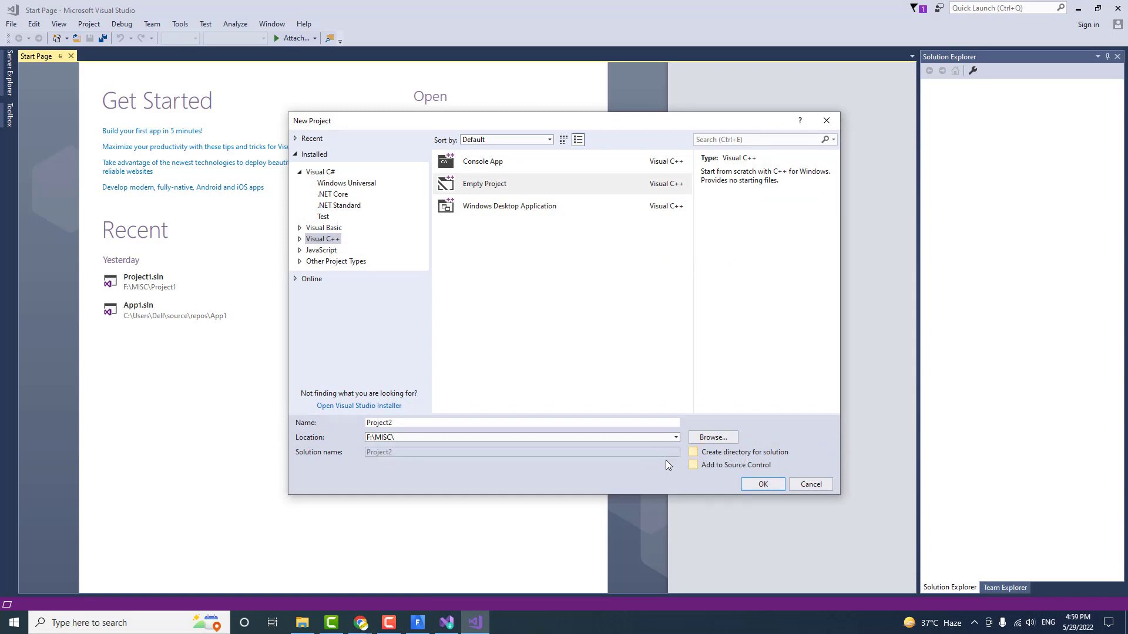
Create Project2 and bring up Add New Item for its Source Files folder
click(758, 485)
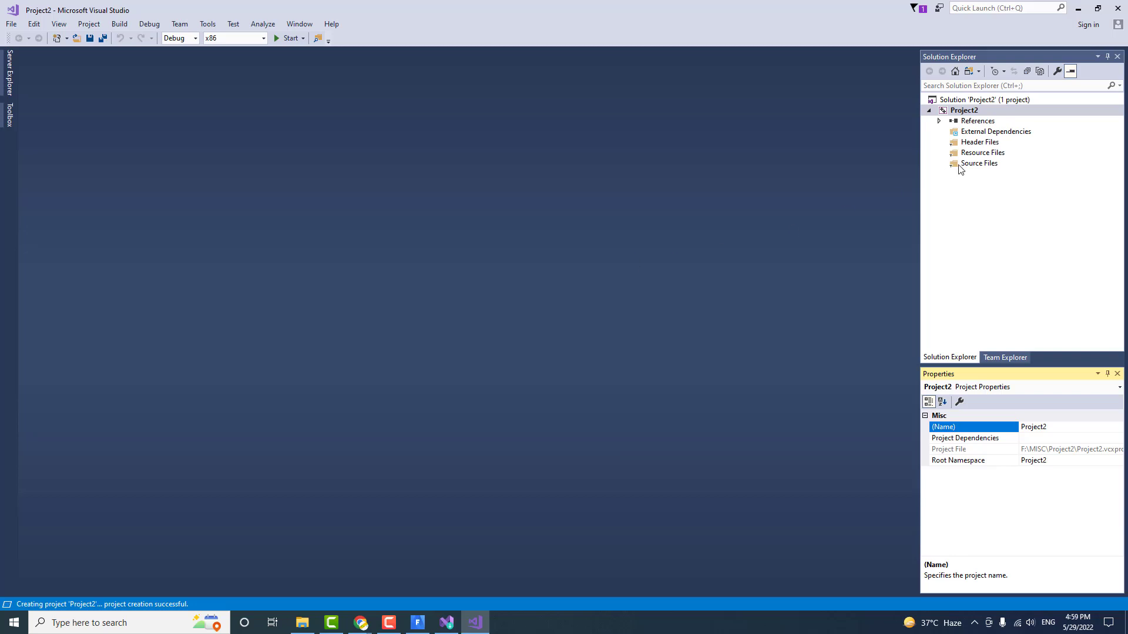
click(973, 164)
right_click(971, 164)
mouse_move(851, 169)
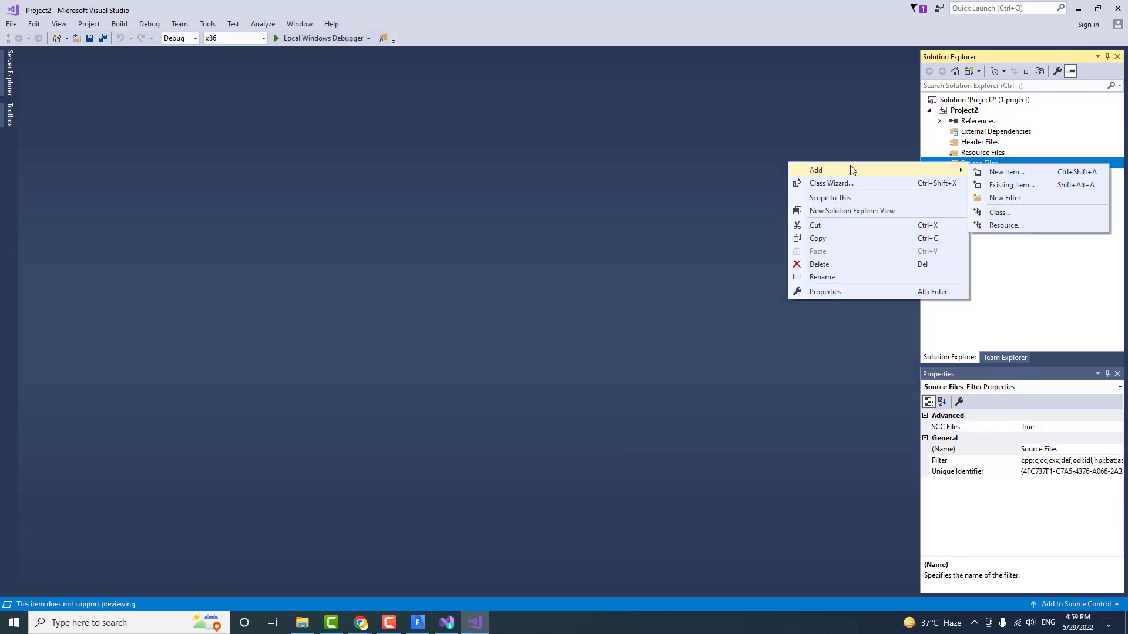
click(987, 172)
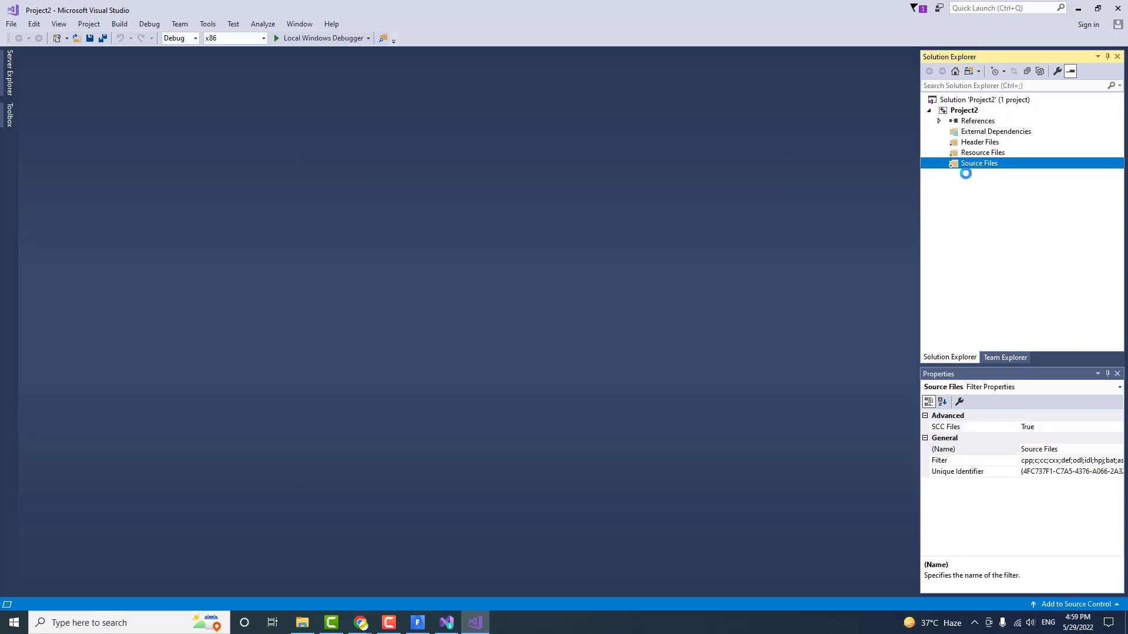
Add a C++ File (.cpp) named helloworld to Source Files
click(484, 163)
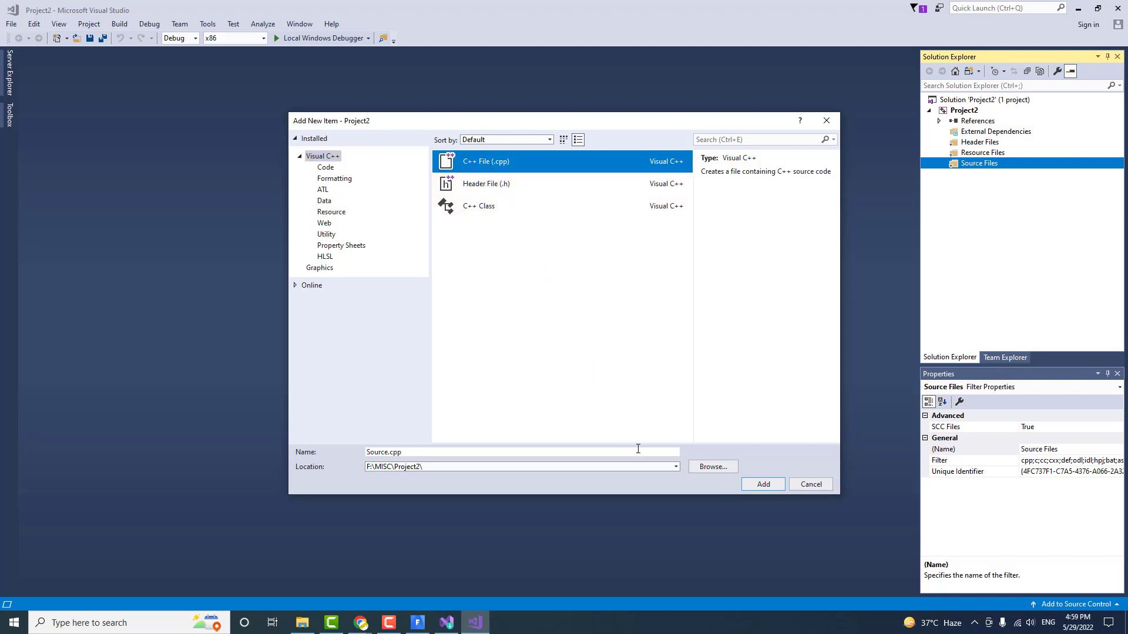
click(760, 484)
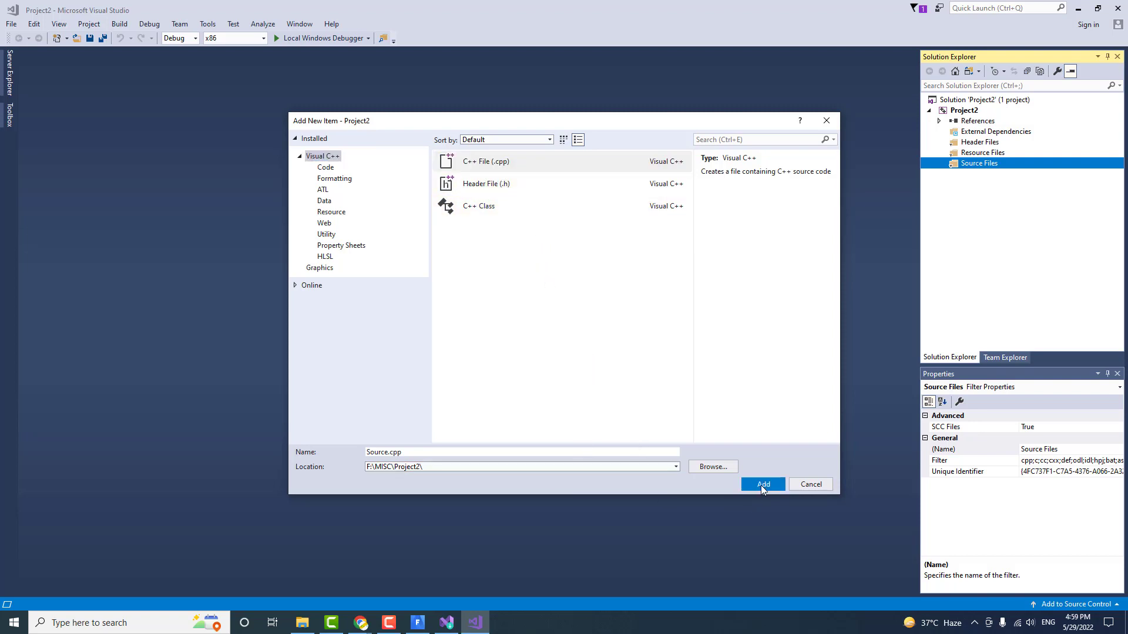
click(388, 453)
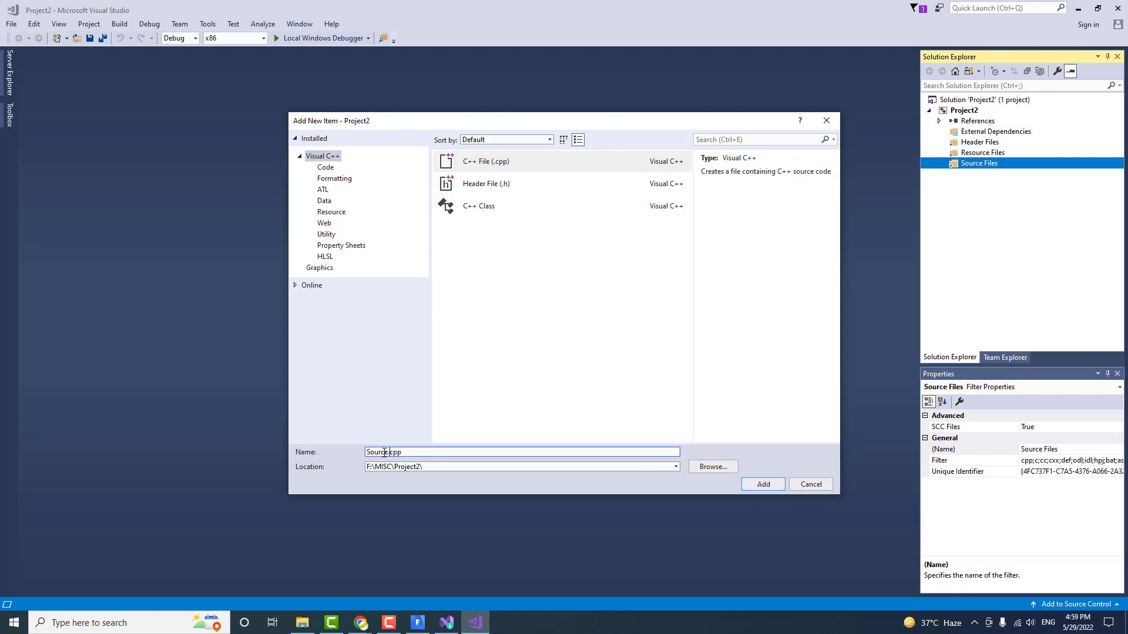
double_click(390, 454)
text(helloworld)
key(Return)
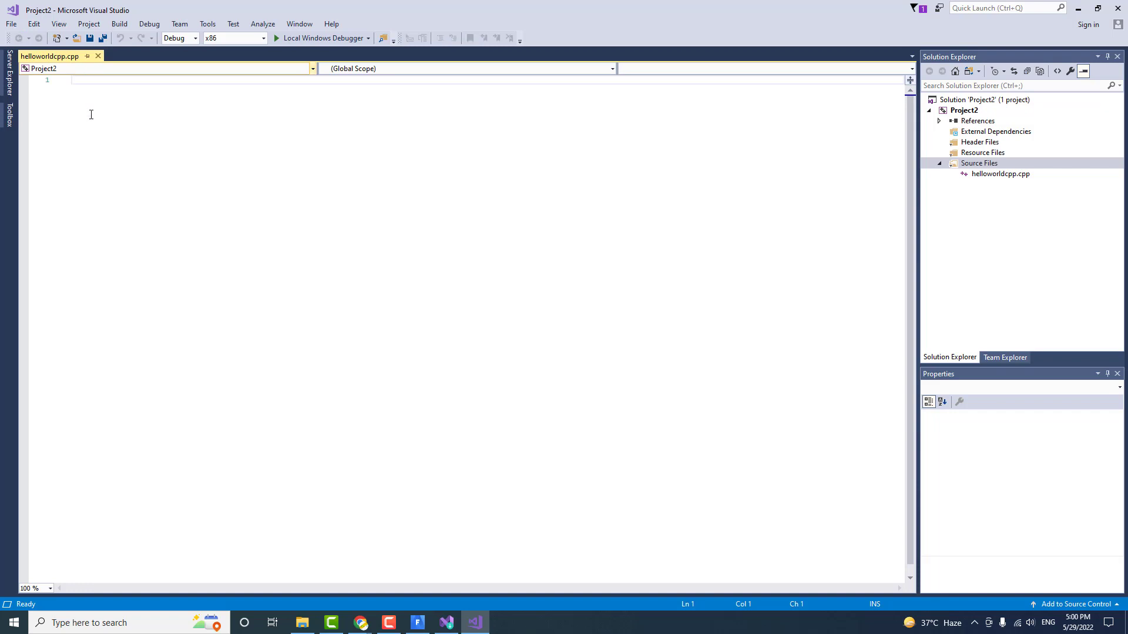
Paste a hello-world program with printf, system pause and return 0 into the file
click(83, 80)
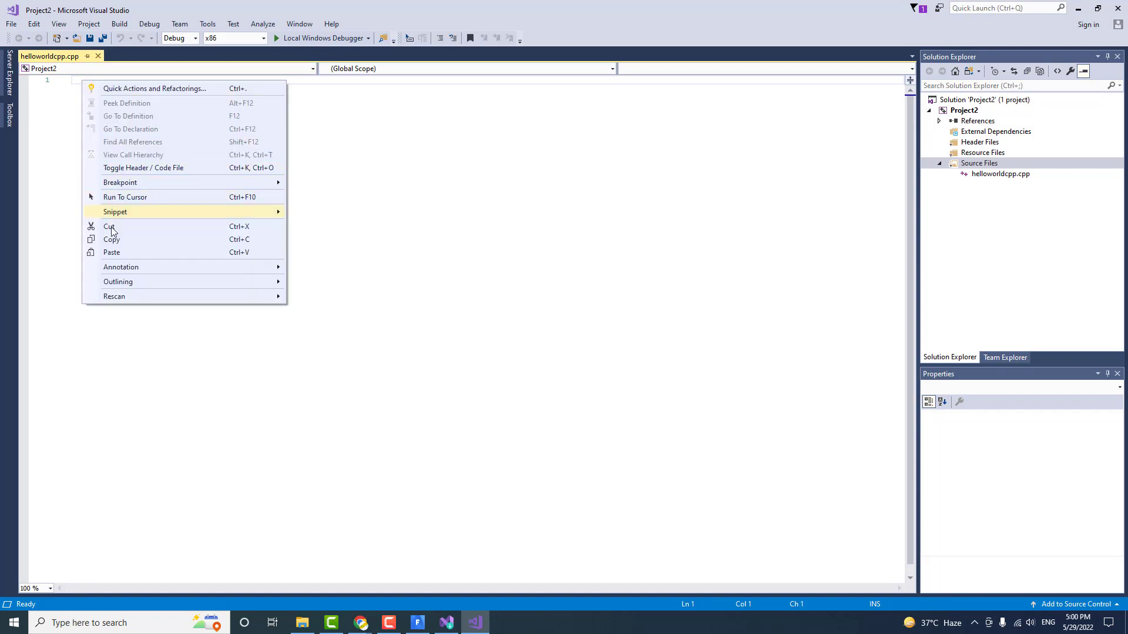
click(118, 256)
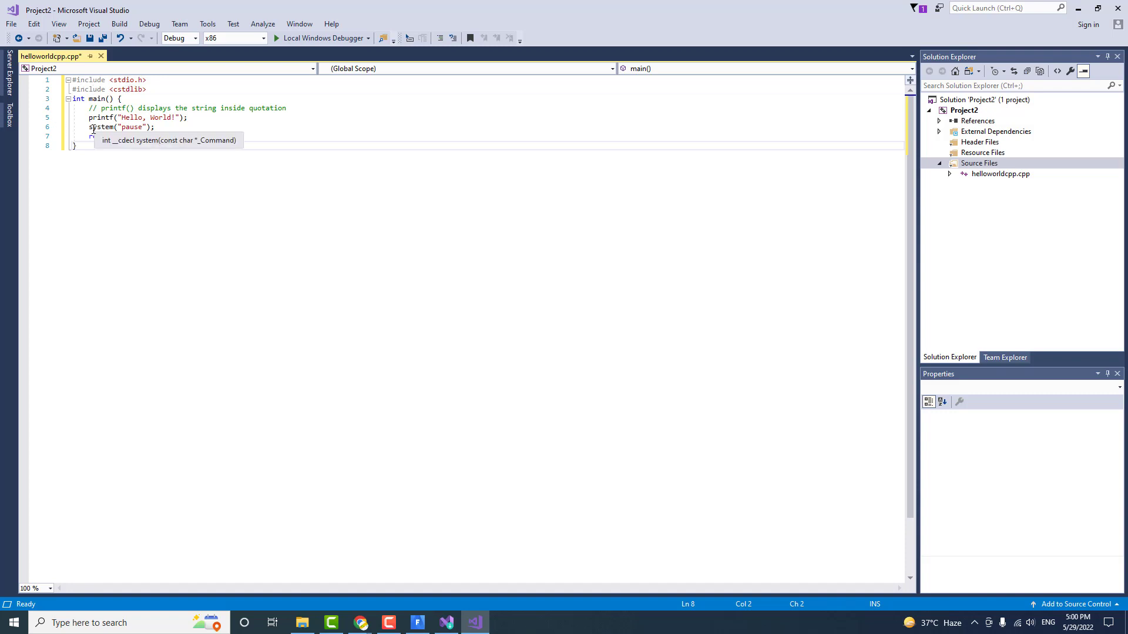
drag(90, 127, 122, 128)
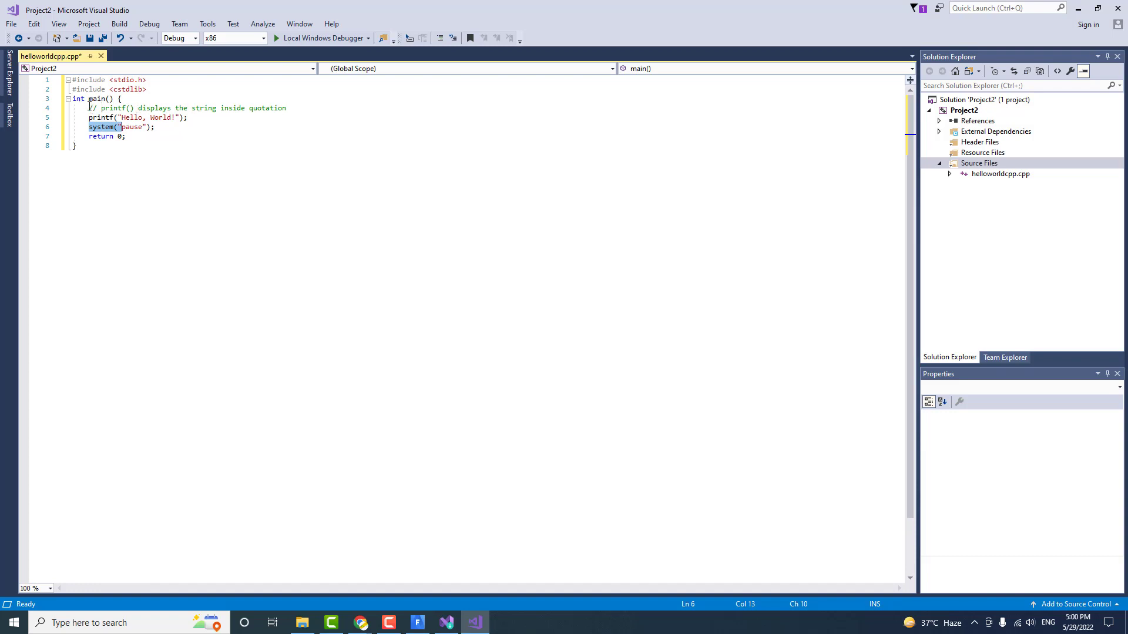
drag(91, 109, 186, 118)
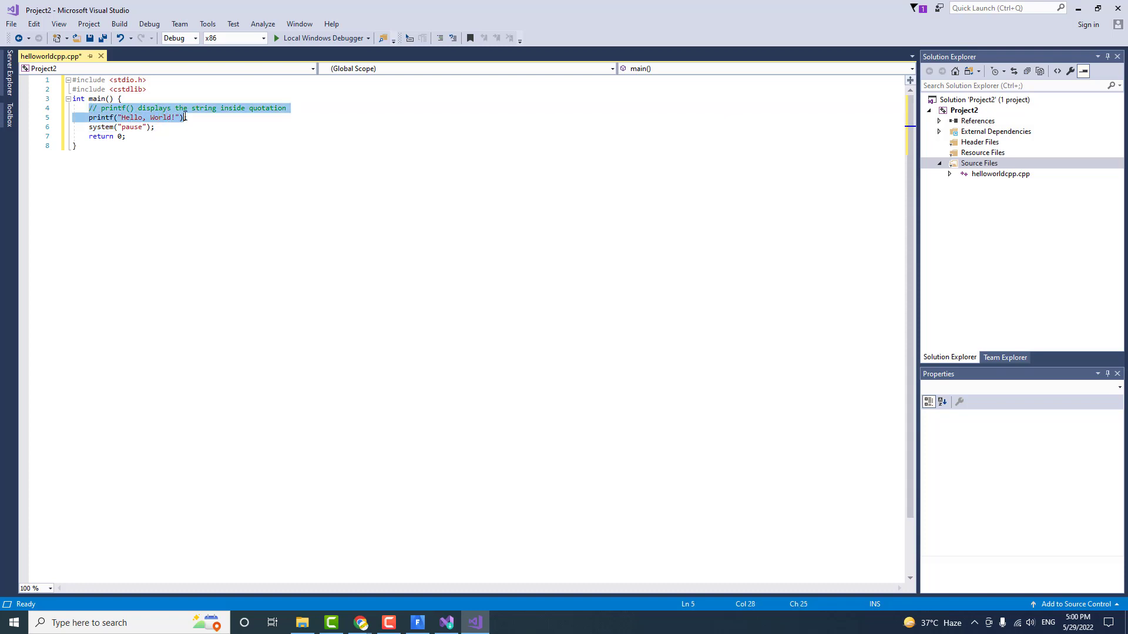
click(89, 137)
shift+click(125, 137)
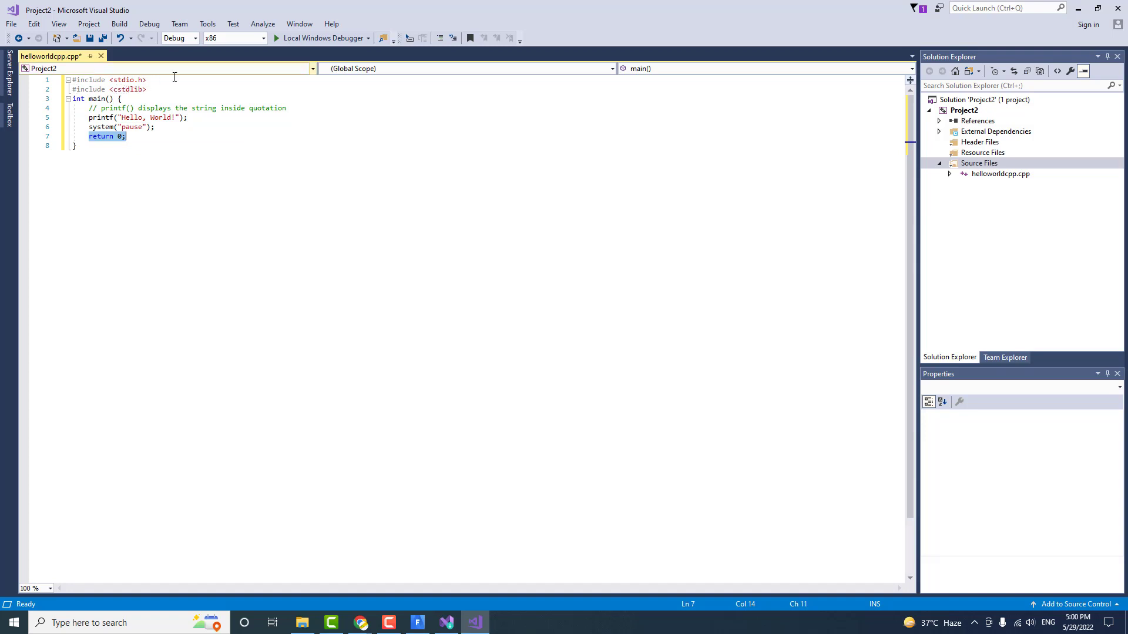
Build and run with Local Windows Debugger so the console shows Hello, World!
click(318, 39)
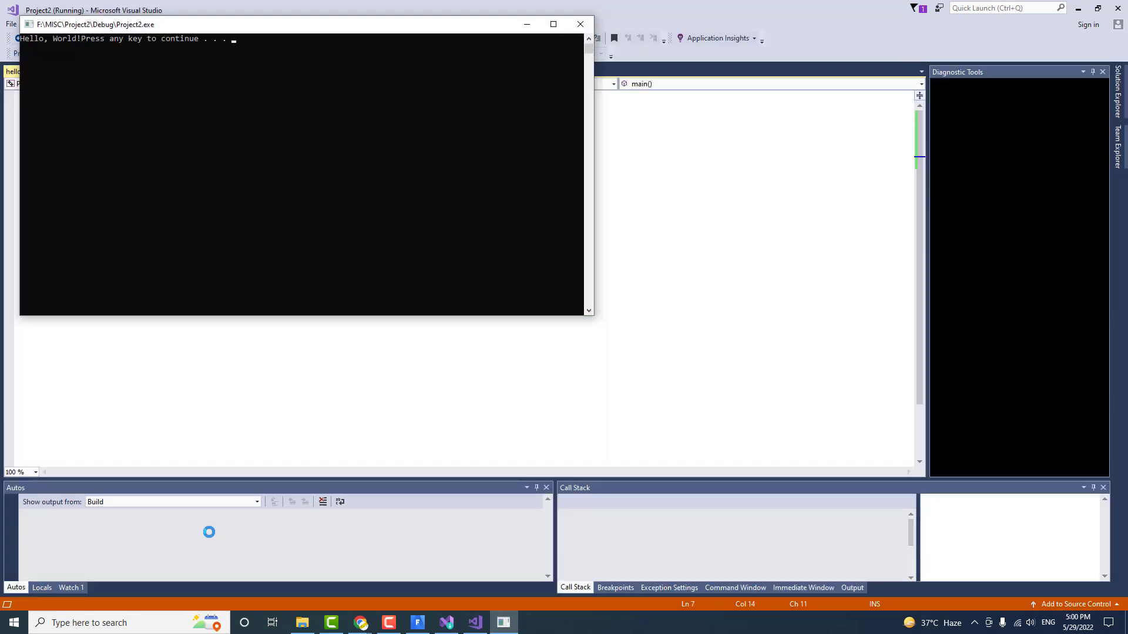
click(205, 171)
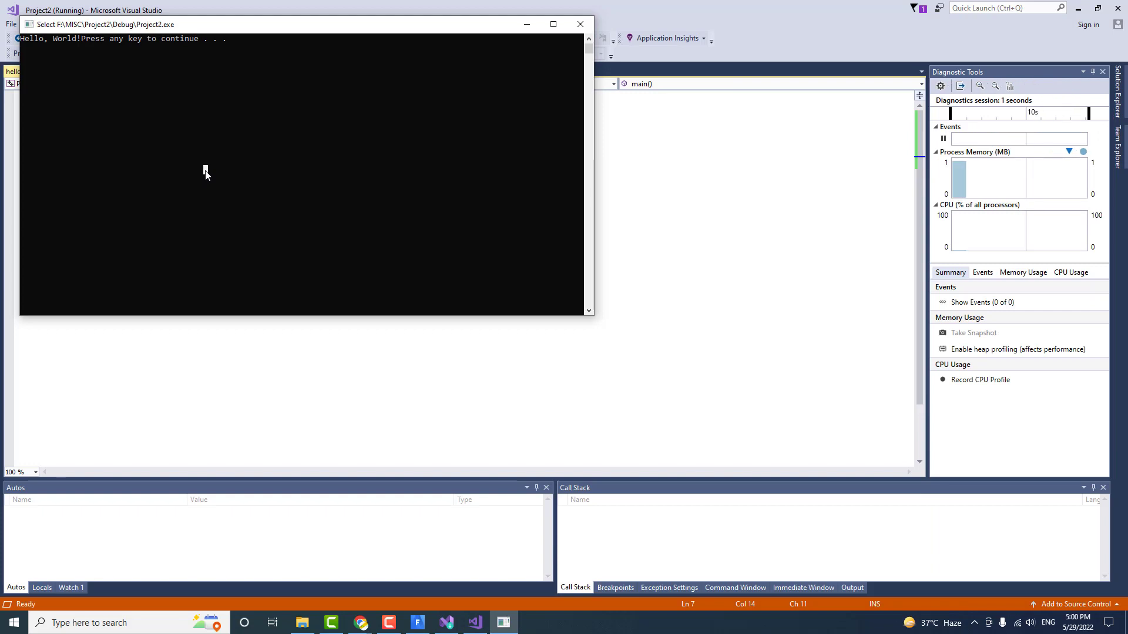
right_click(206, 171)
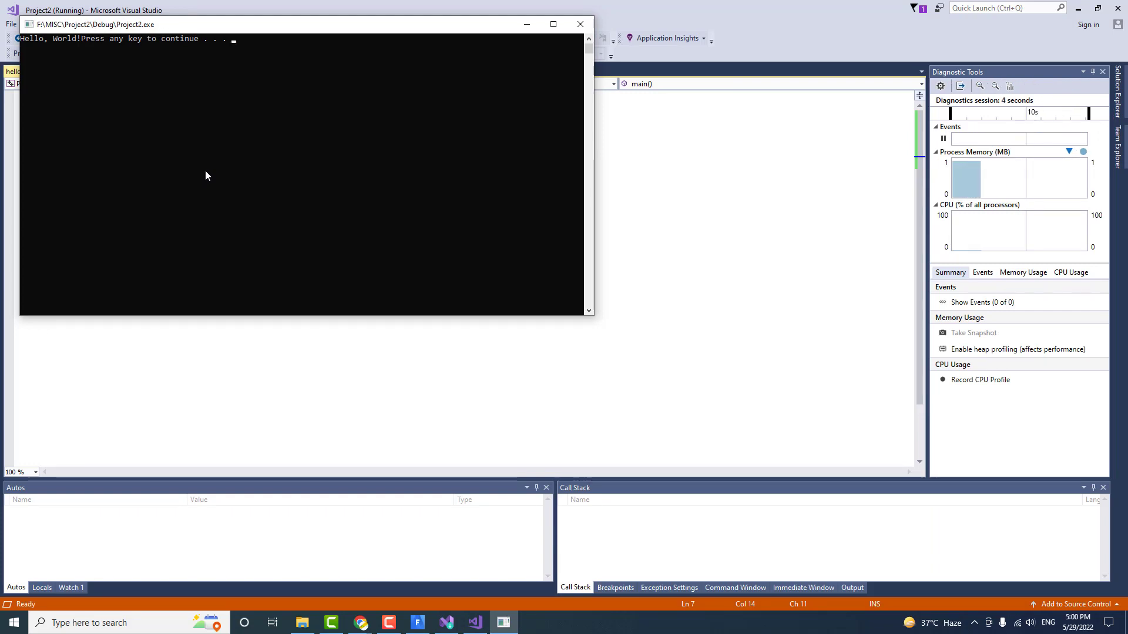
Close the Compiled UDFs dialog and quit Fluent, discarding the unsaved case
click(411, 630)
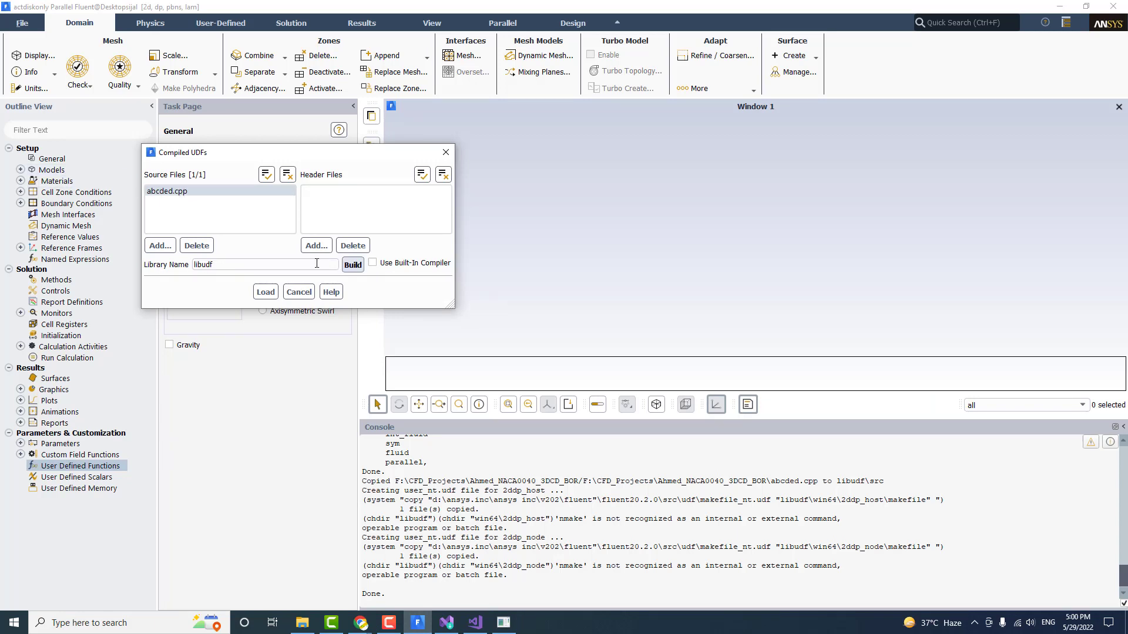
click(298, 292)
click(1115, 6)
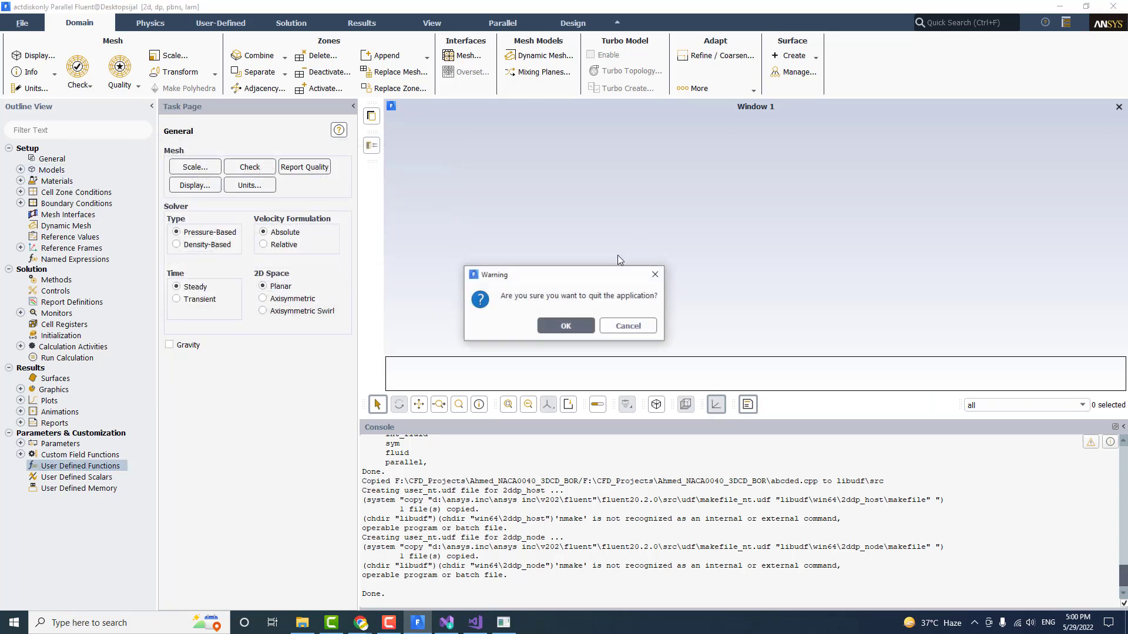
click(555, 327)
click(556, 330)
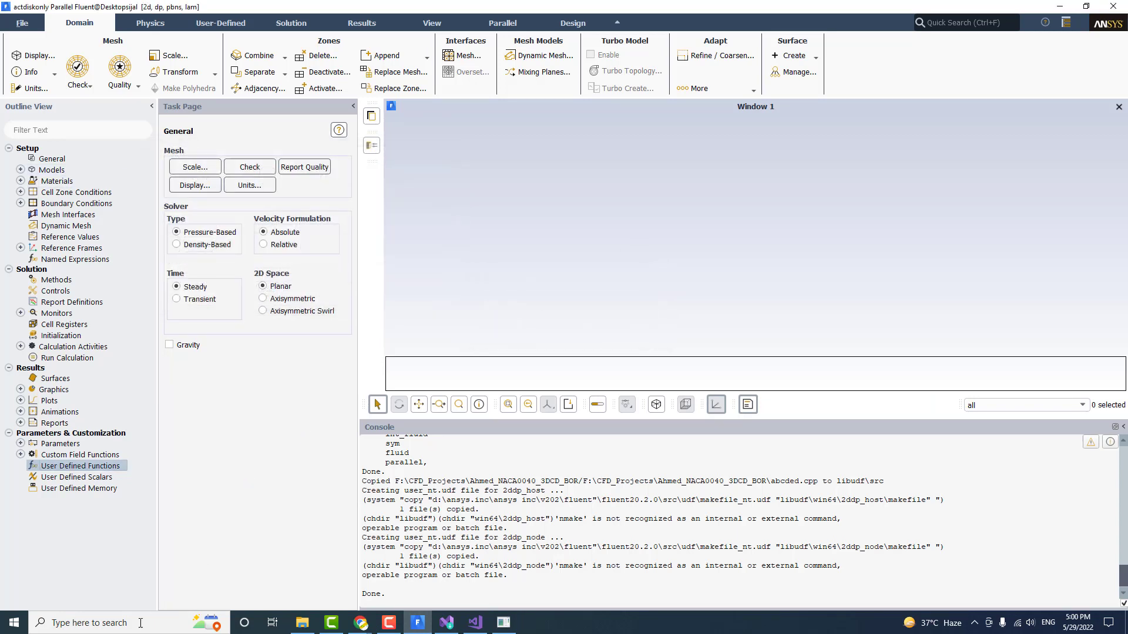
Launch Fluent 2020 R2 from Start, close the debug console, and choose recent case actdiskonly.cas
click(123, 623)
text(fluent)
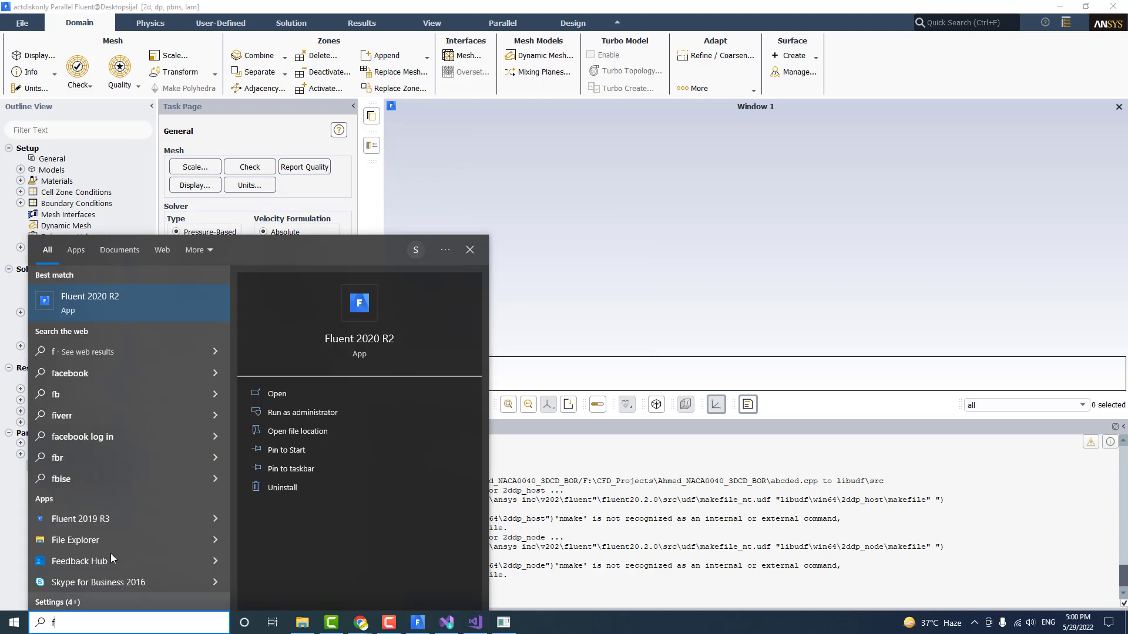
click(92, 298)
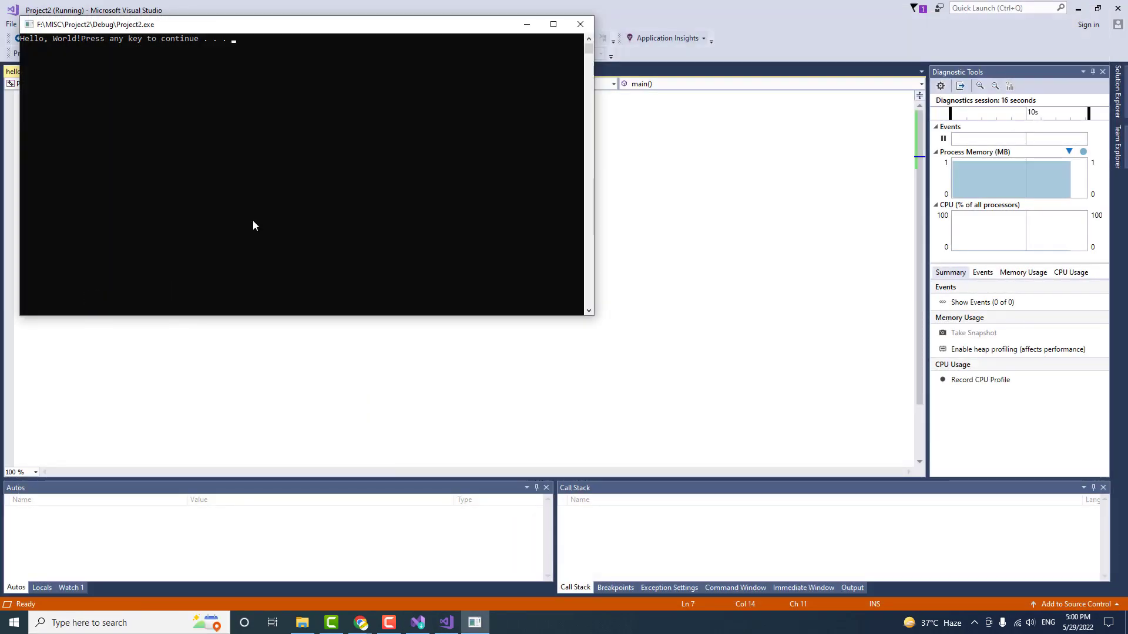
click(297, 146)
key(Return)
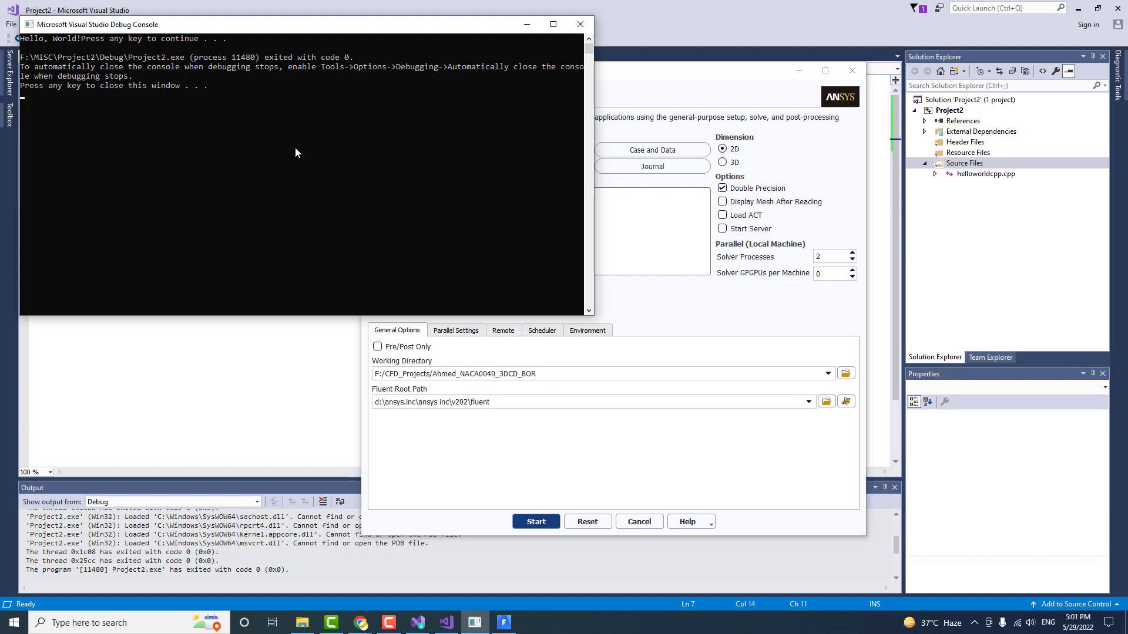
key(Return)
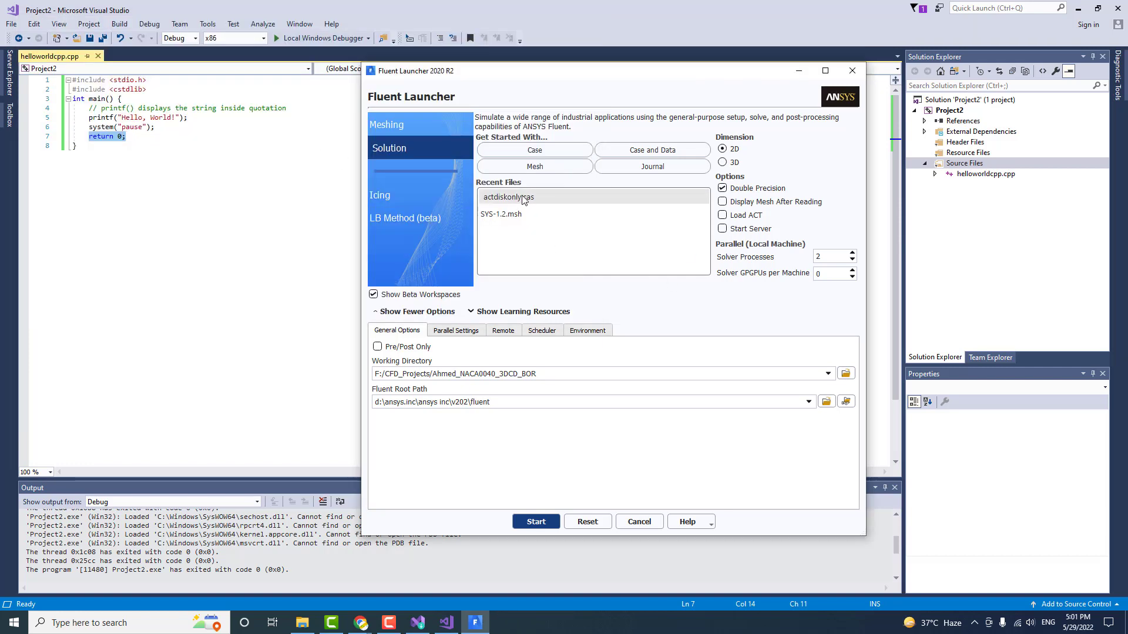
click(521, 198)
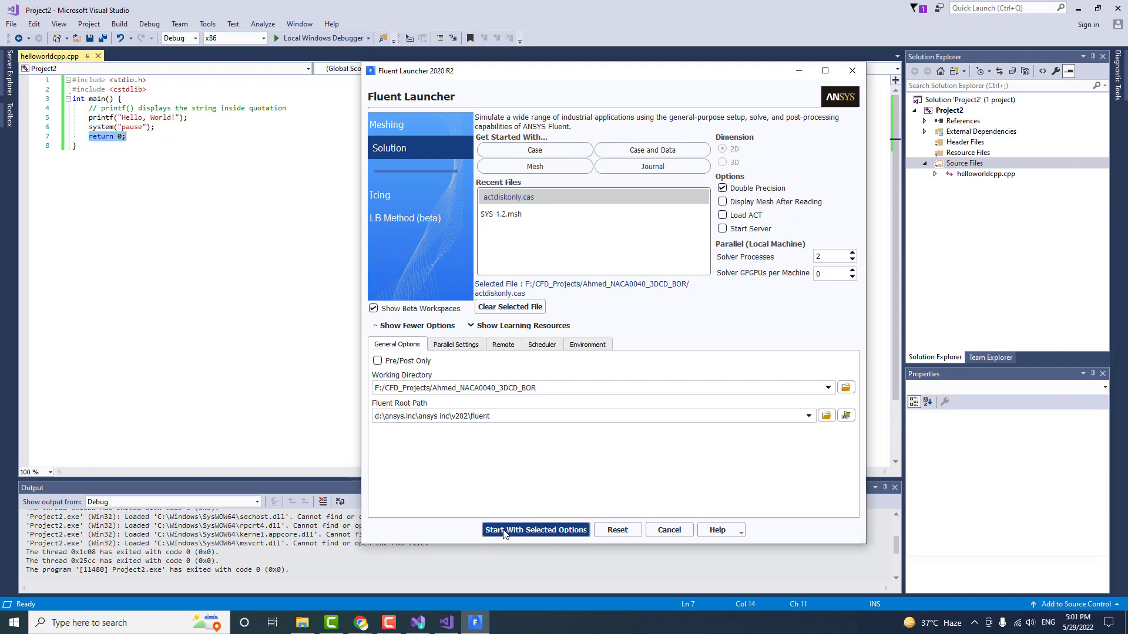
Start Fluent with the selected options to load actdiskonly.cas in parallel
click(533, 531)
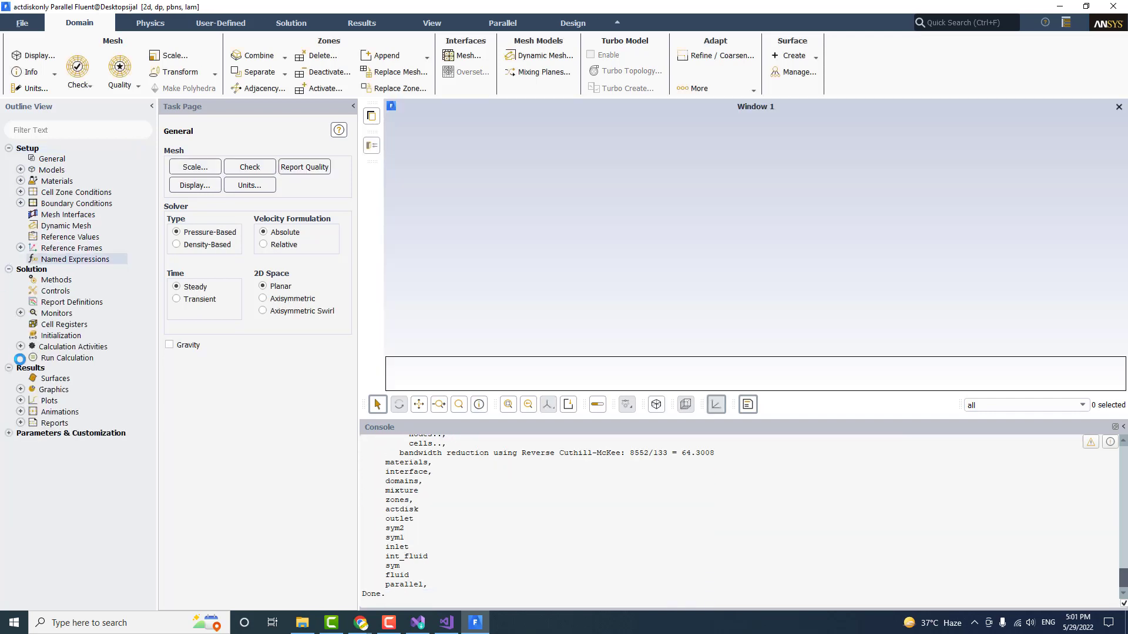
Unload libudf in the UDF Library Manager, then bring up the Compiled UDFs settings
click(9, 433)
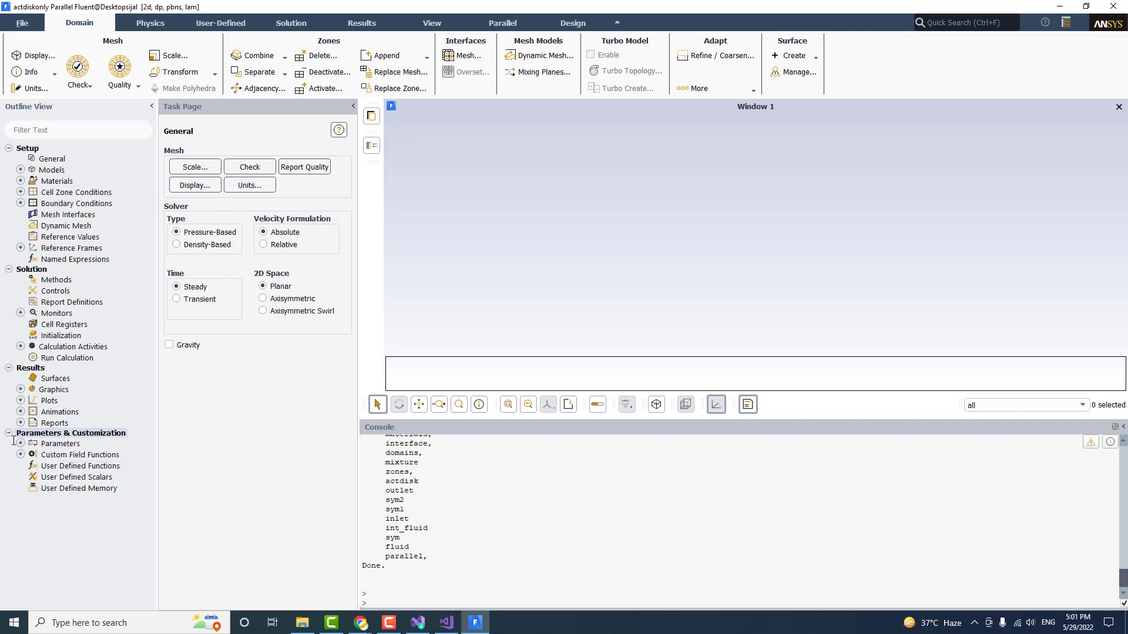
right_click(66, 467)
click(87, 502)
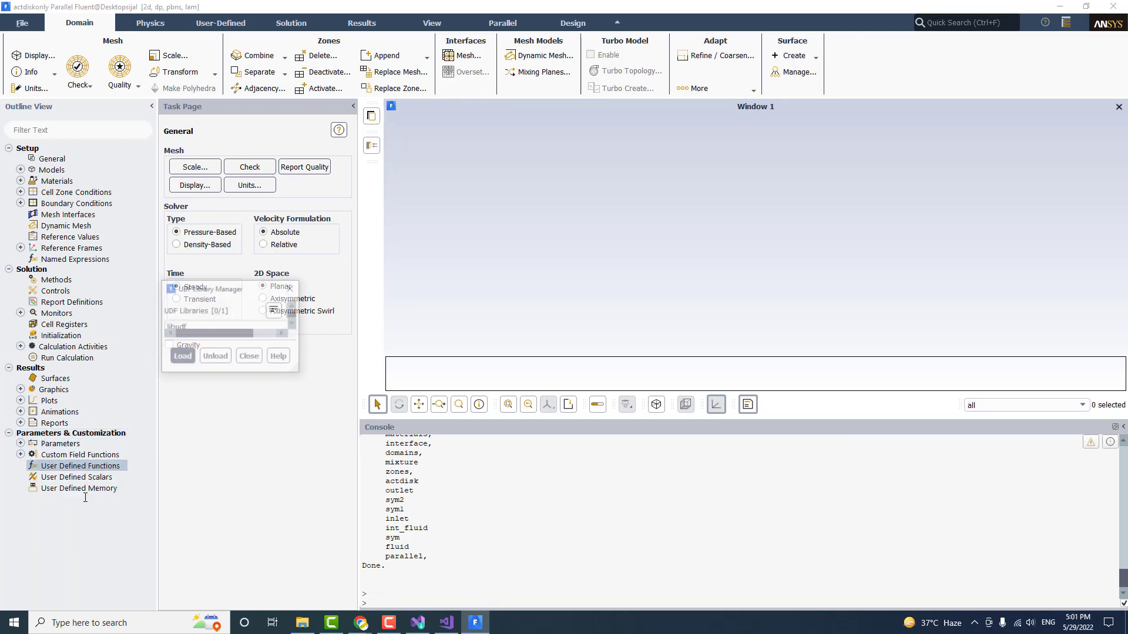
click(176, 328)
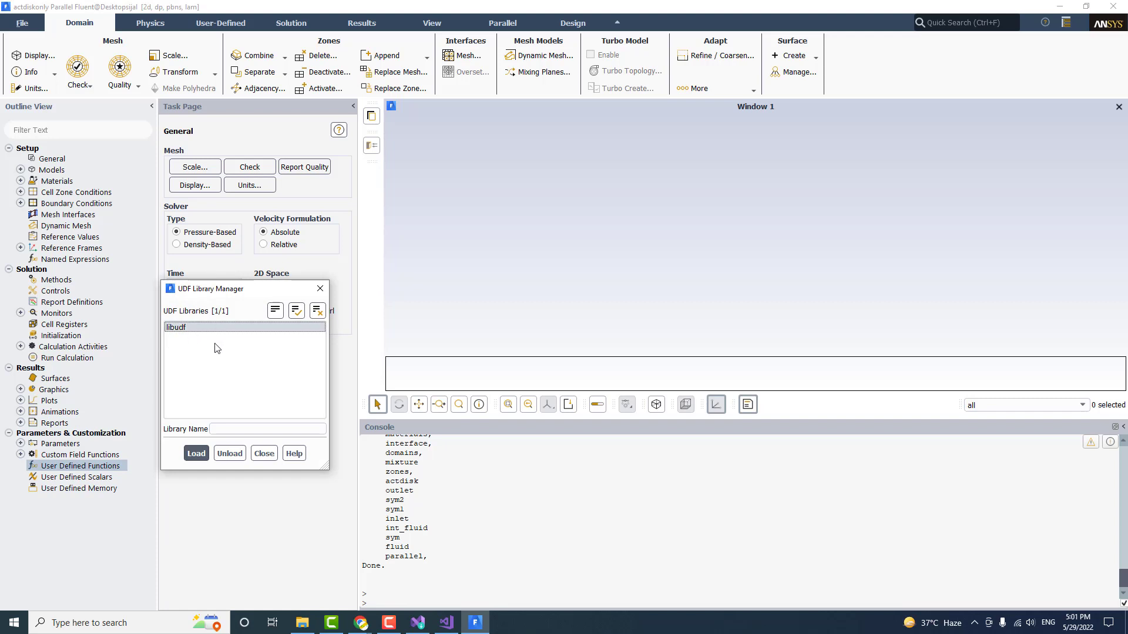
click(230, 456)
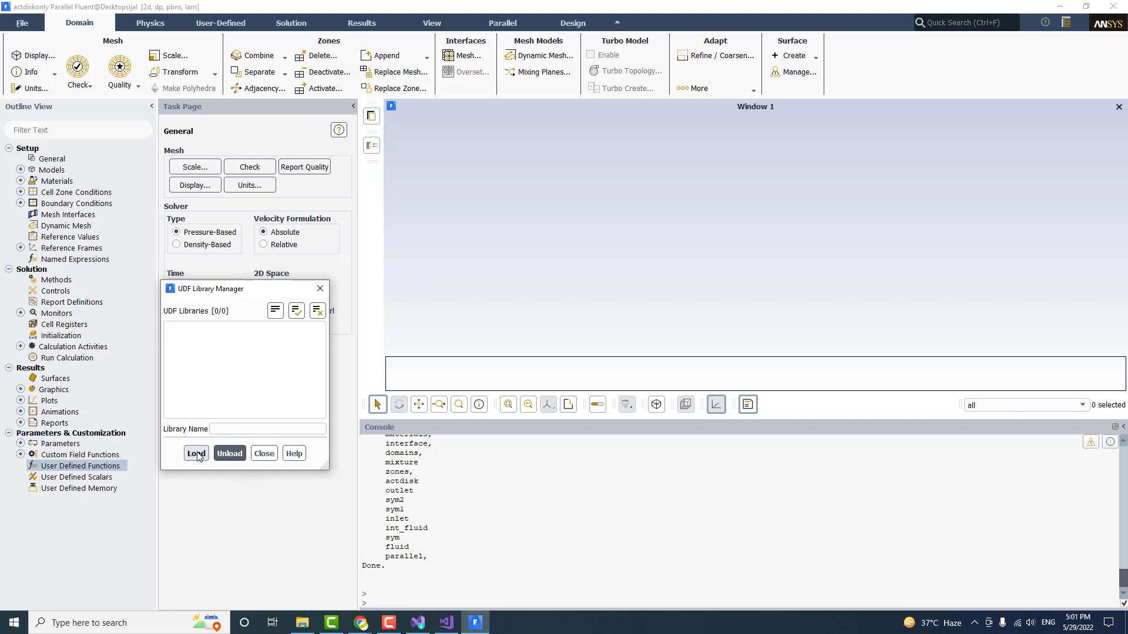
click(264, 453)
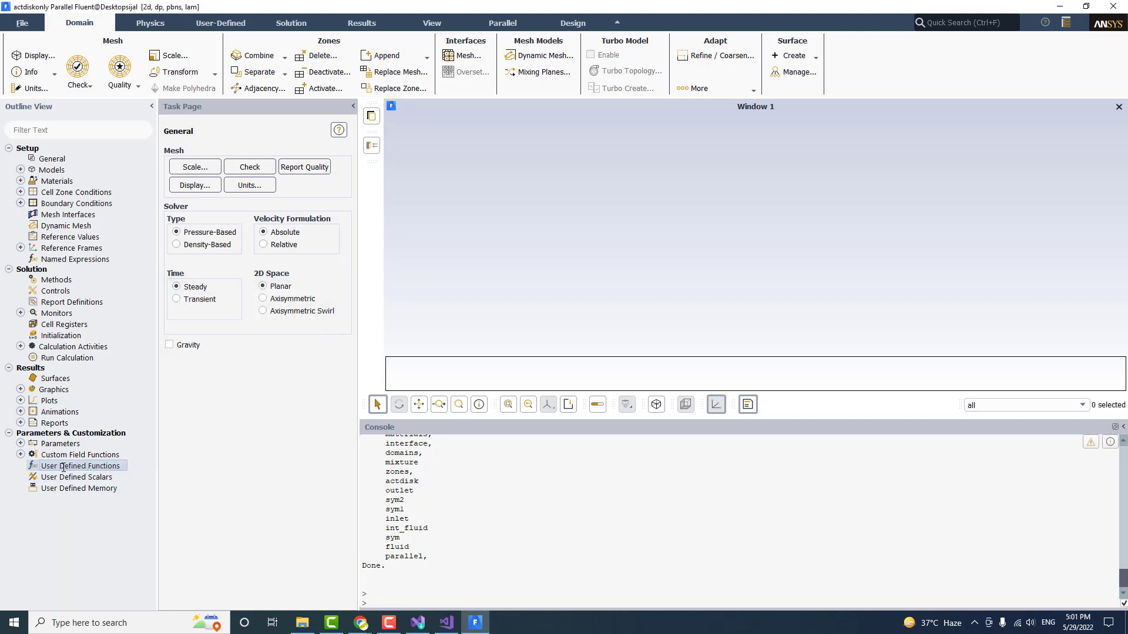
right_click(63, 468)
click(82, 492)
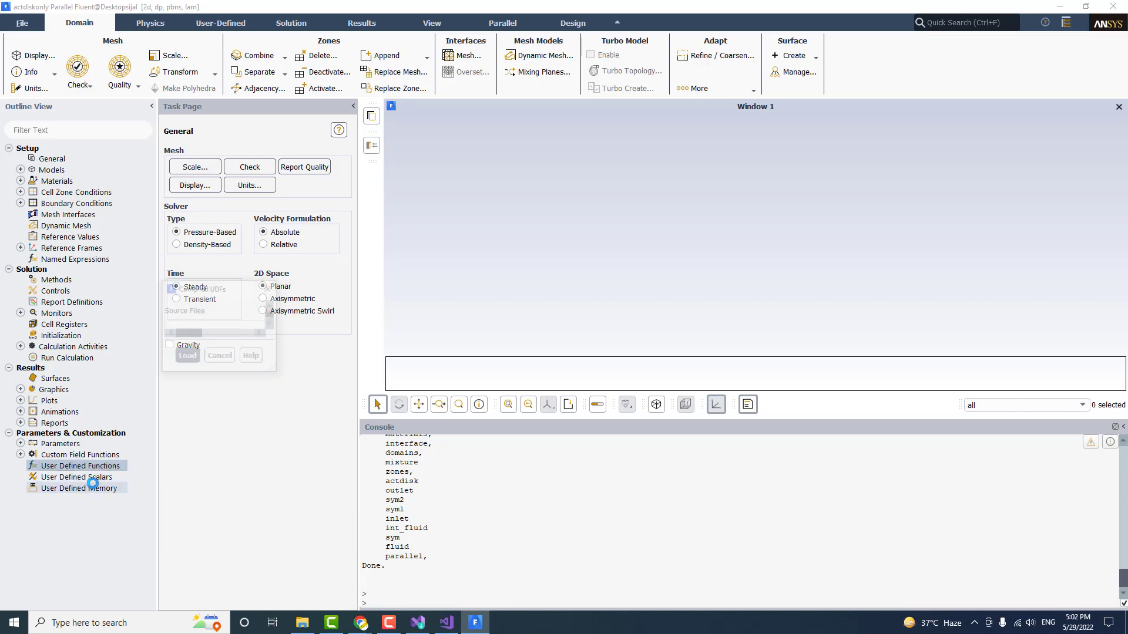
Delete the old libudf folder and add abcded.cpp as the source file
click(178, 382)
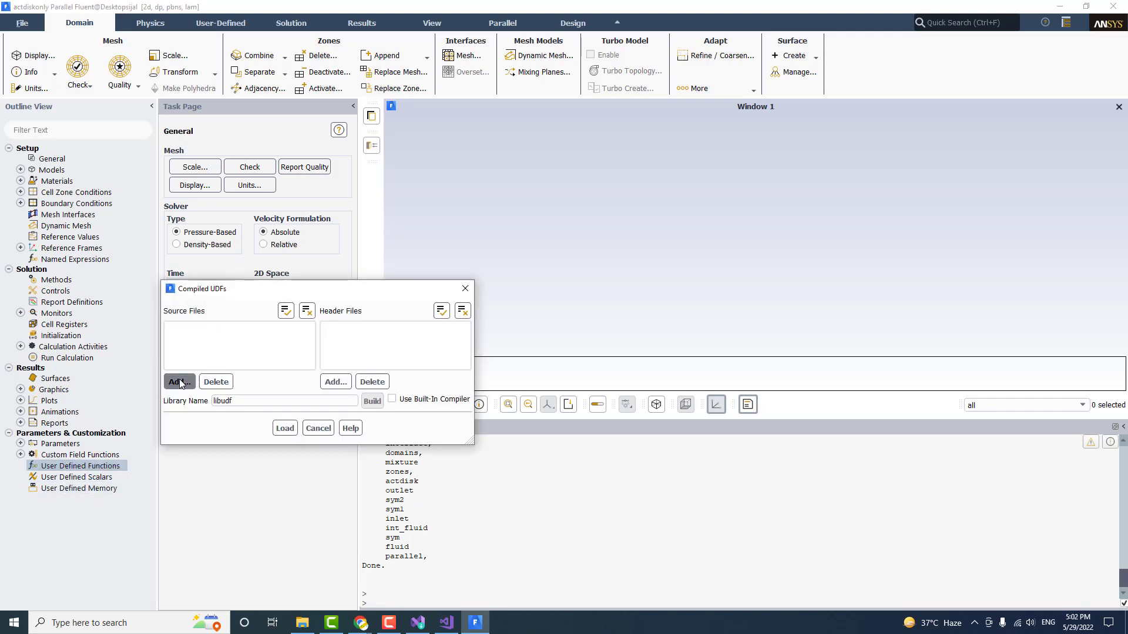
click(465, 232)
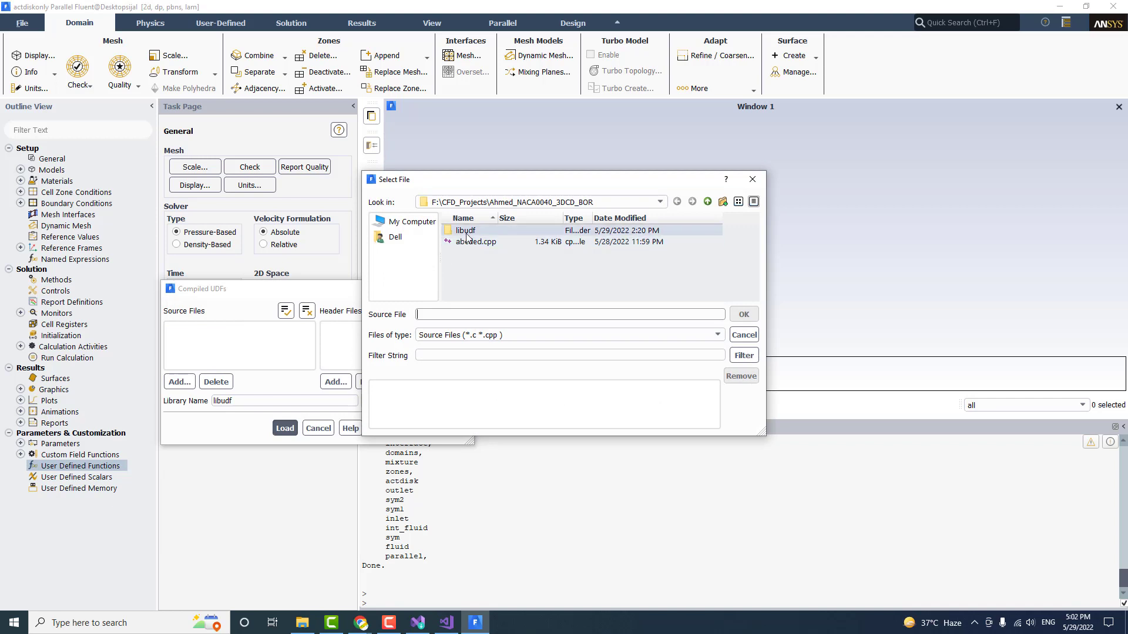
key(Delete)
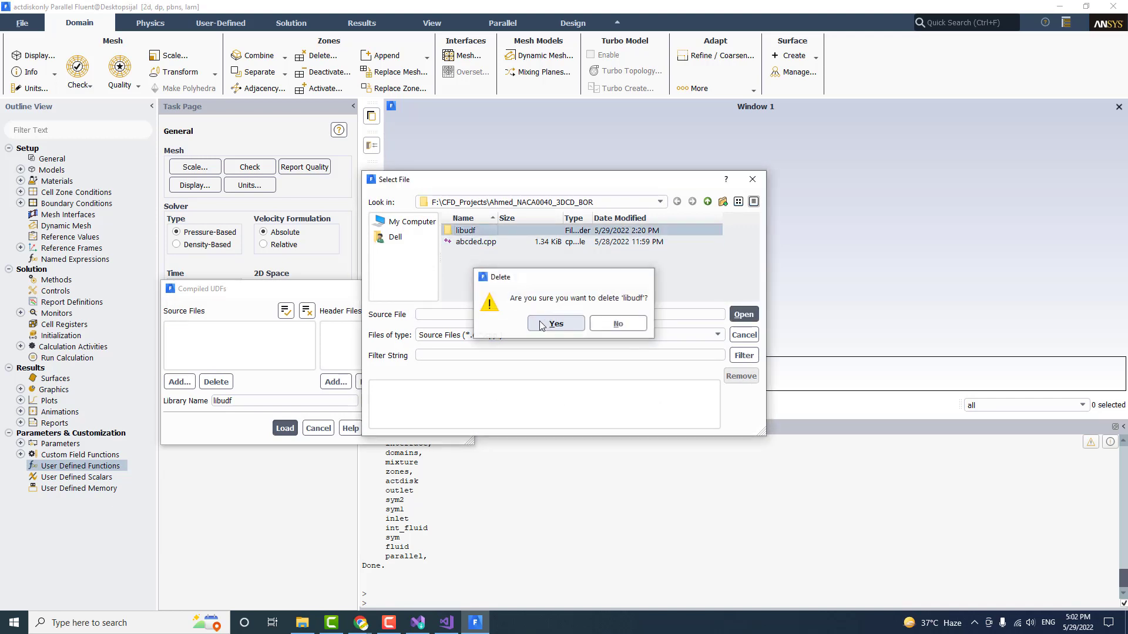
click(555, 325)
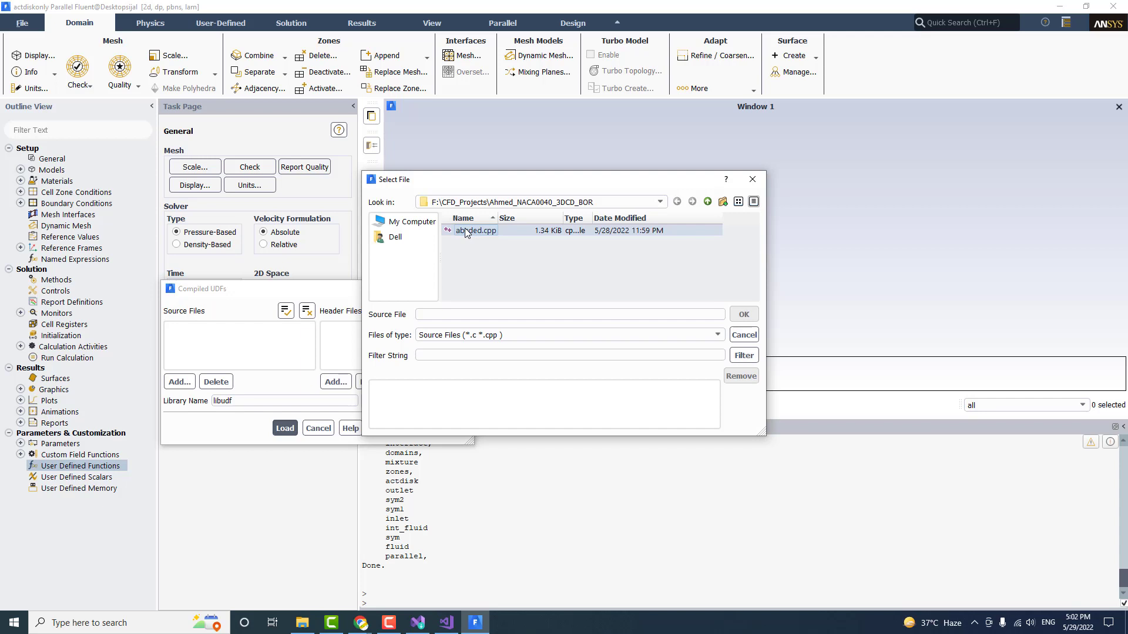
double_click(465, 232)
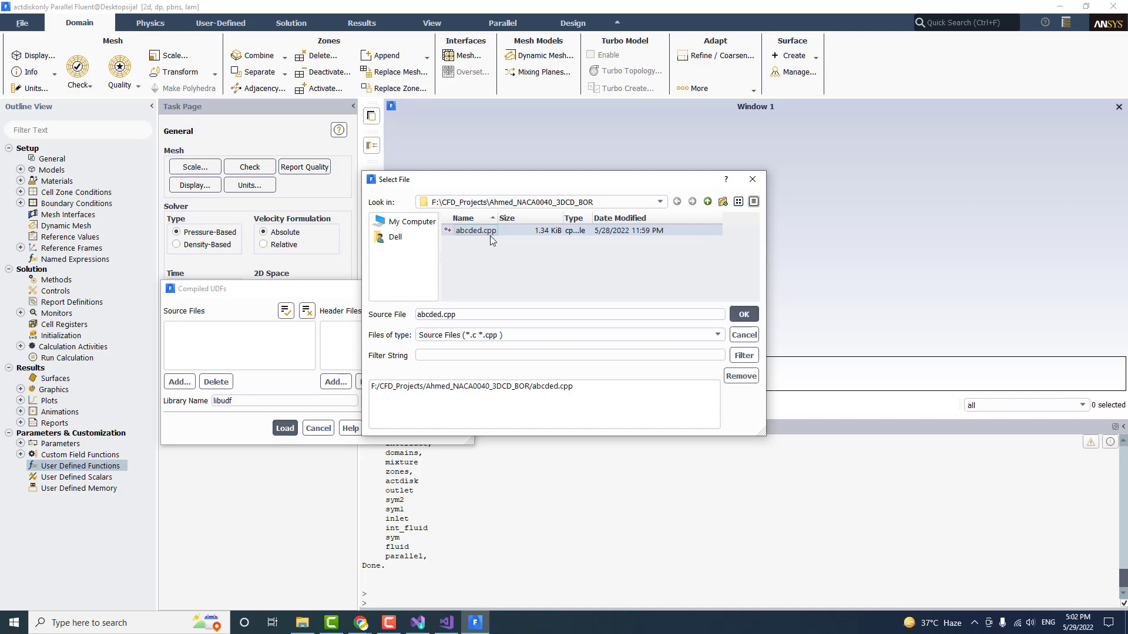
click(744, 314)
click(207, 332)
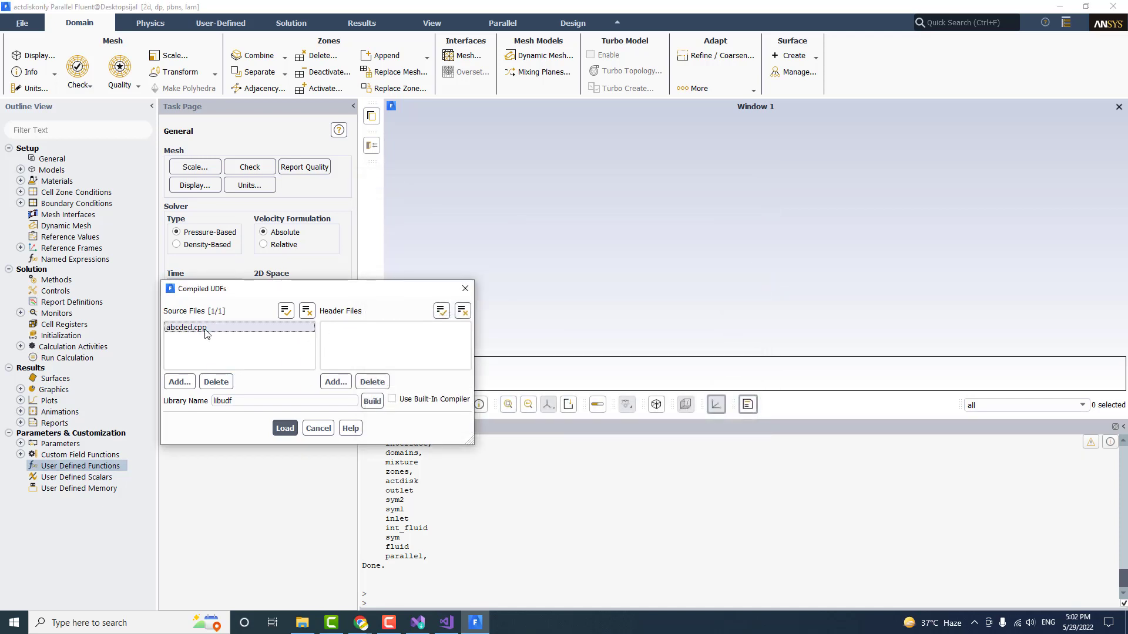
Build libudf from abcded.cpp twice, confirming each prompt, then cancel without loading
click(370, 403)
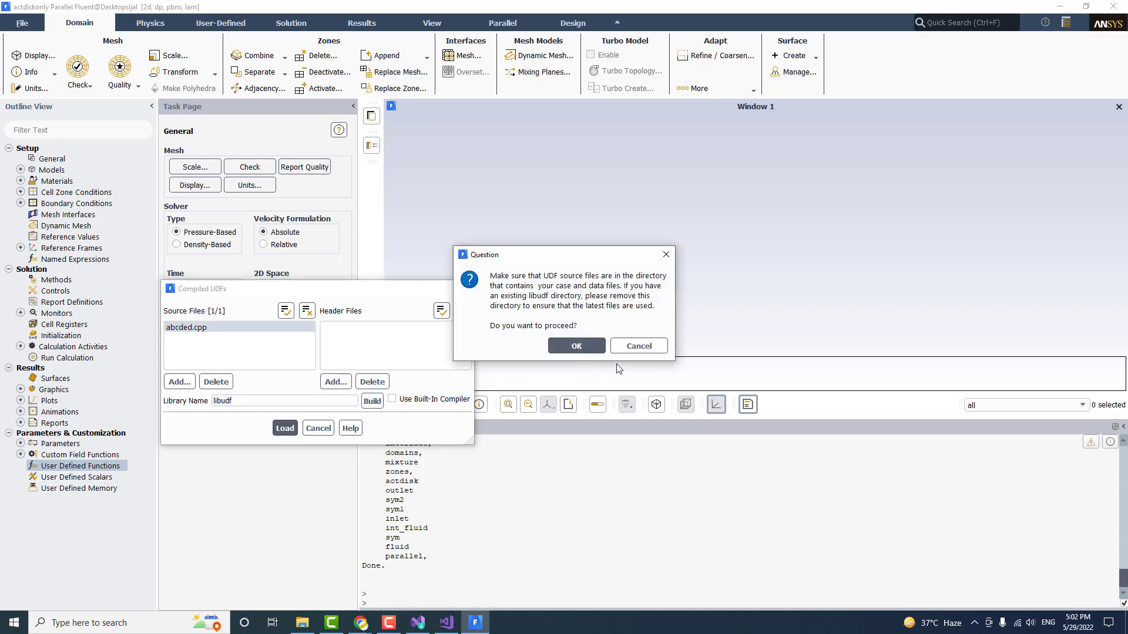
click(575, 345)
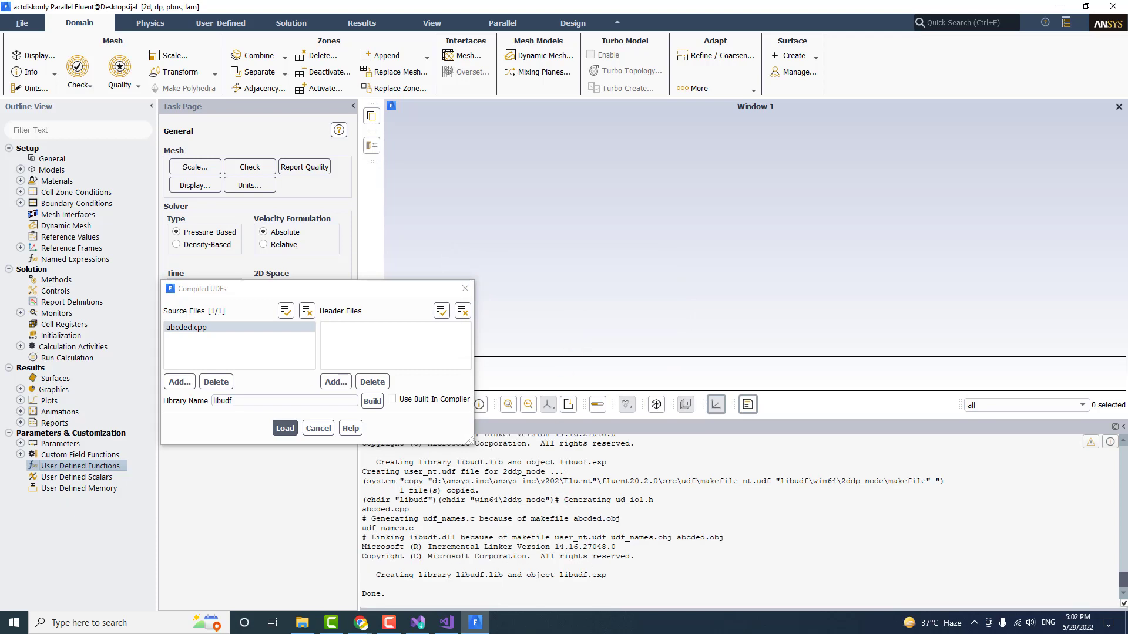
click(370, 402)
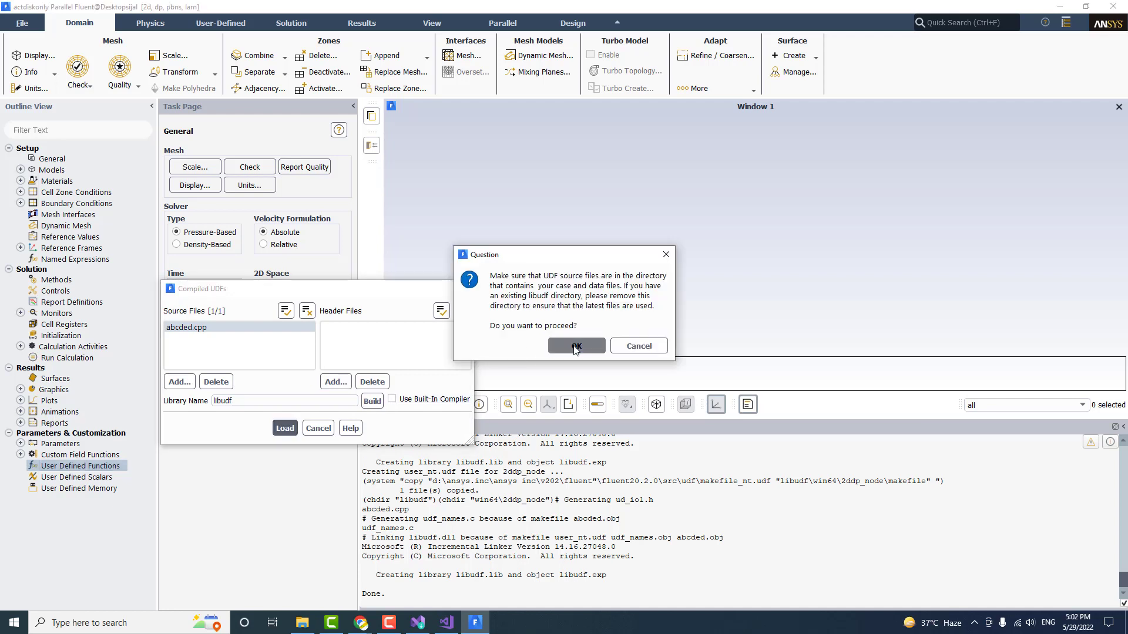
click(576, 348)
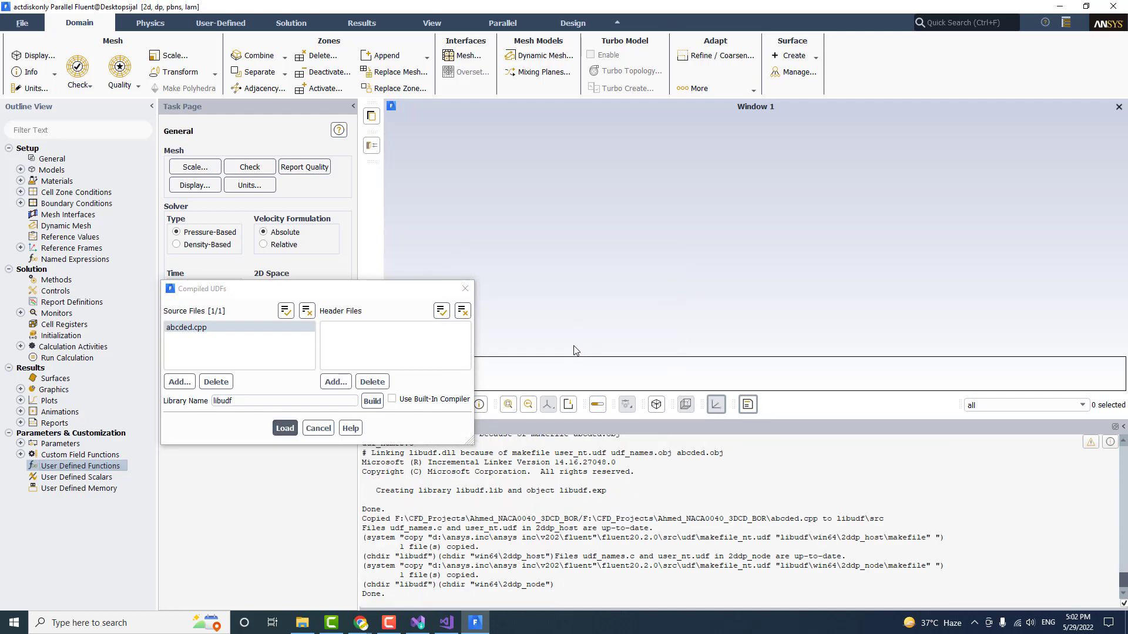
click(318, 429)
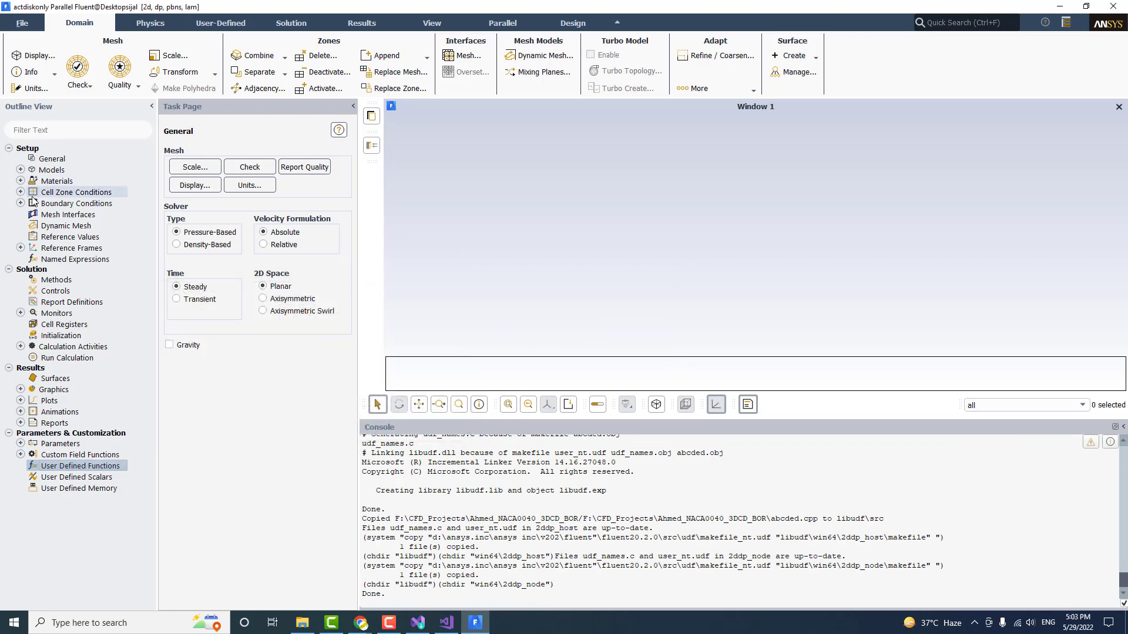
Give the actdisk fan zone a pressure-jump profile of udf actdisk::libudf and apply it
click(64, 206)
double_click(63, 205)
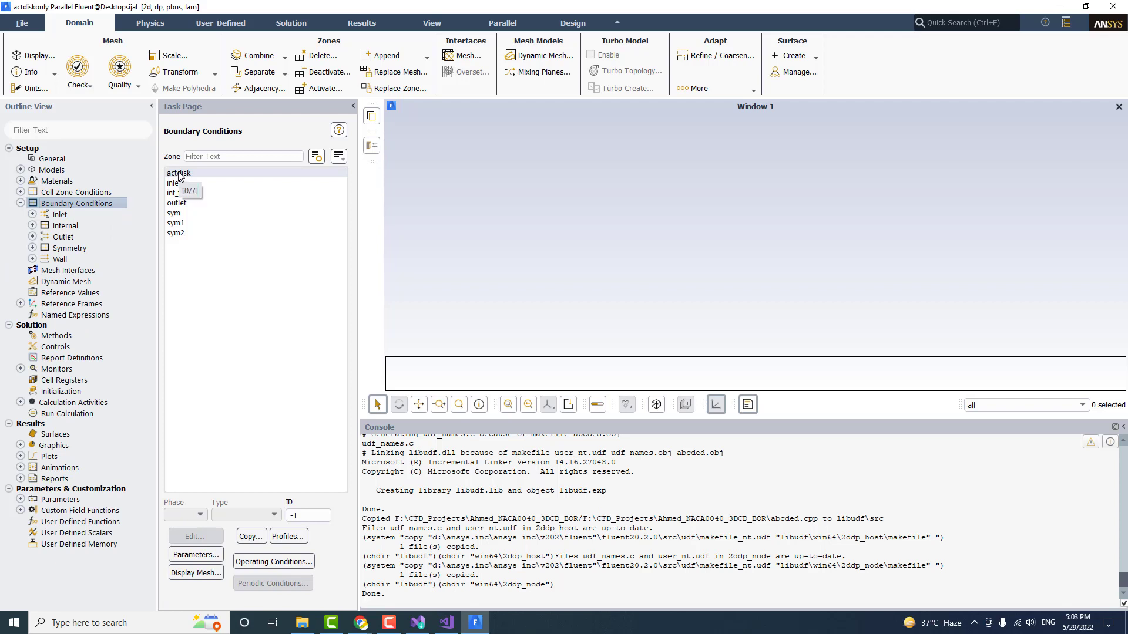
click(181, 175)
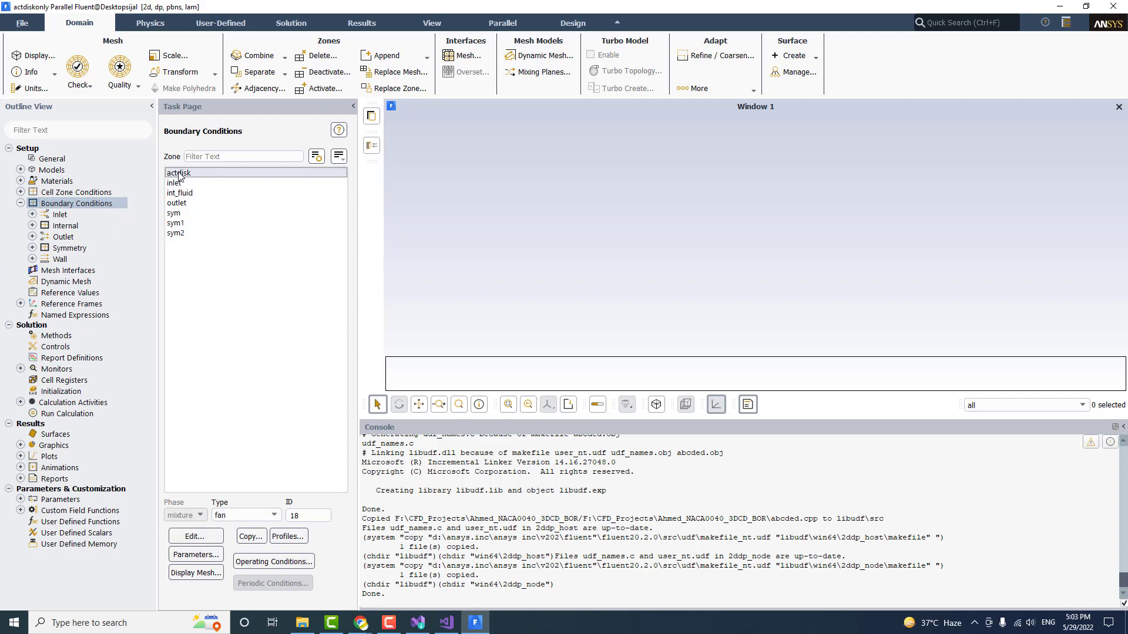
double_click(179, 173)
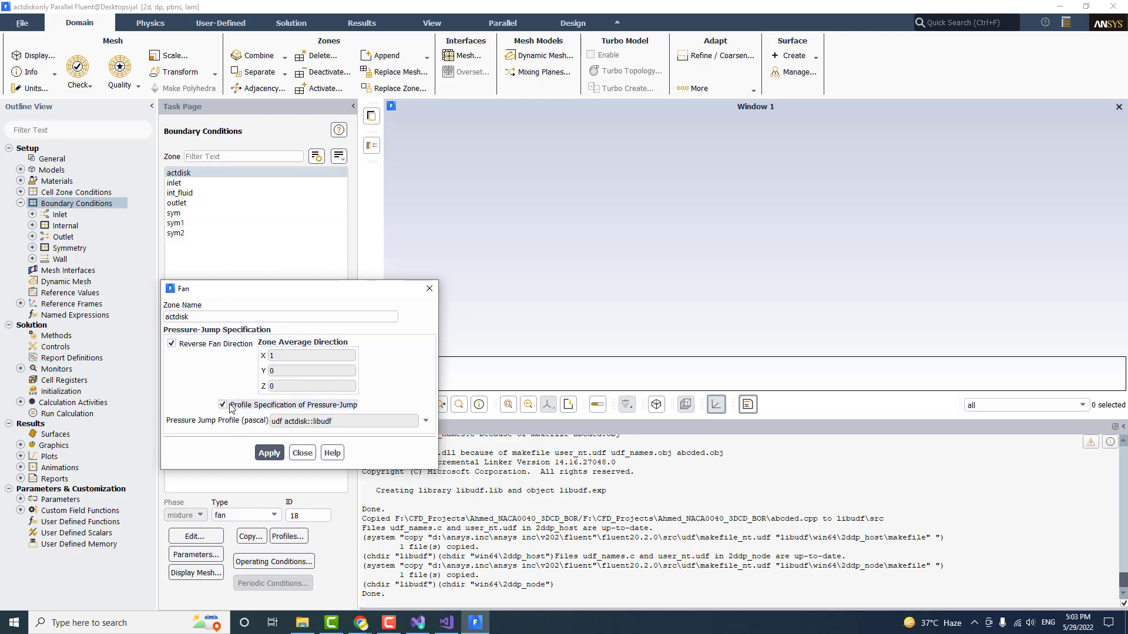
click(230, 407)
click(229, 407)
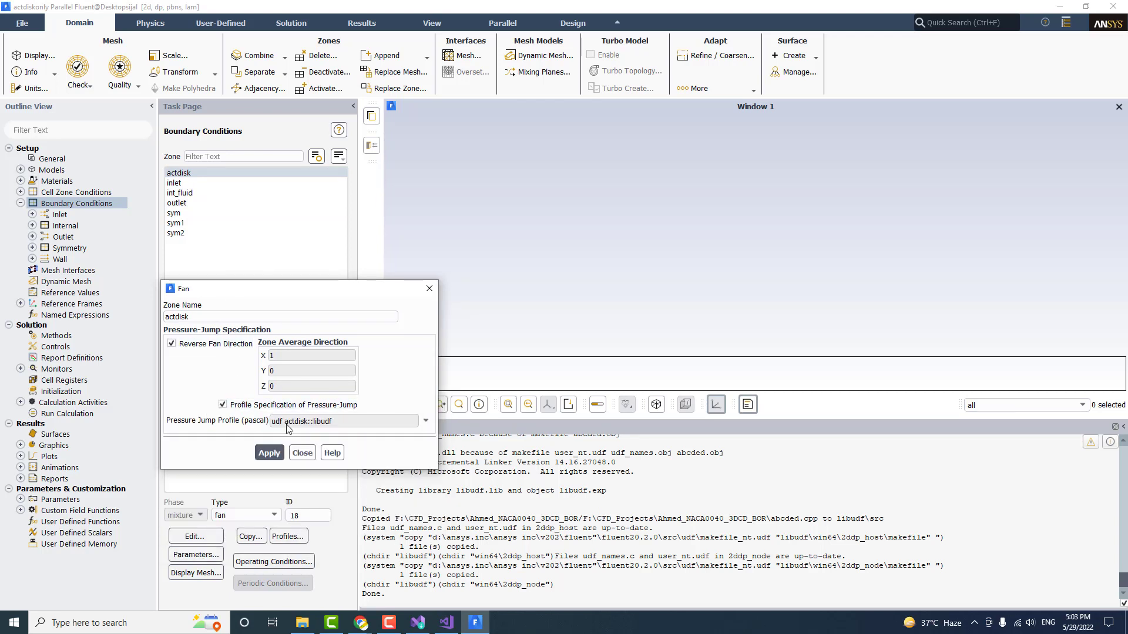
click(270, 453)
click(301, 451)
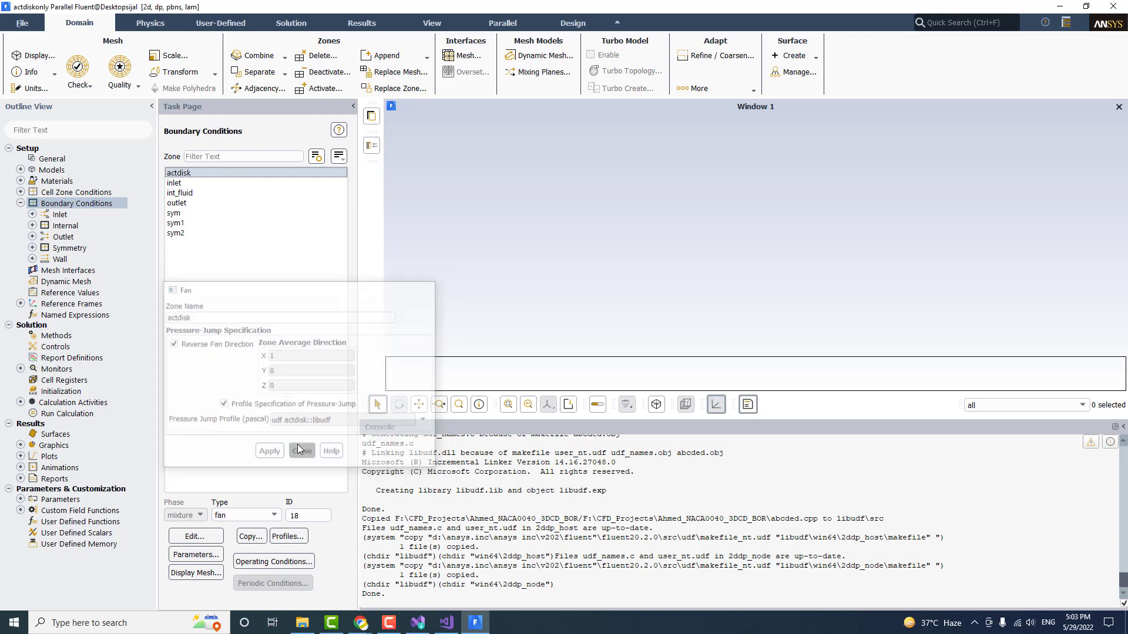